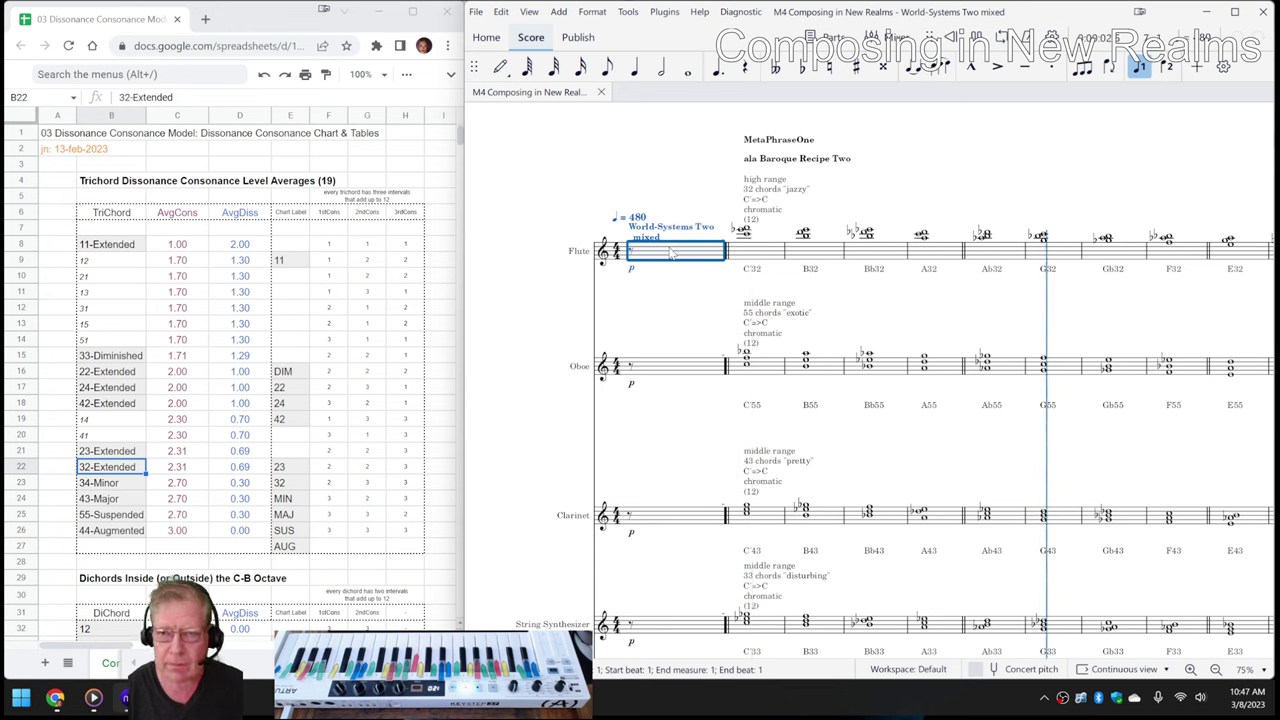
Step: Select the 43-Major trichord in the chart and play a short passage of the score from the Clarinet's first measure
key("space")
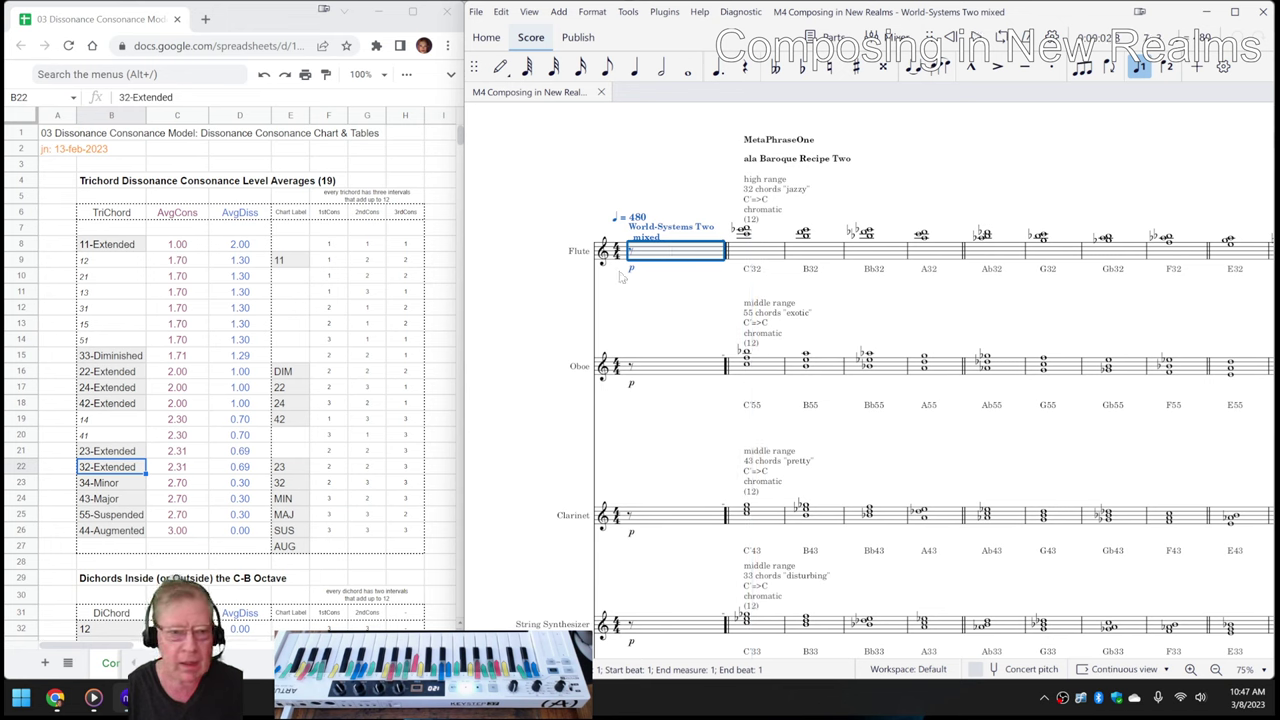
left_click(121, 505)
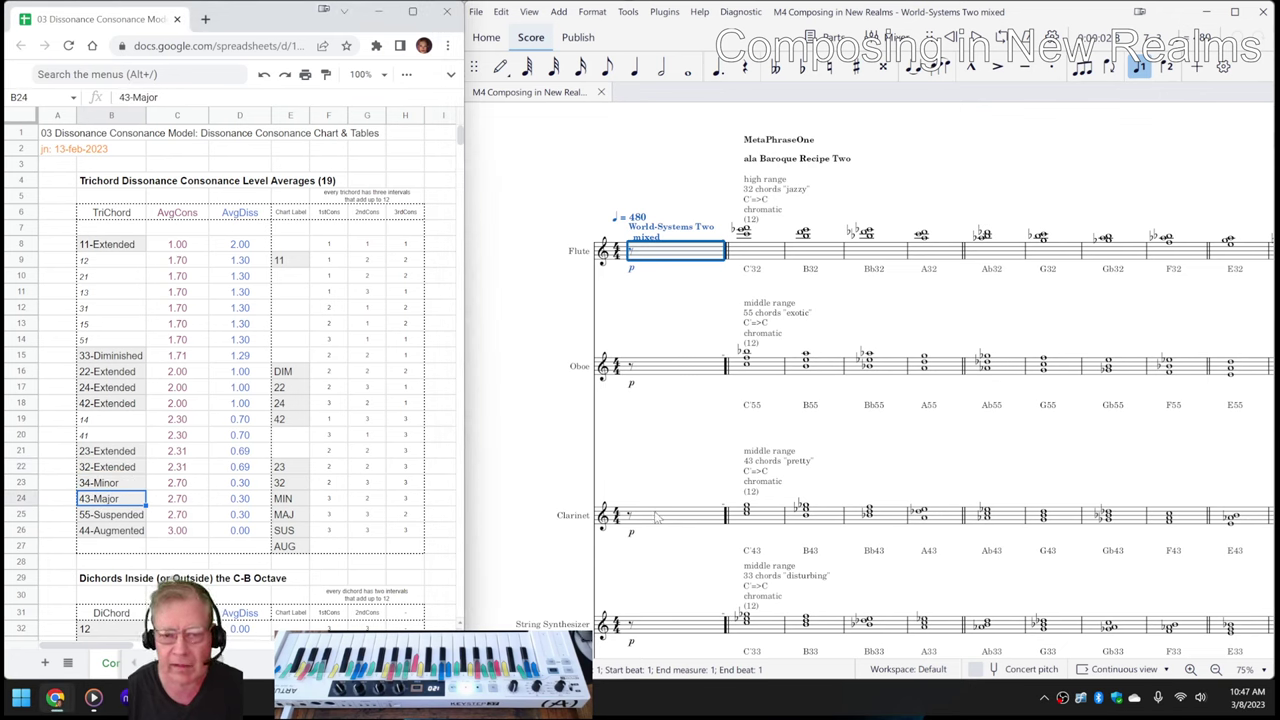
left_click(657, 516)
key("space")
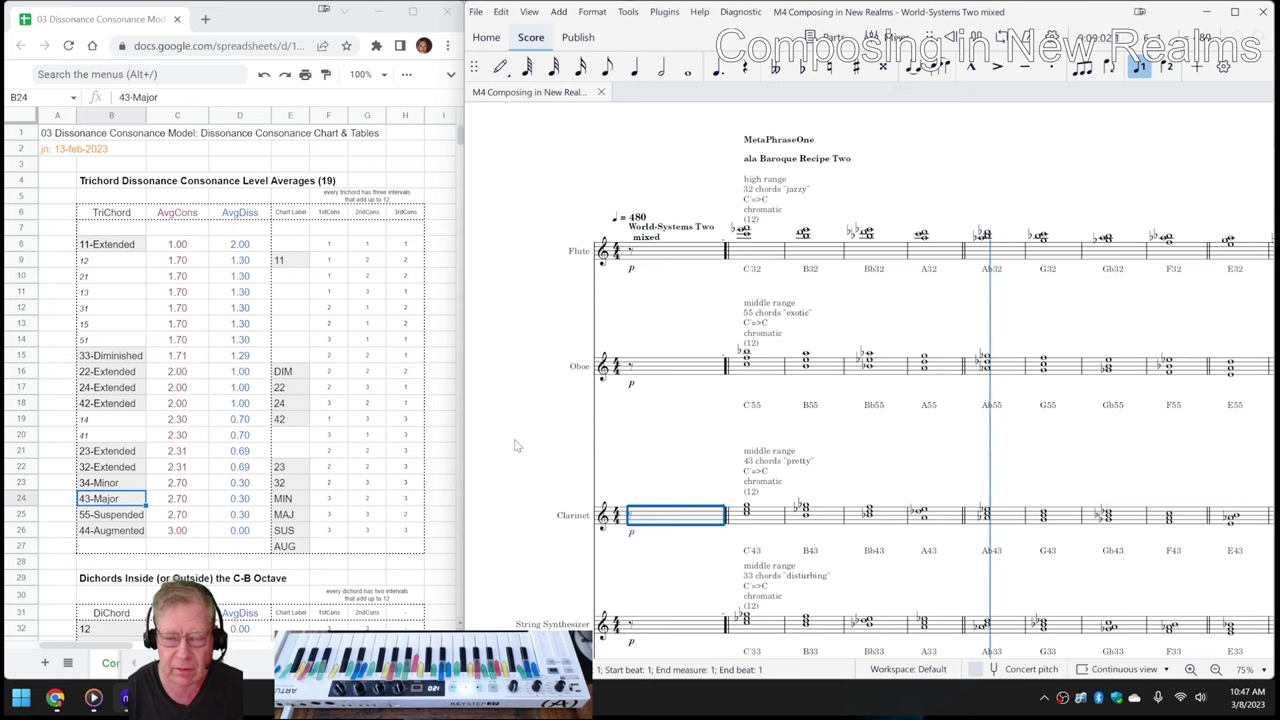
key("space")
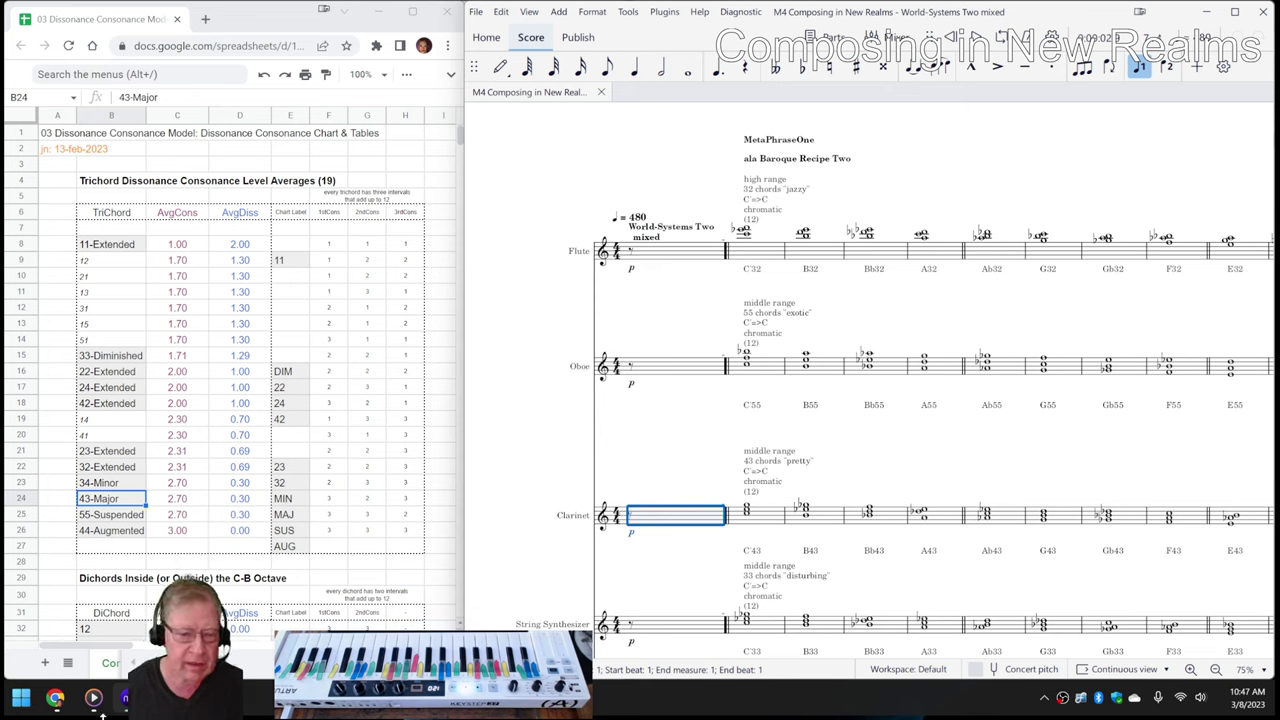
Step: Switch to the Composing in New Realms Napkin spreadsheet and go up to its Reflection section
mouse_move(56, 702)
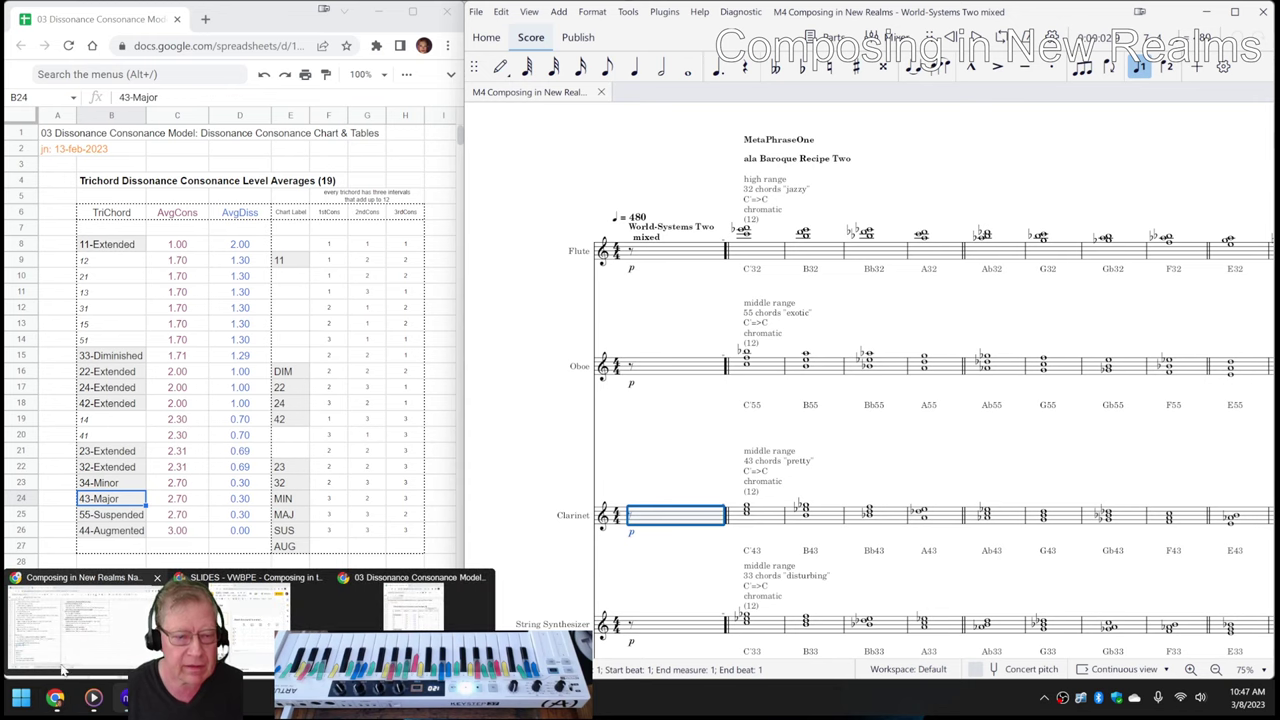
left_click(64, 664)
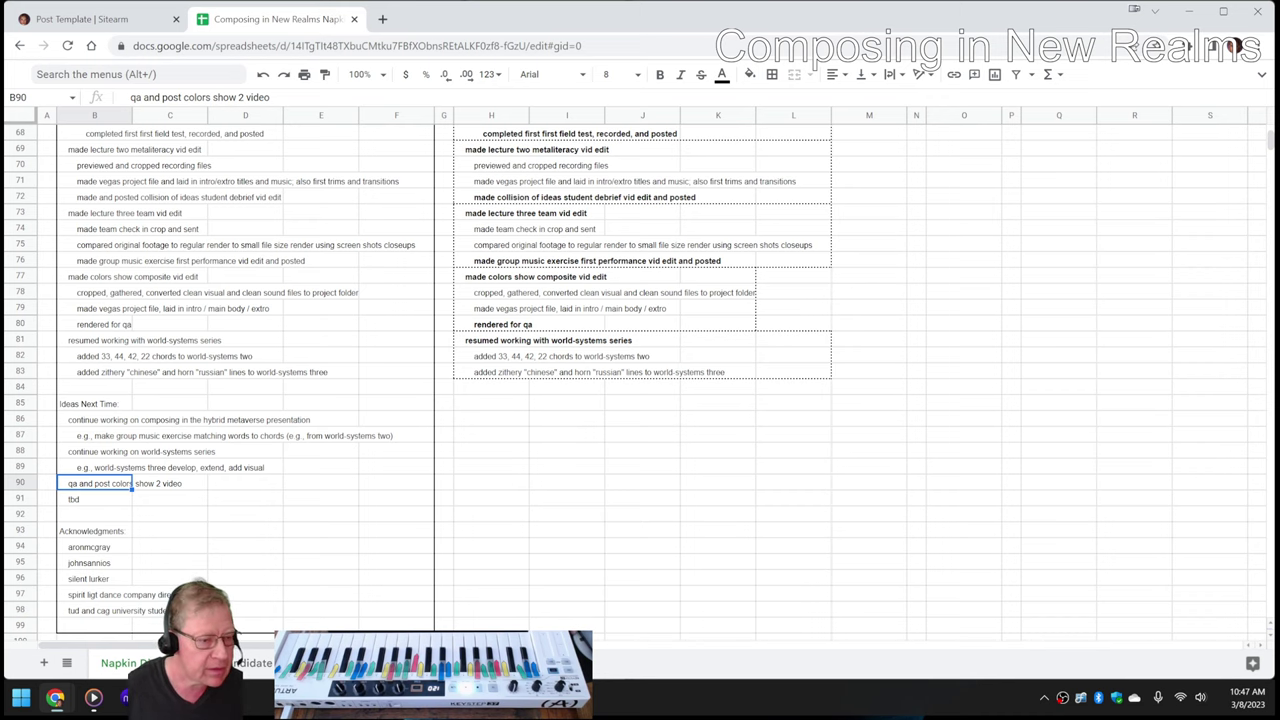
scroll(256, 564, "up", 7)
scroll(270, 562, "up", 2)
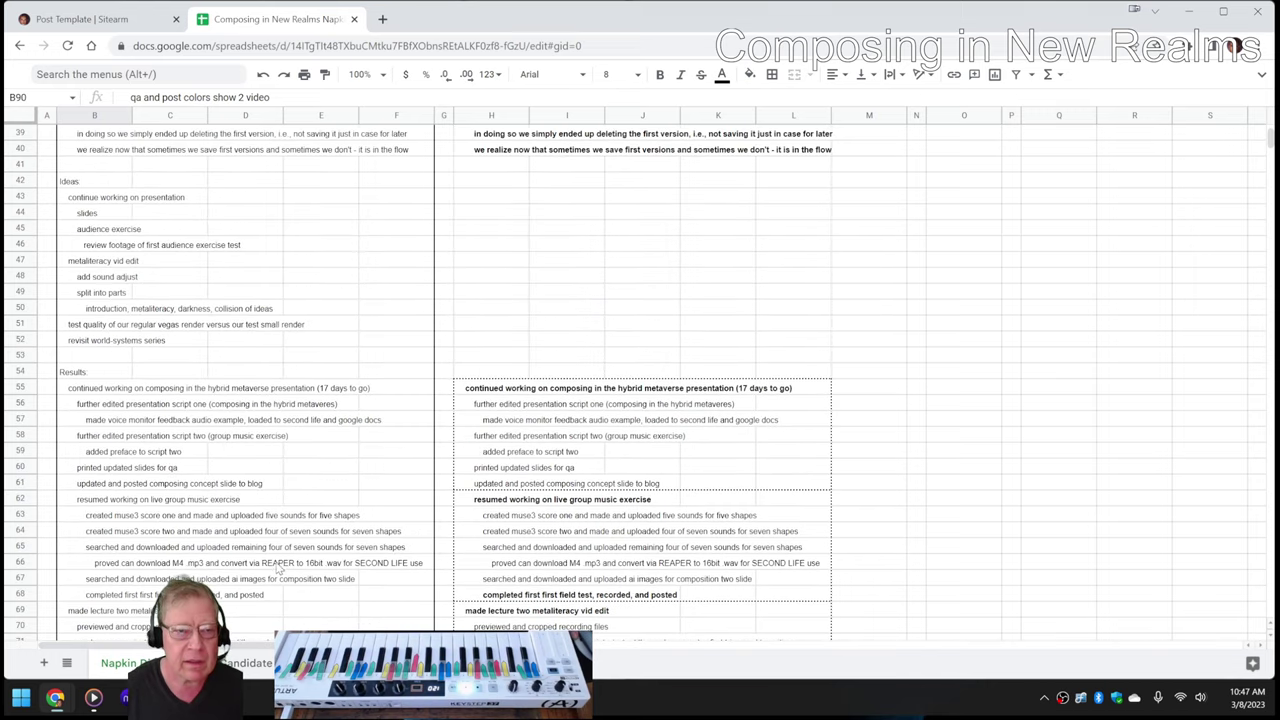
scroll(282, 563, "up", 7)
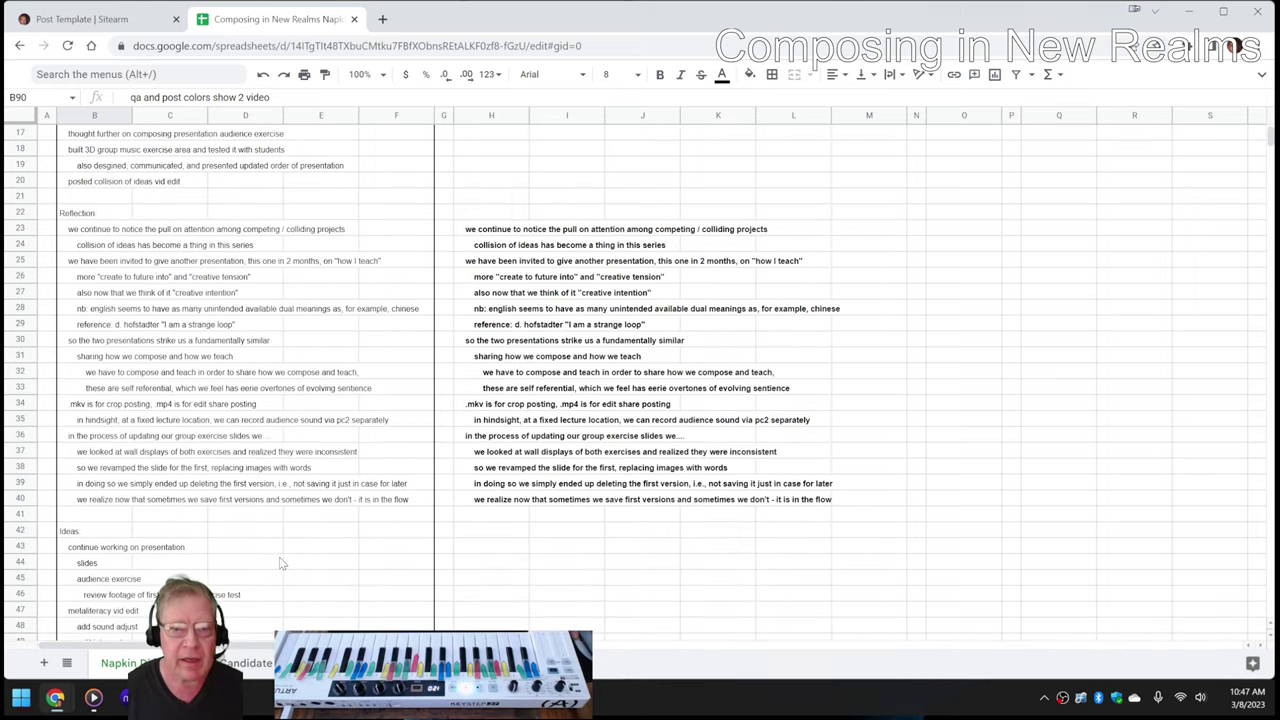
Step: Go through the bold reflection notes in column H from row 23 to row 38, selecting each main point in turn
left_click(479, 233)
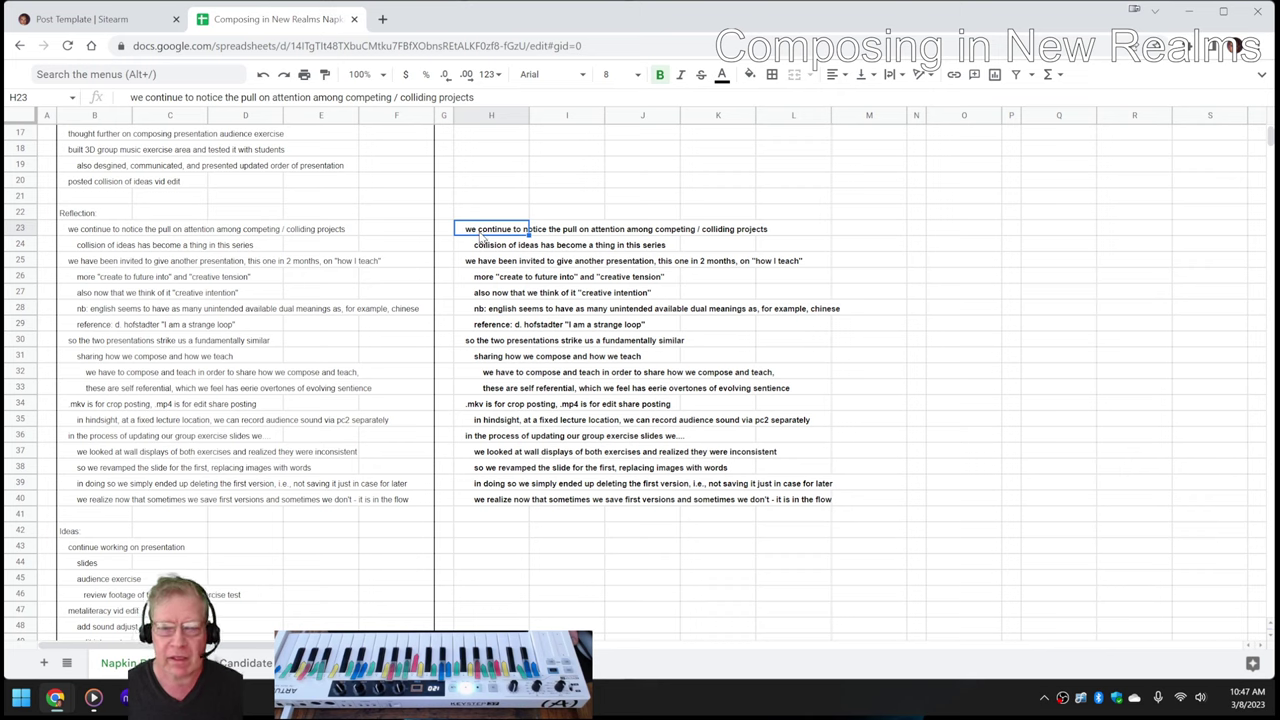
left_click(478, 247)
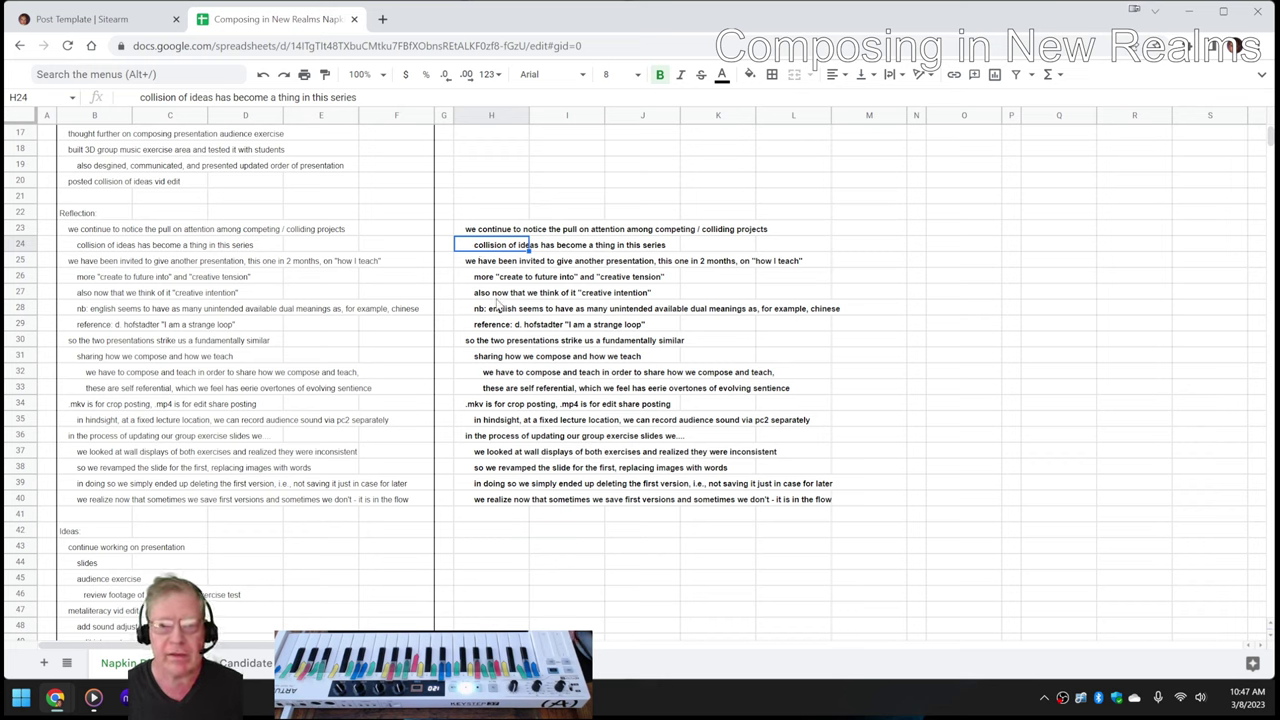
left_click(469, 265)
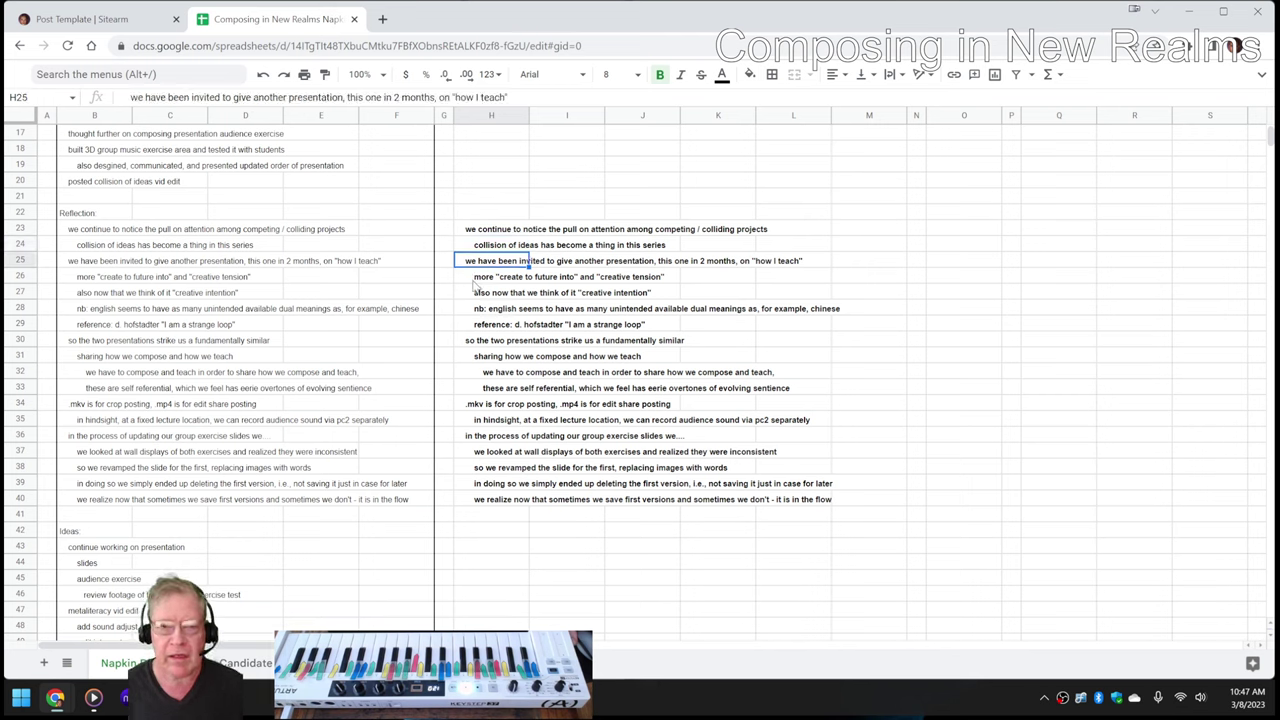
left_click(472, 343)
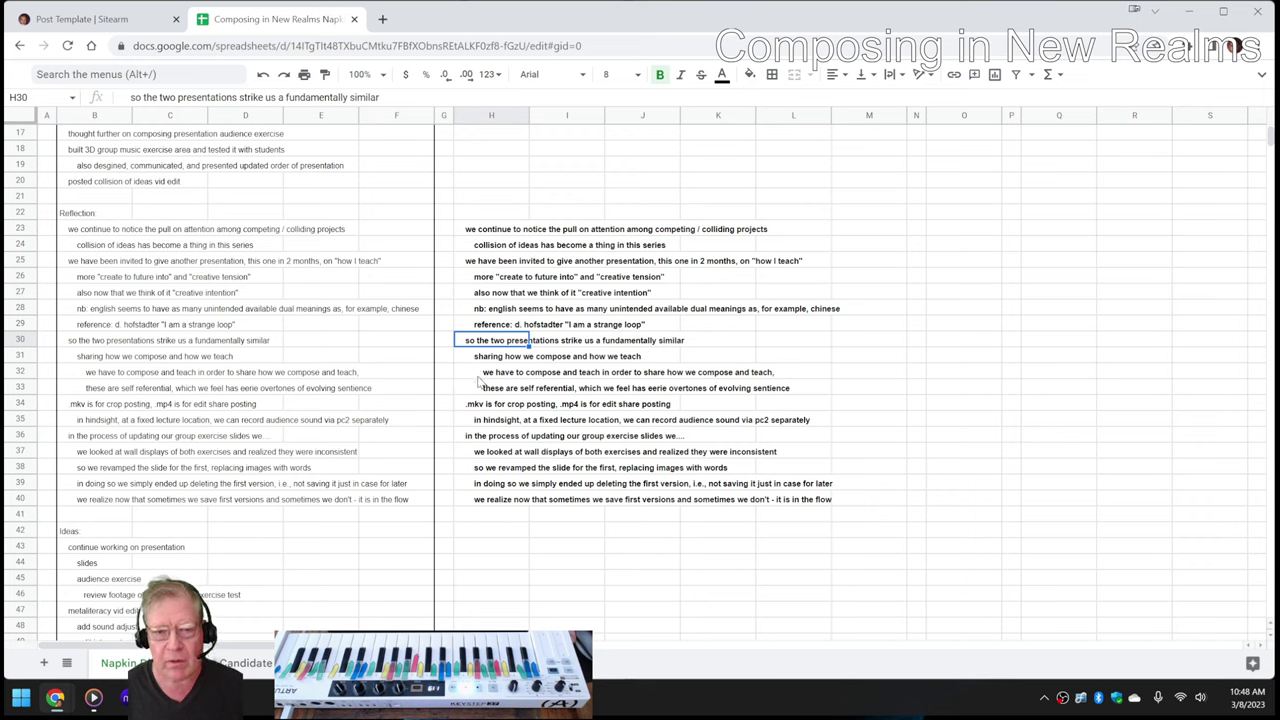
left_click(485, 376)
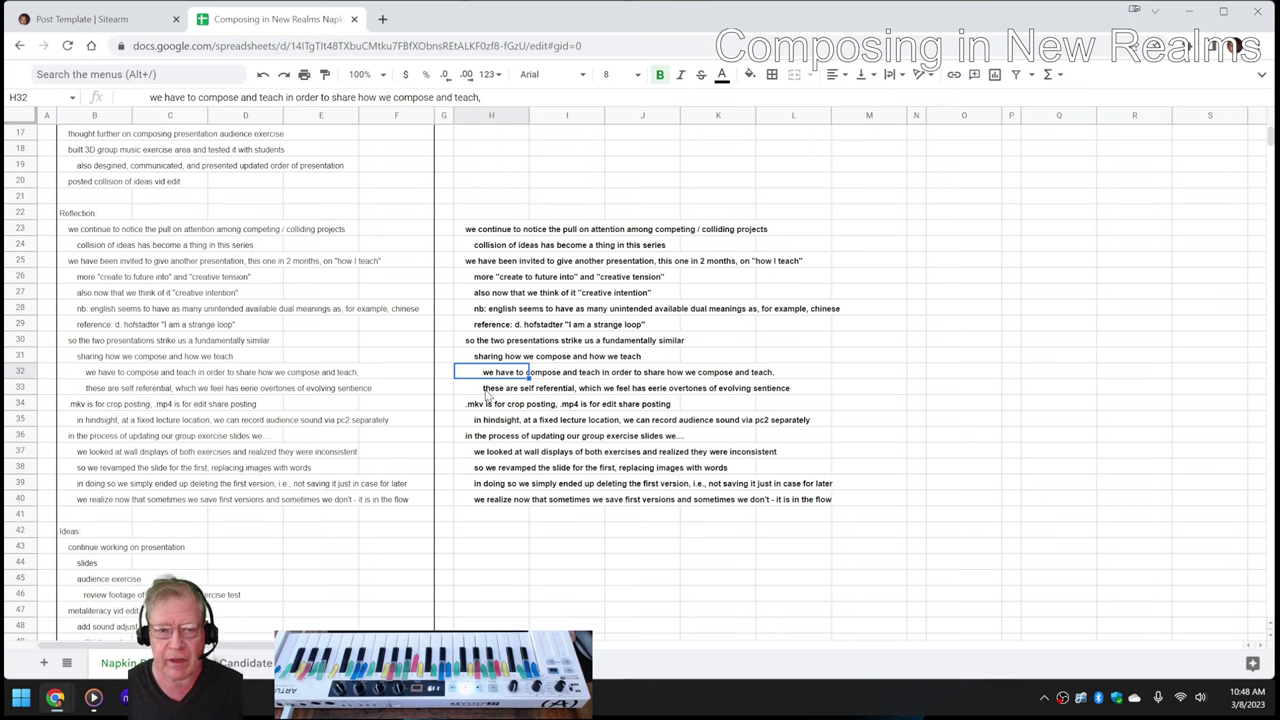
left_click(486, 393)
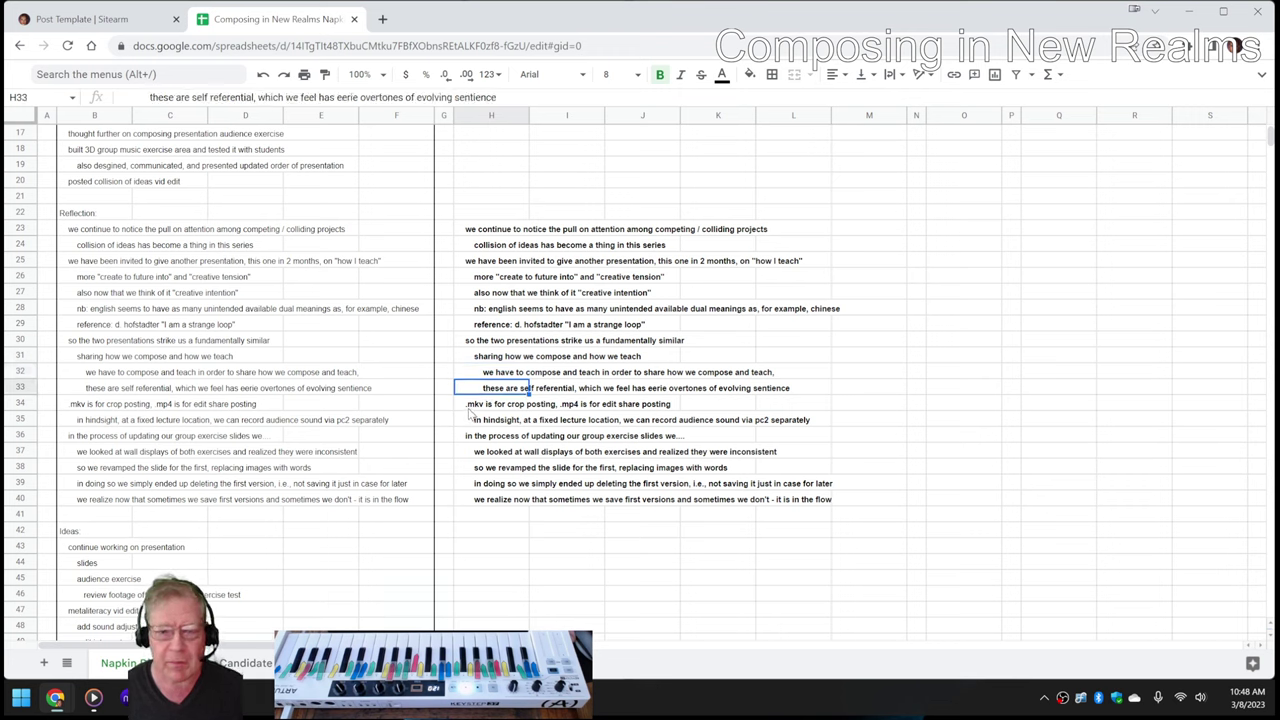
left_click(469, 409)
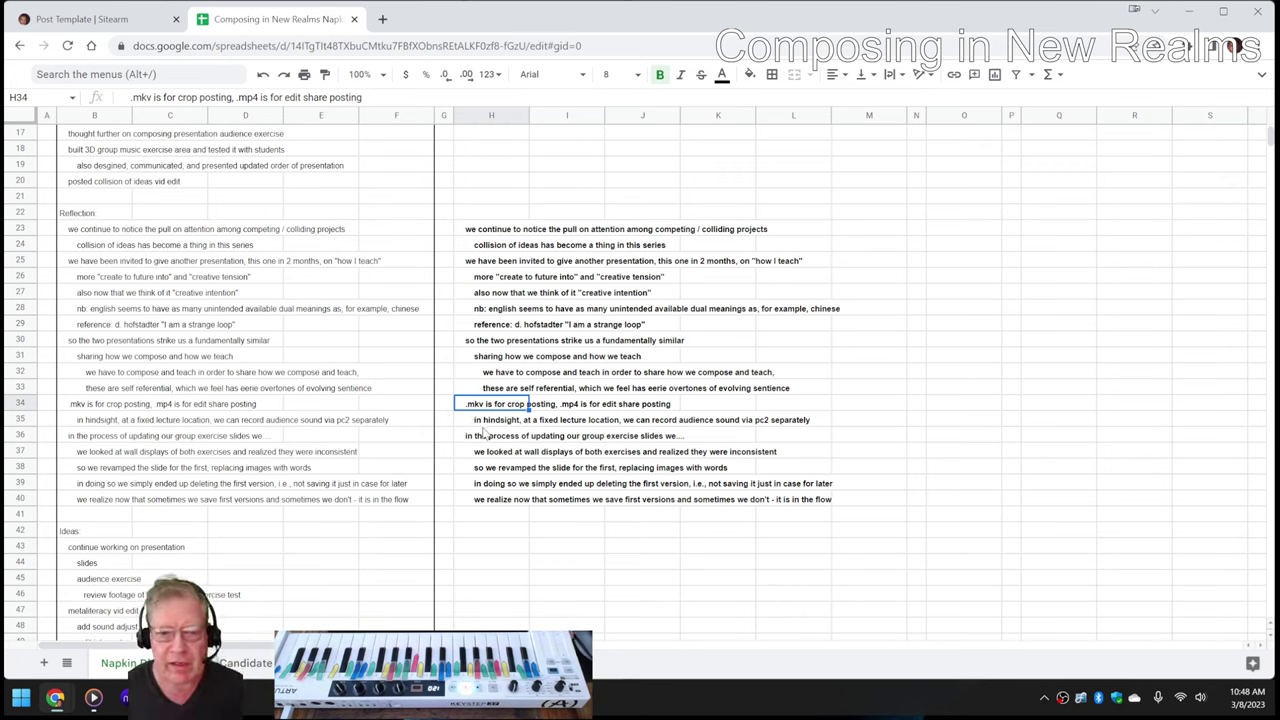
left_click(484, 436)
left_click(484, 410)
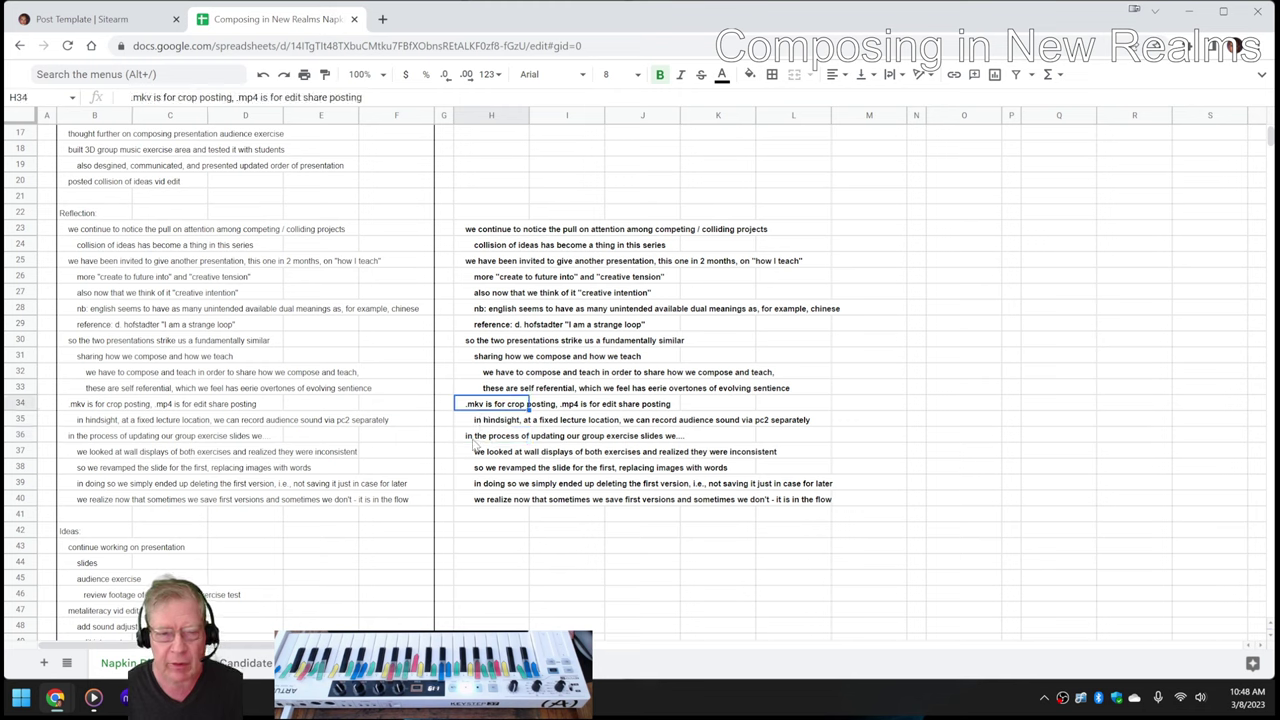
left_click(472, 440)
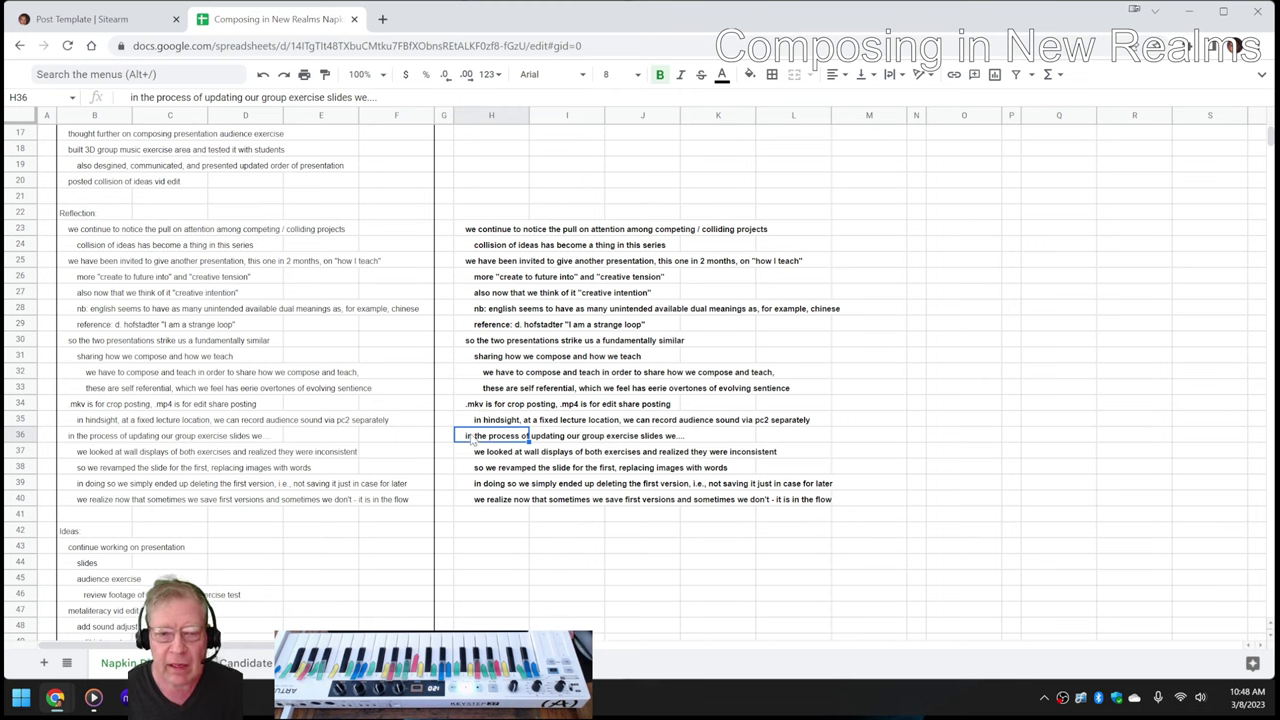
left_click(490, 469)
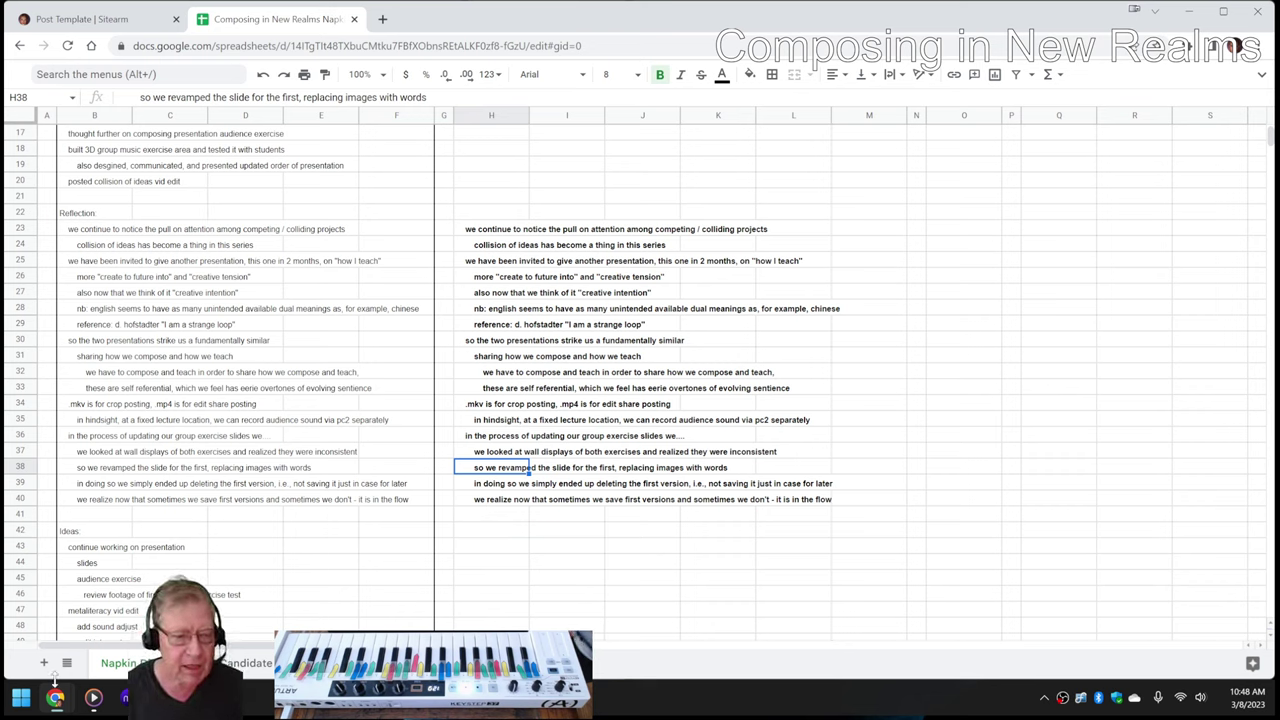
Step: Switch to the SLIDES - VWBPE presentation and view slide 17, "Match the sound to a word…", and slide 18, "Composition One"
mouse_move(60, 700)
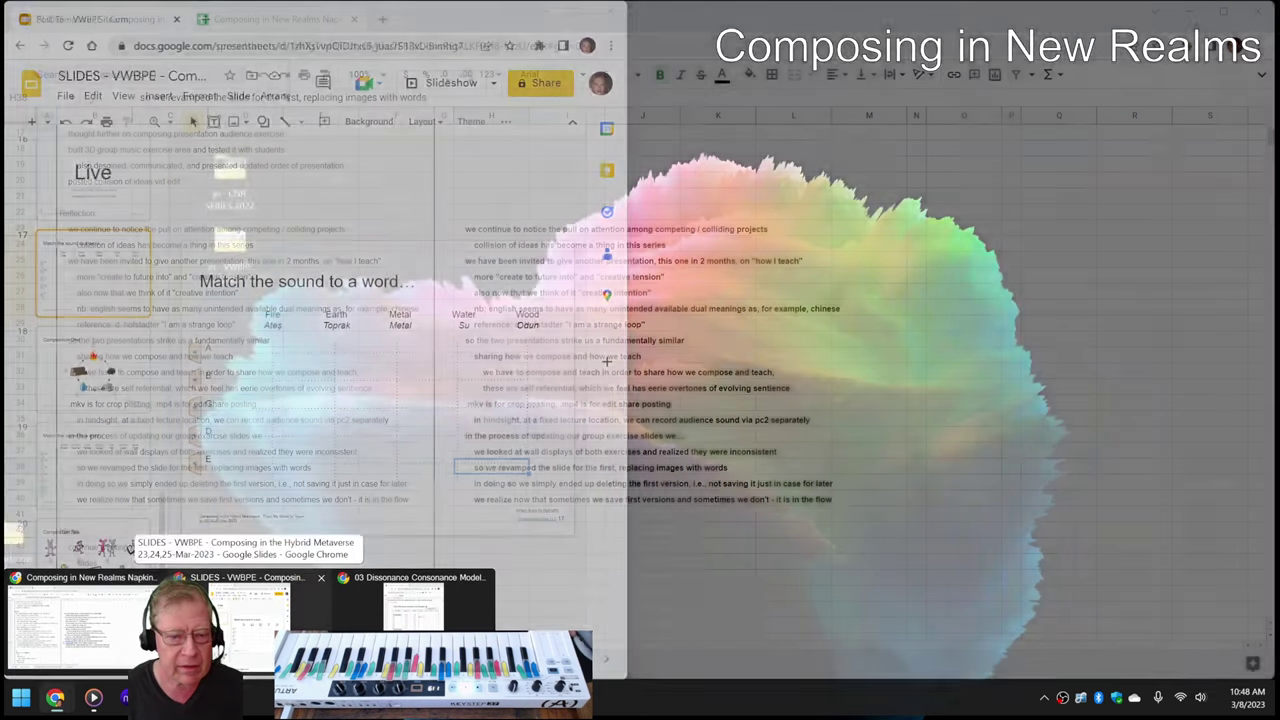
left_click(245, 610)
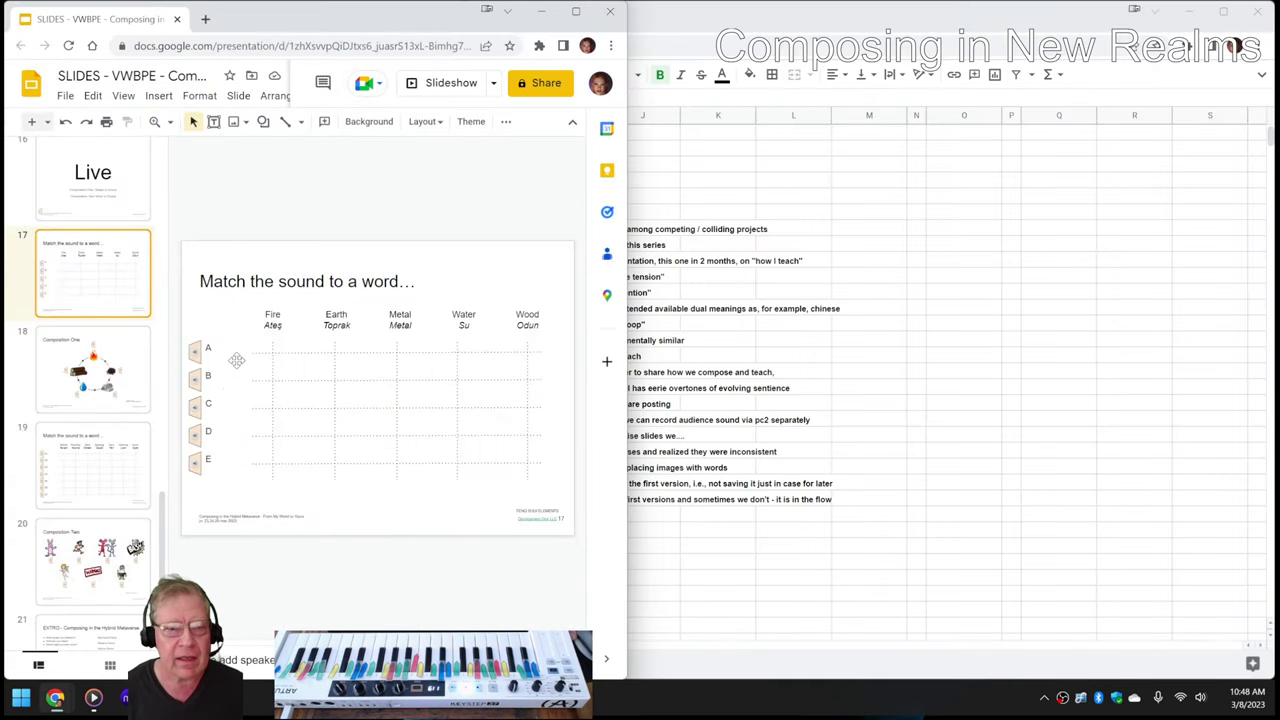
left_click(116, 352)
left_click(118, 291)
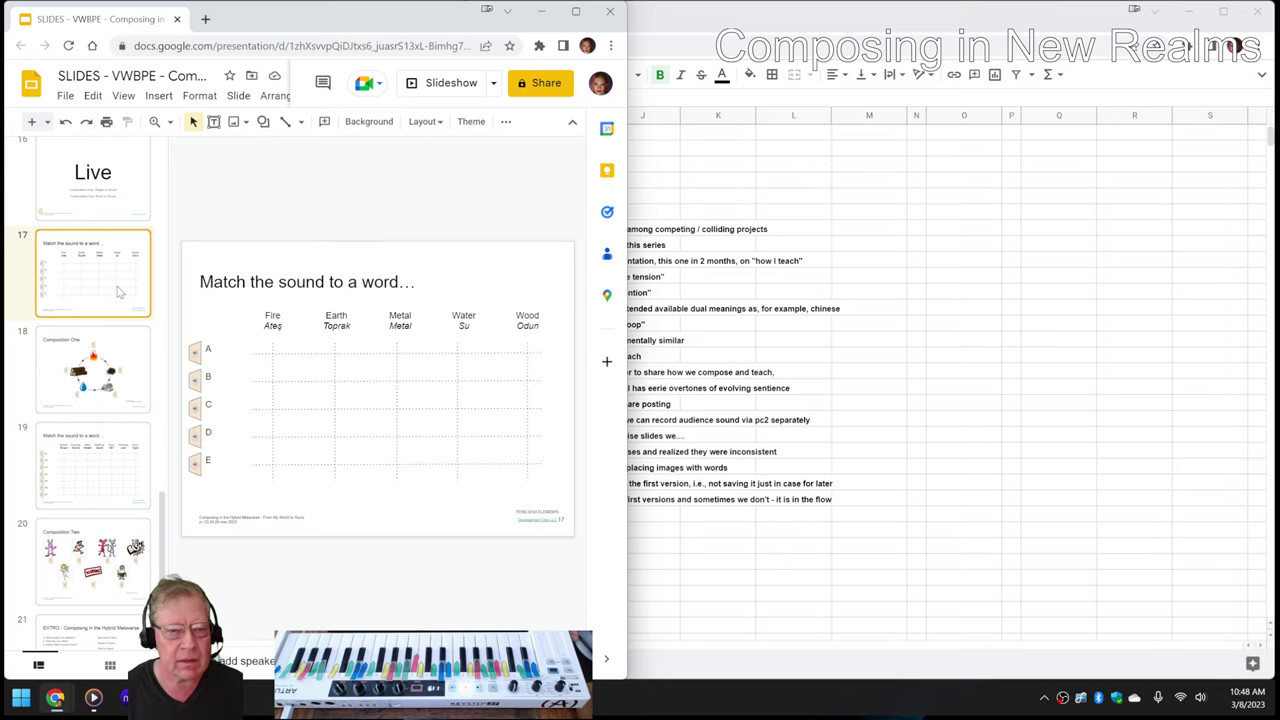
left_click(126, 355)
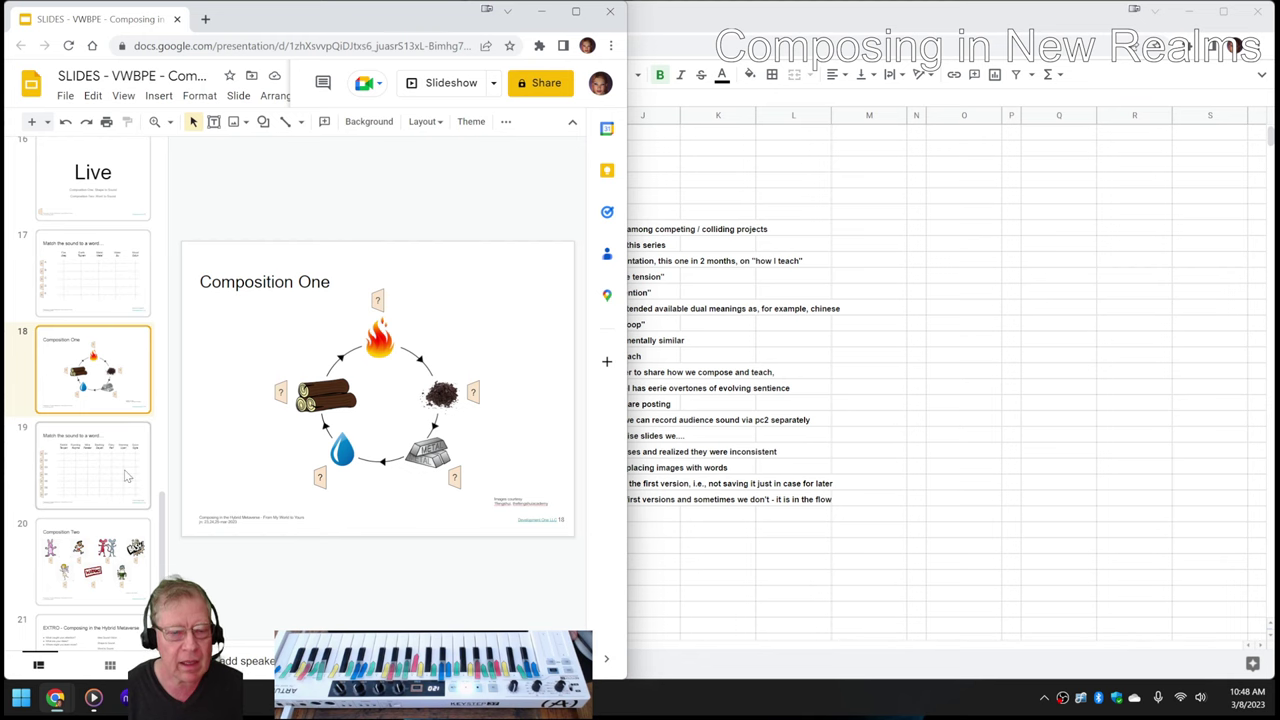
Step: Bring up the Group Music Exercise video in Media Player and compare its wall displays with slides 17 and 18
left_click(94, 700)
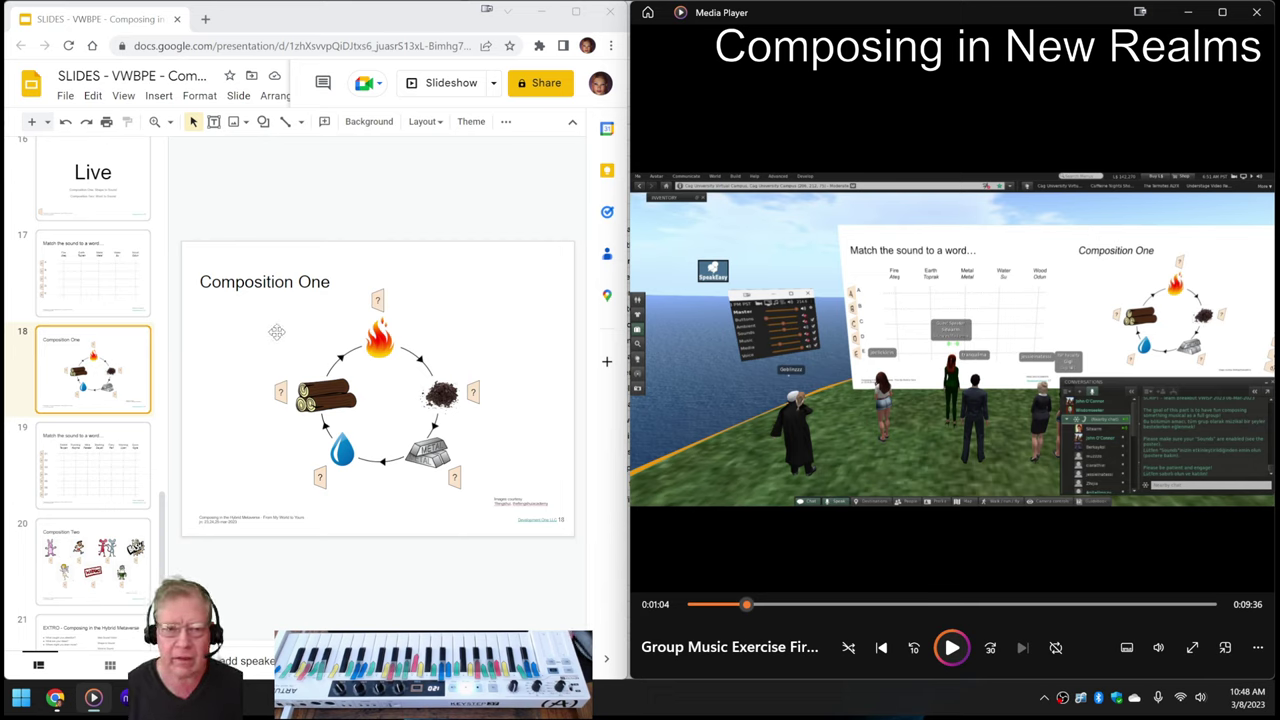
left_click(90, 272)
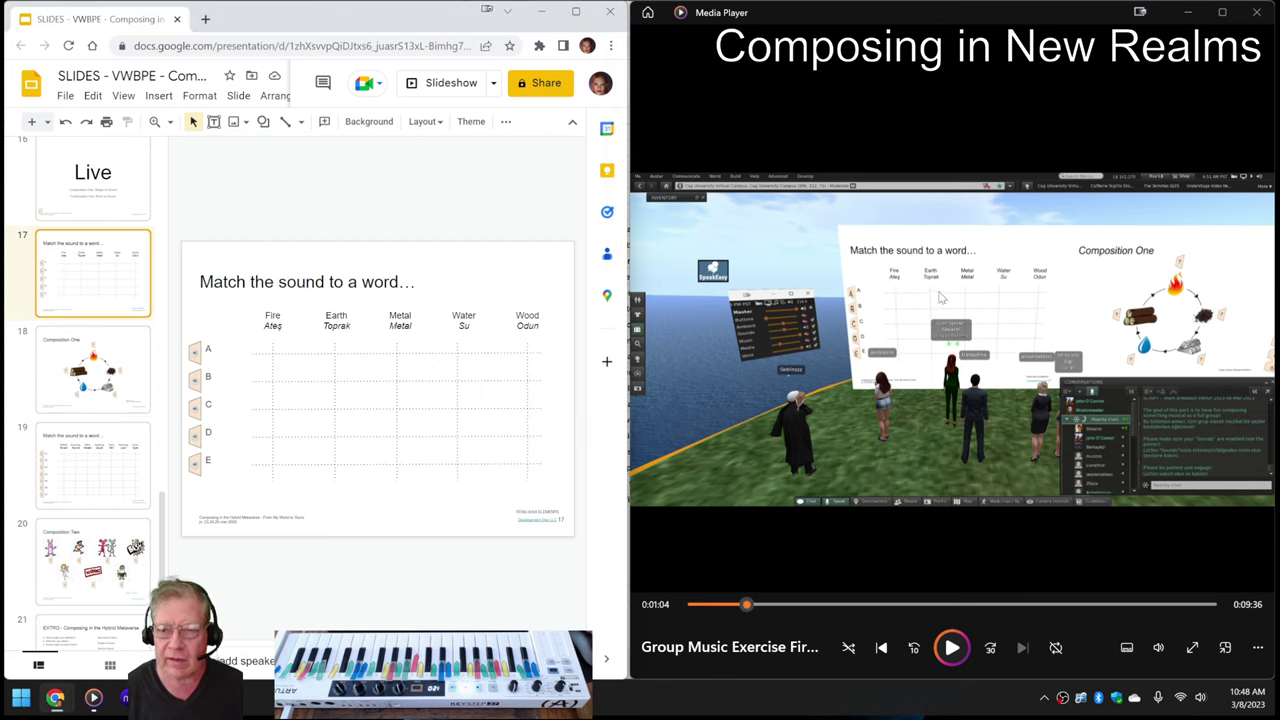
left_click(62, 382)
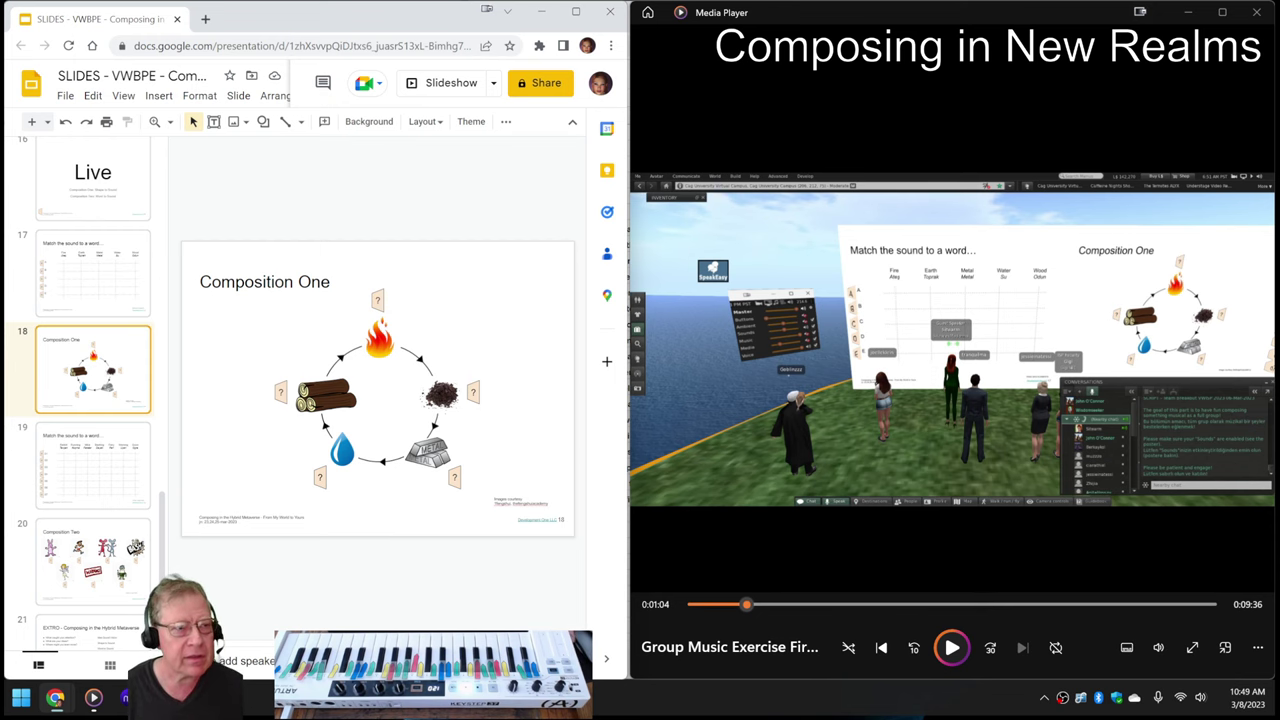
Step: Move the YouTube channel window onto this screen, maximize it, and look over its Compositions videos
left_click_drag(0, 44, 222, 36)
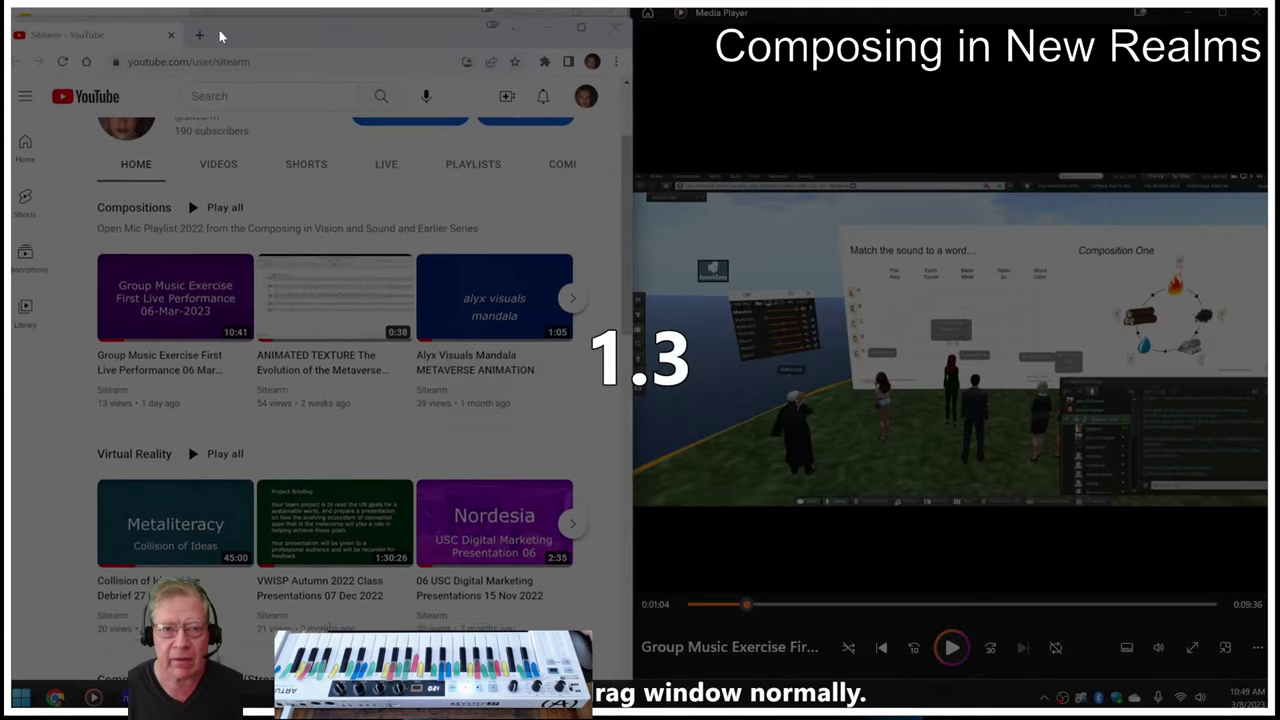
double_click(216, 36)
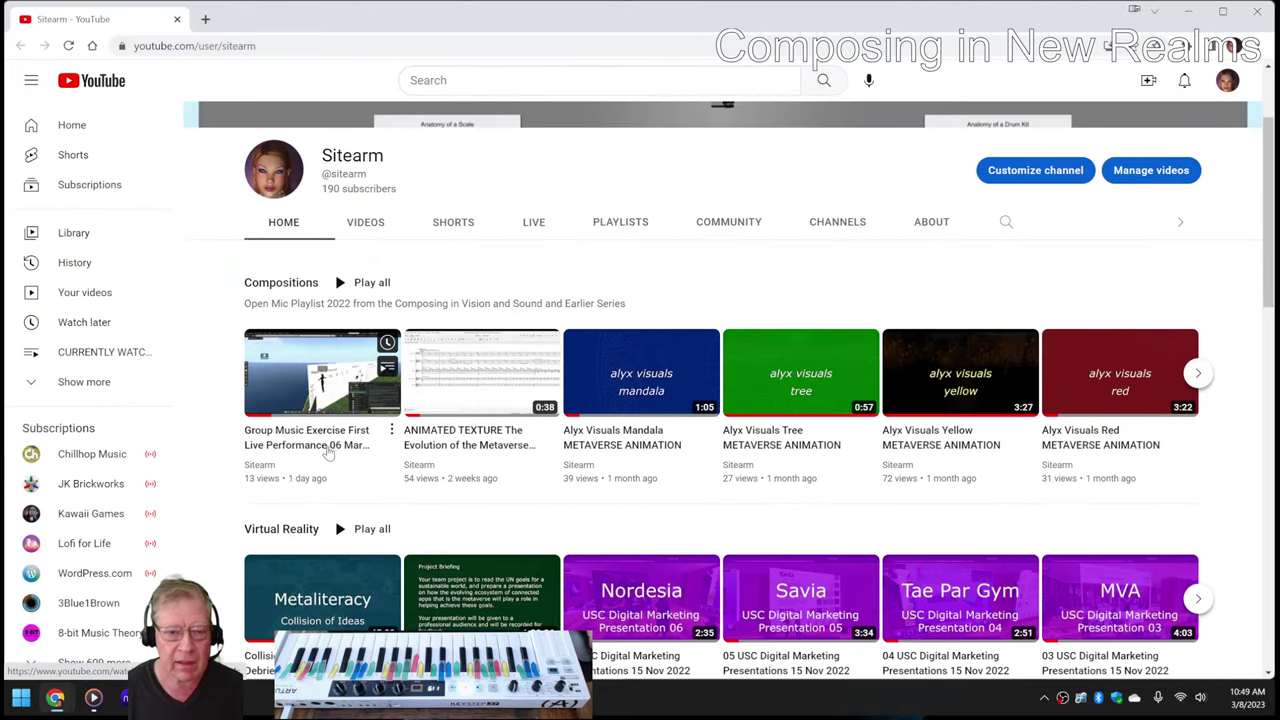
scroll(330, 450, "down", 3)
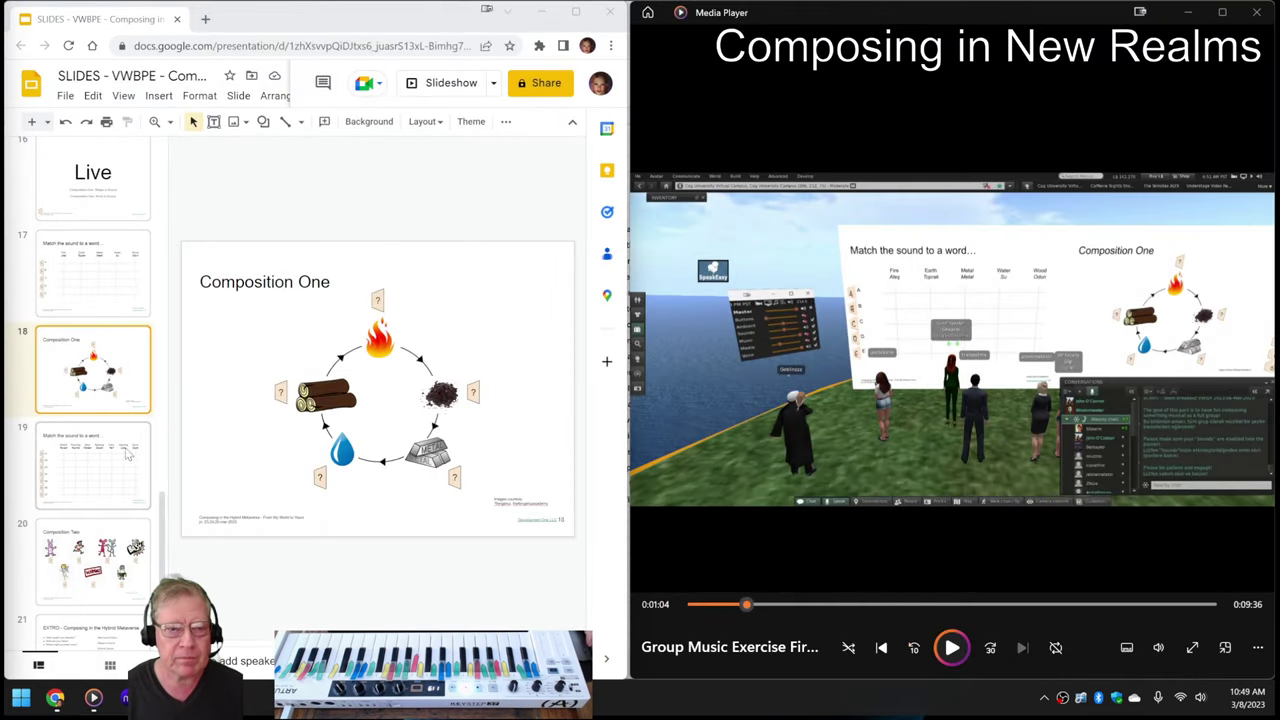
Step: Alternate between the "Match the sound to a word…" and "Composition One" slides to compare them, ending on slide 18
left_click(82, 308)
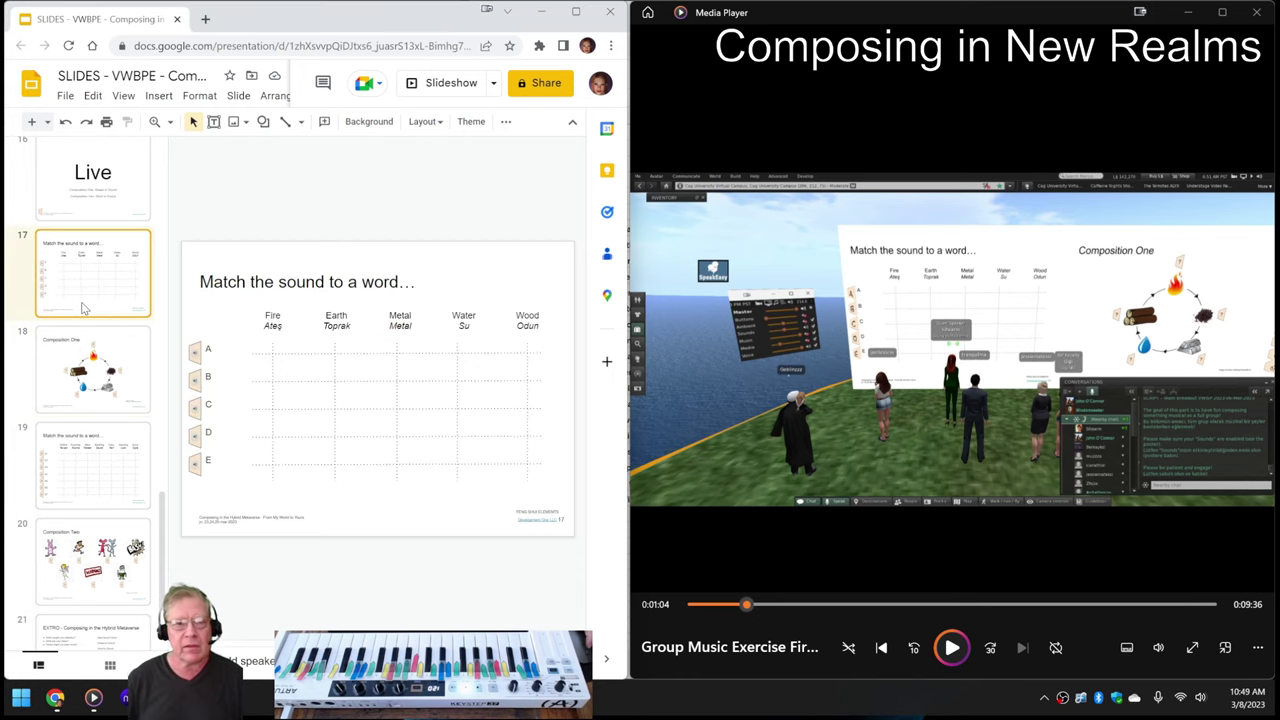
left_click(115, 340)
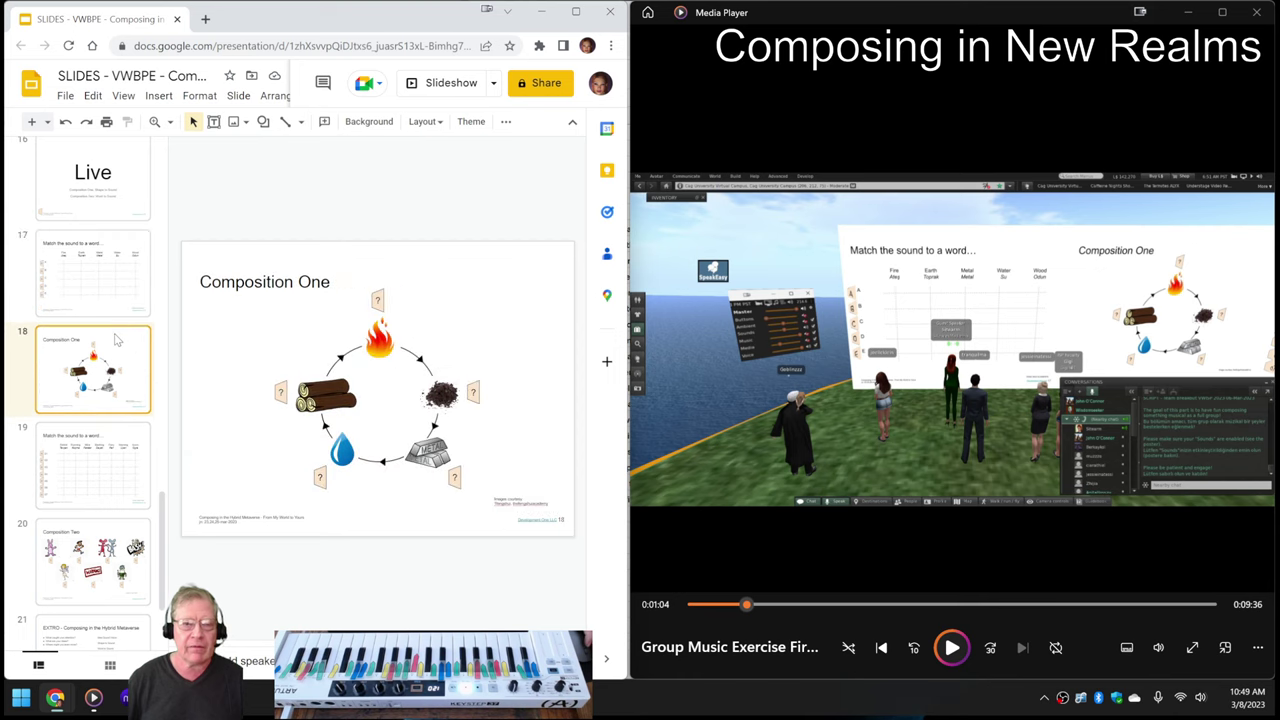
left_click(98, 314)
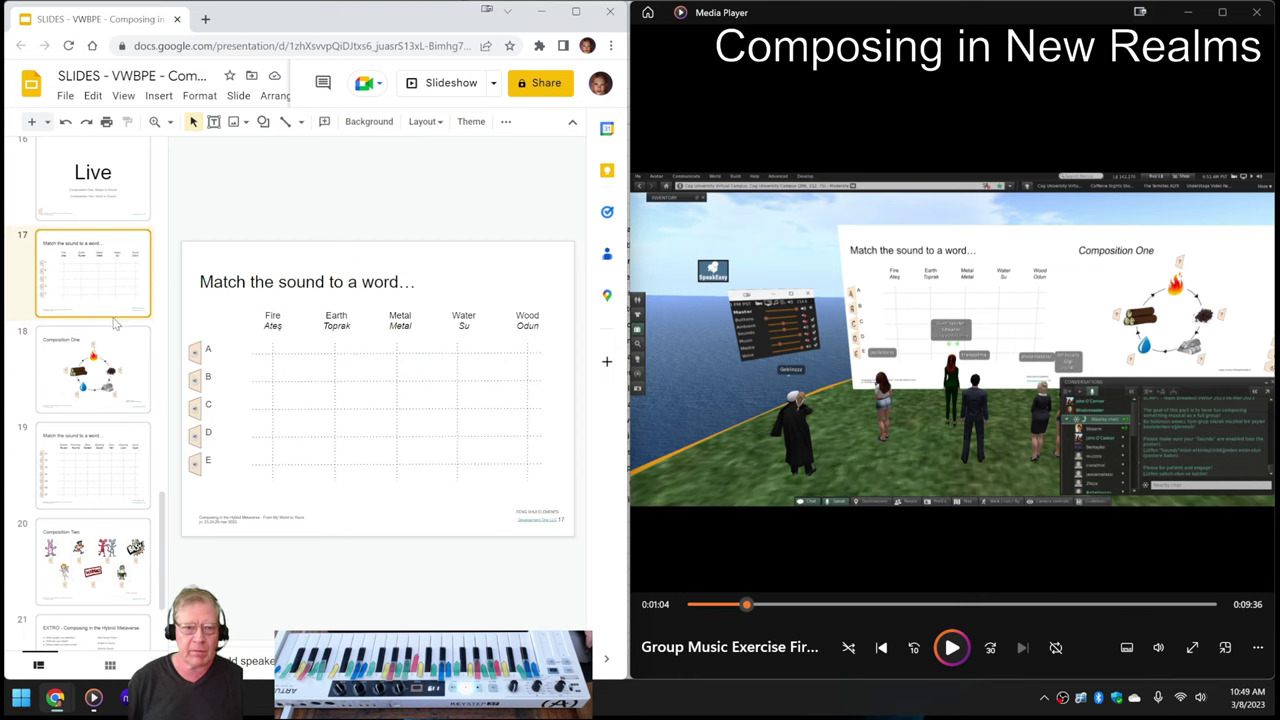
left_click(115, 343)
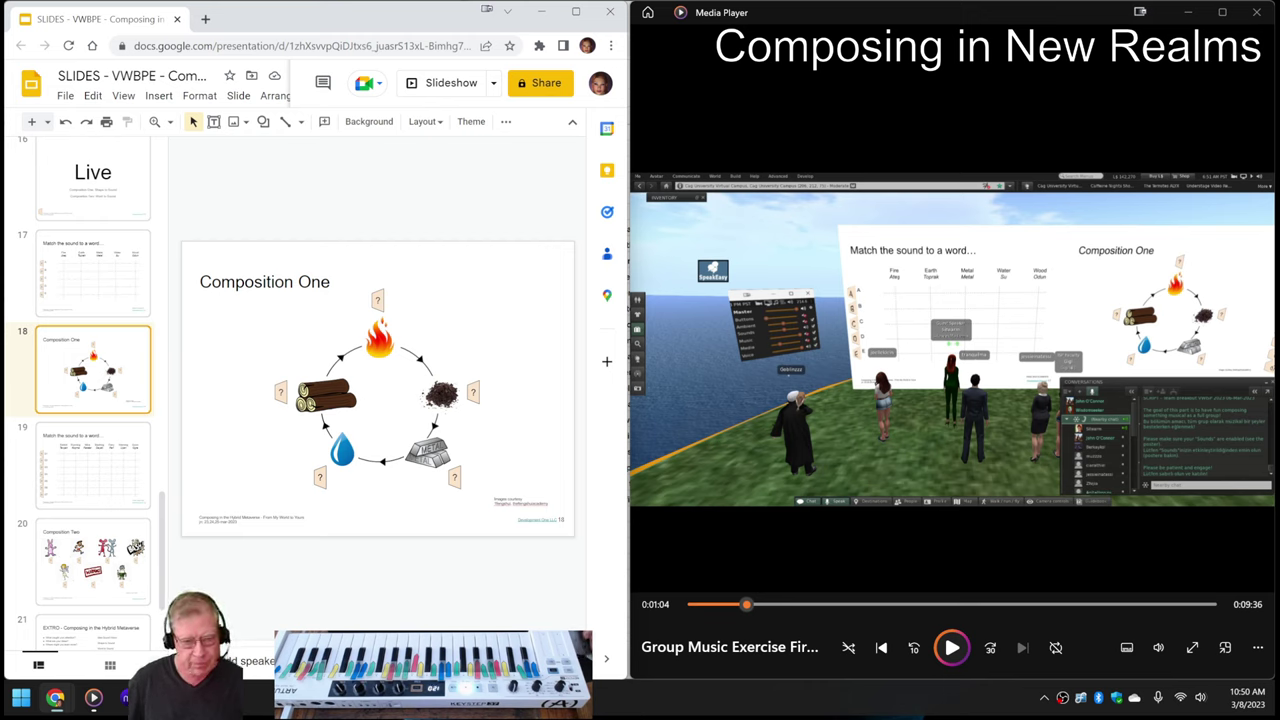
Step: Return to the Composing in New Realms Napkin spreadsheet and go down past the Ideas list to the Results section
mouse_move(58, 703)
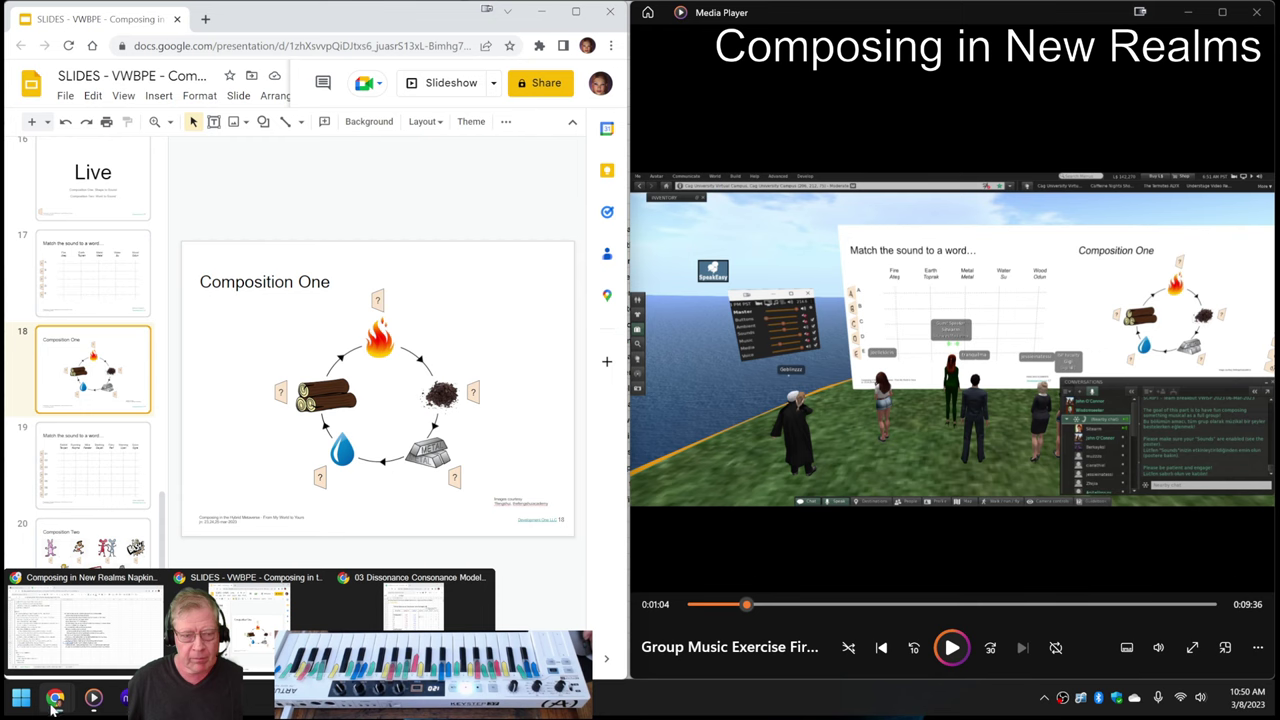
left_click(76, 668)
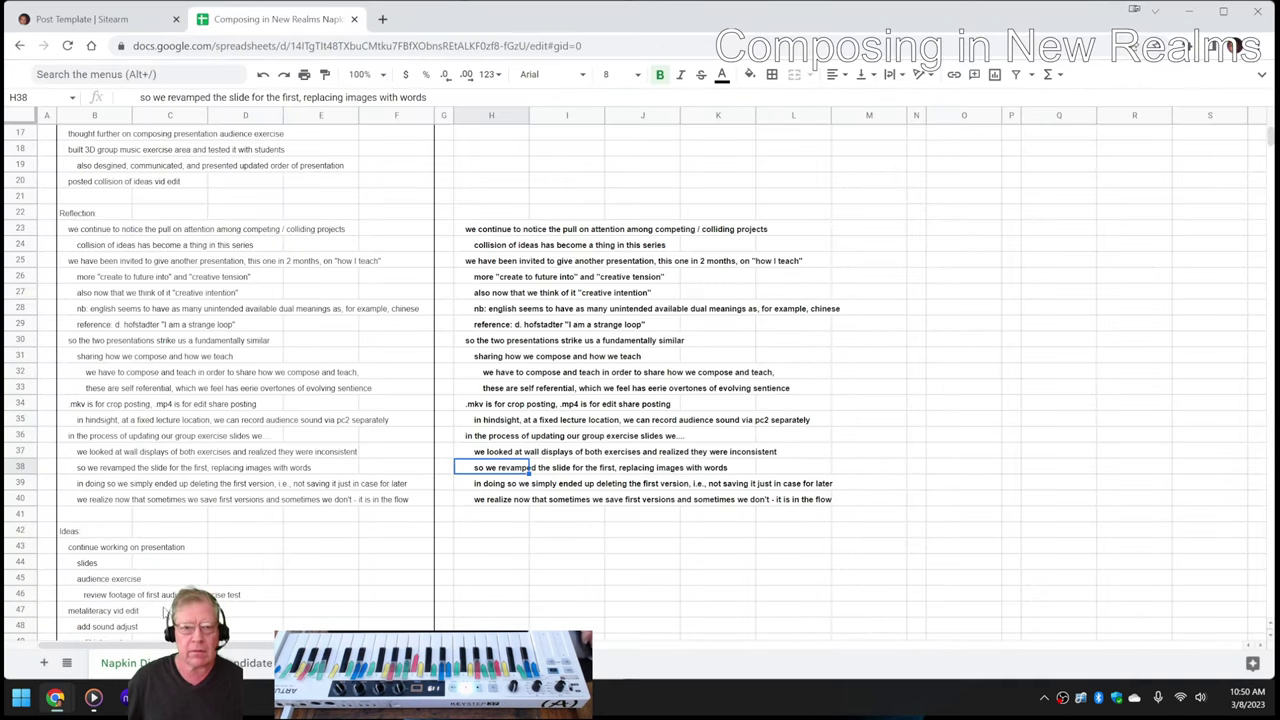
scroll(220, 472, "down", 3)
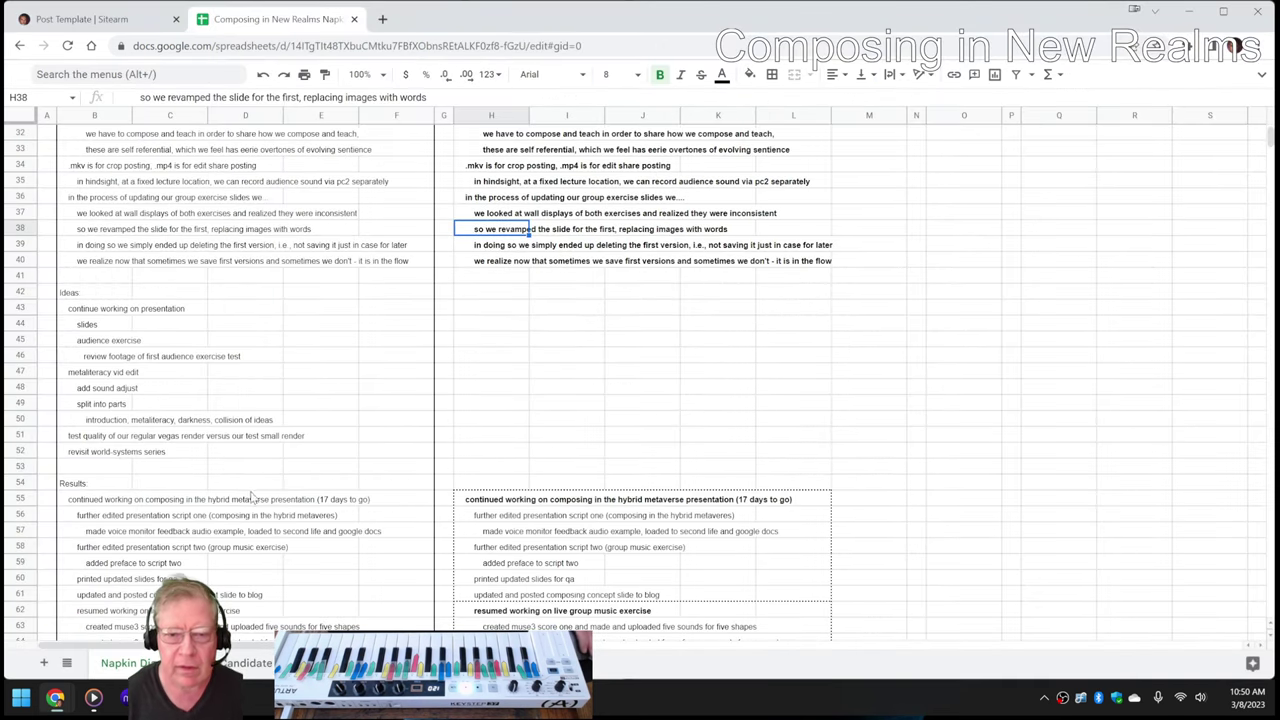
Step: Go through the Results in the spreadsheet, marking the presentation, live group music exercise and lecture two metaliteracy vid edit entries
left_click(489, 503)
scroll(489, 503, "down", 2)
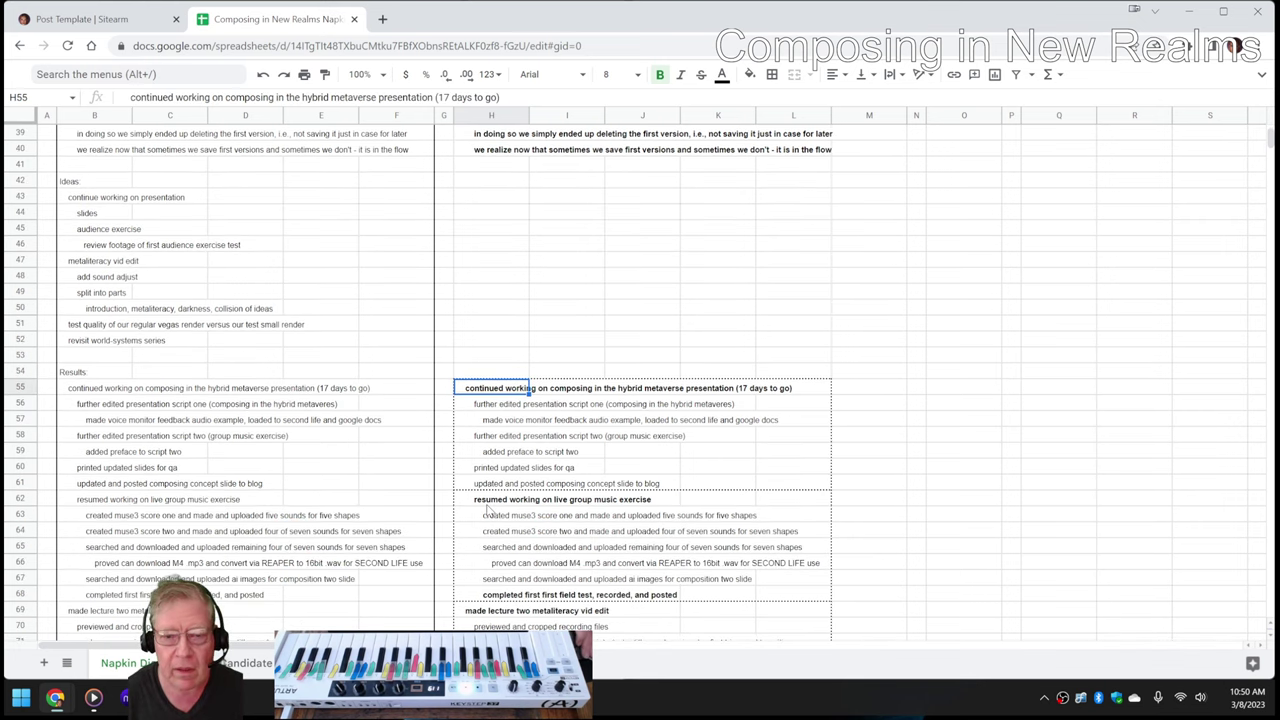
left_click(489, 503)
scroll(487, 508, "down", 2)
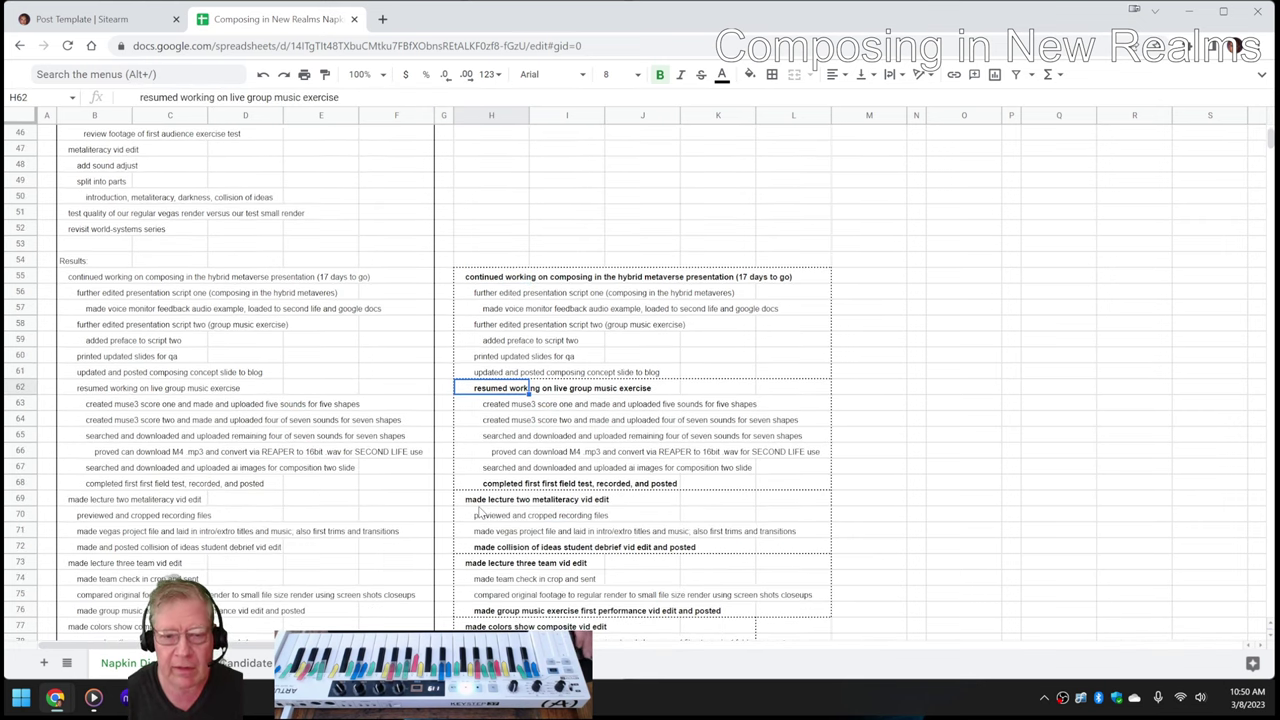
left_click(481, 502)
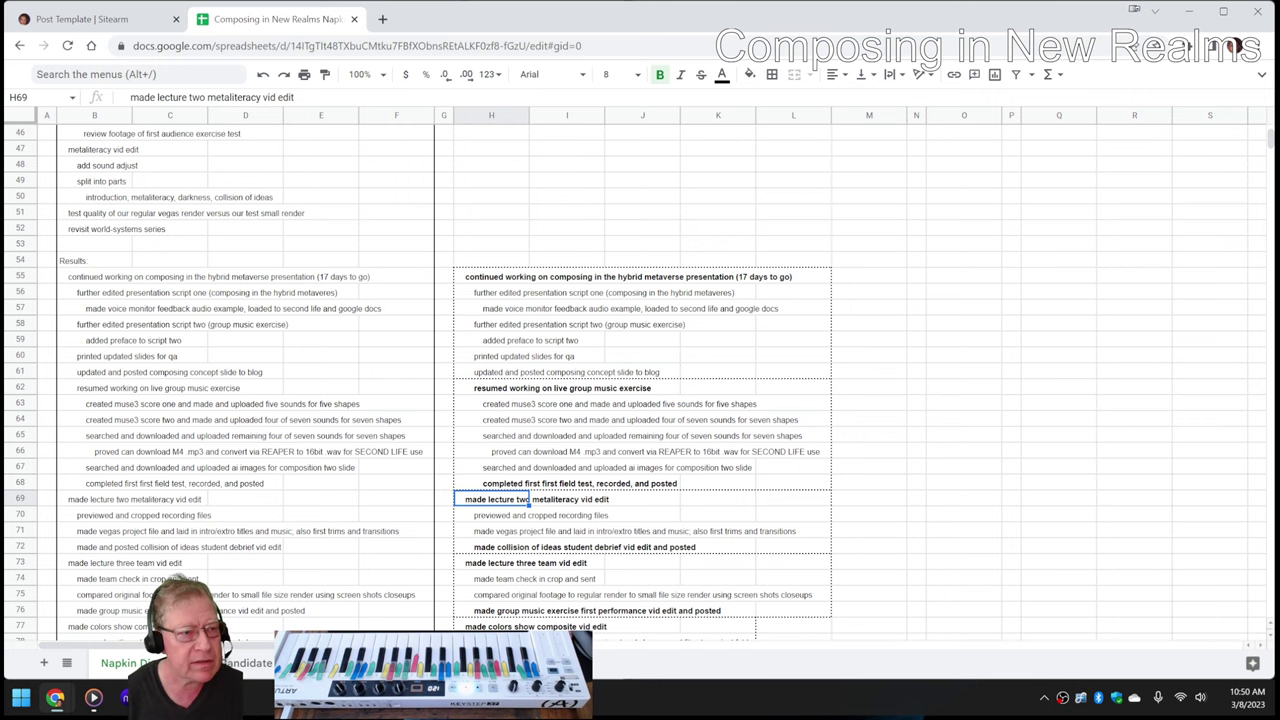
Step: Bring up the YouTube channel window, look over its Virtual Reality videos, and move the window off this screen
key("alt+Tab")
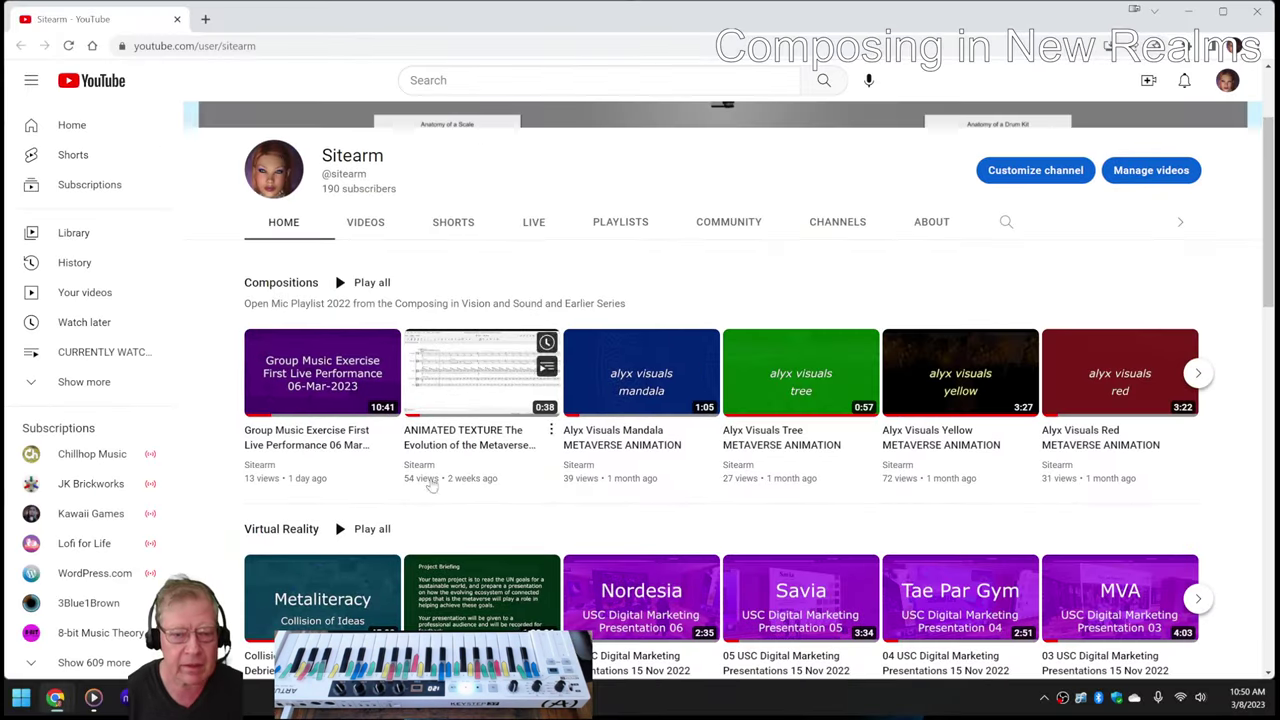
scroll(385, 590, "down", 2)
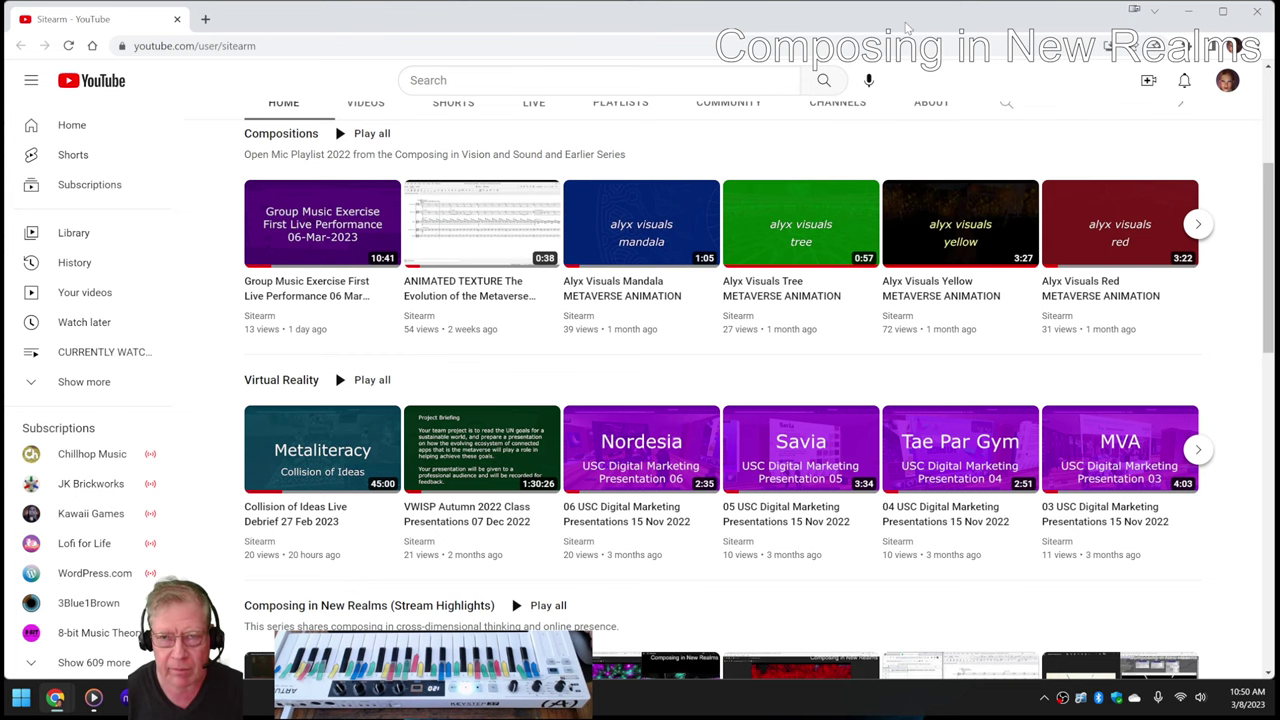
left_click_drag(897, 30, 190, 180)
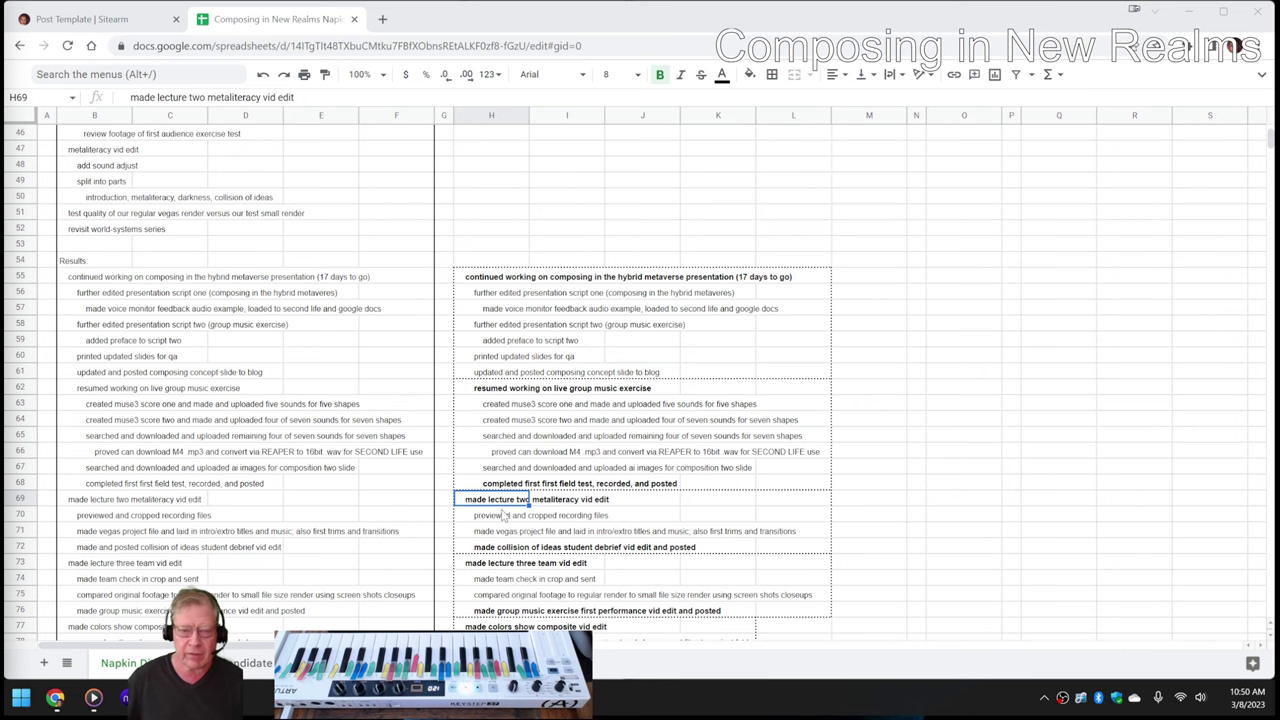
Step: Mark the lecture three team vid edit result and bring the SLDC Full Show #2 COMPOSITE project in VEGAS Pro onto this screen
left_click(490, 563)
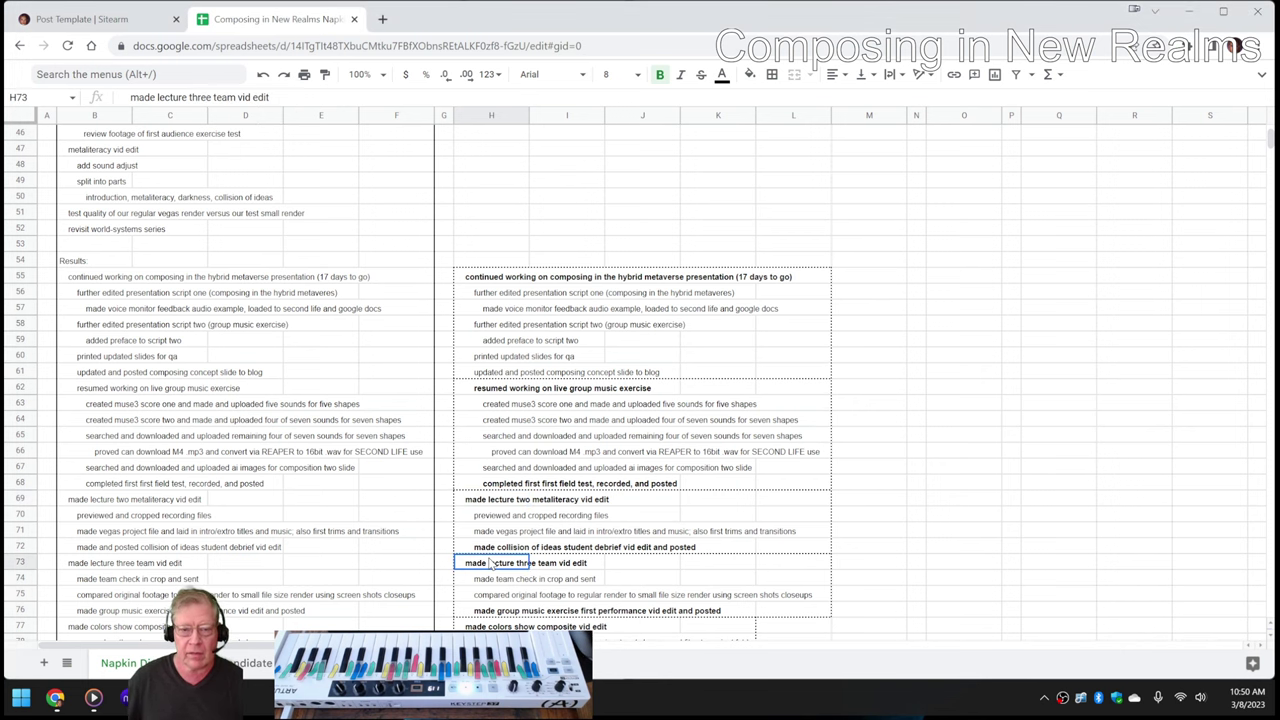
scroll(490, 565, "down", 4)
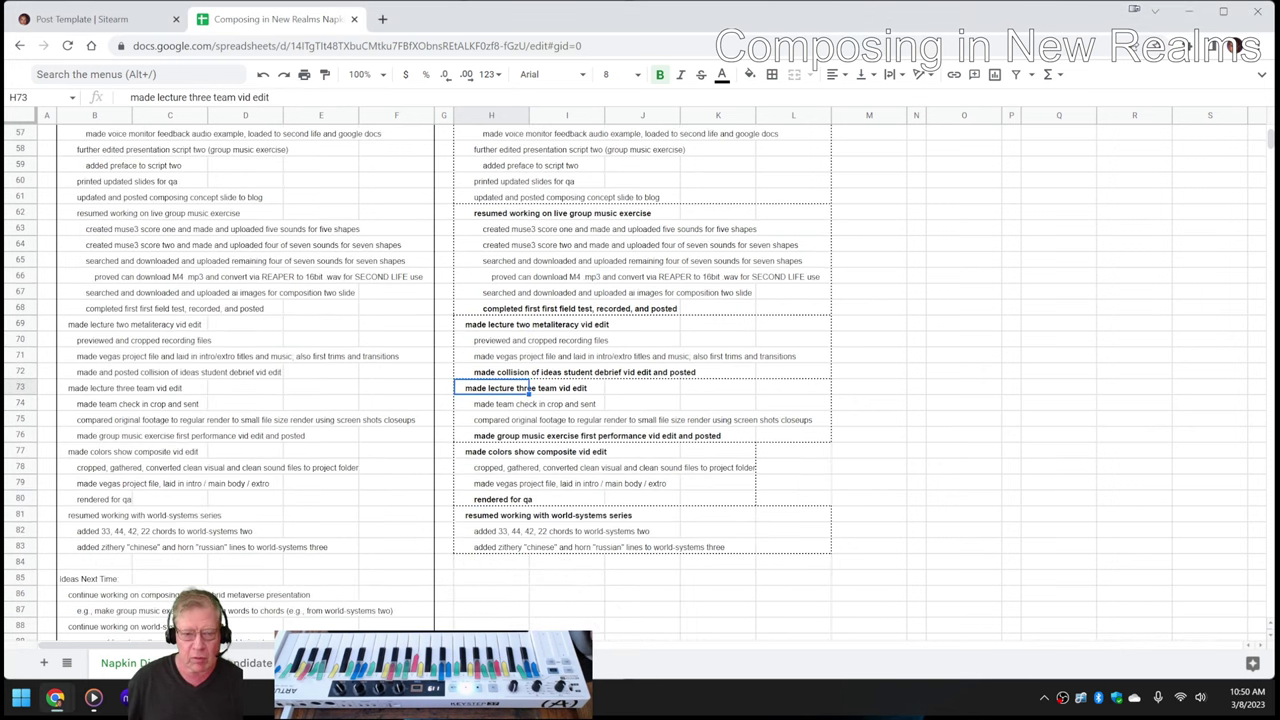
key("alt+Tab")
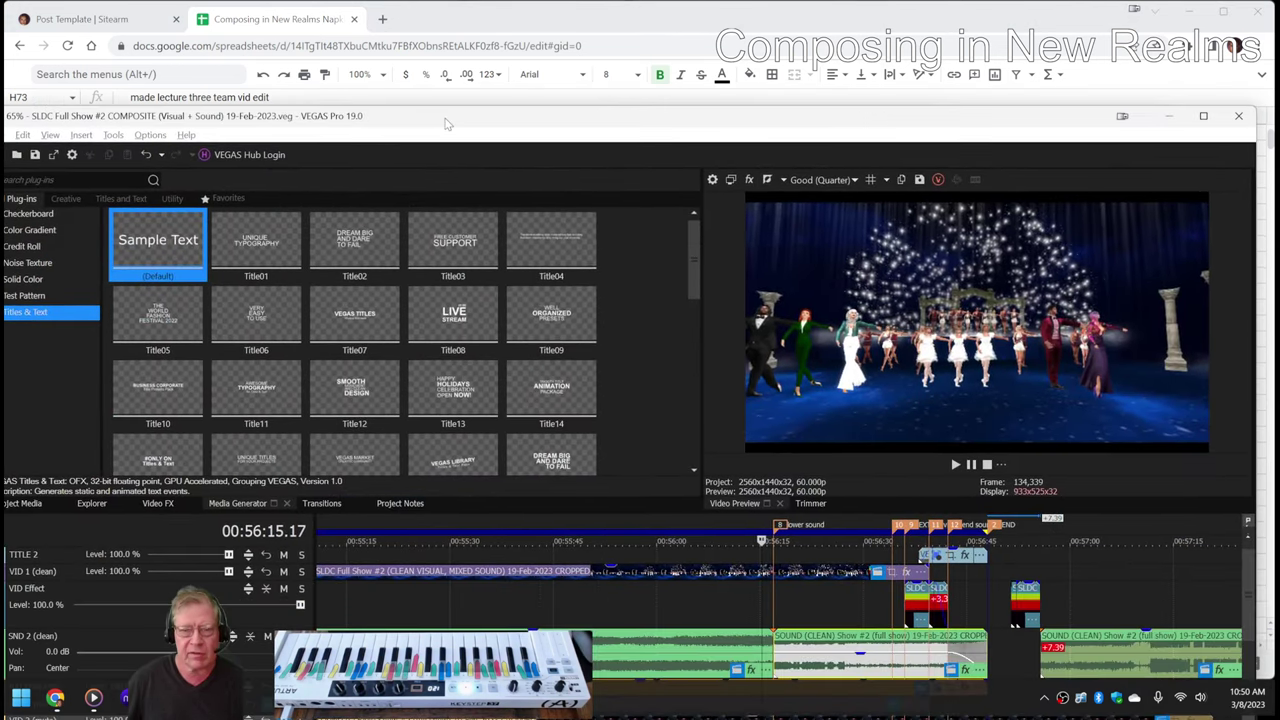
left_click_drag(447, 124, 493, 70)
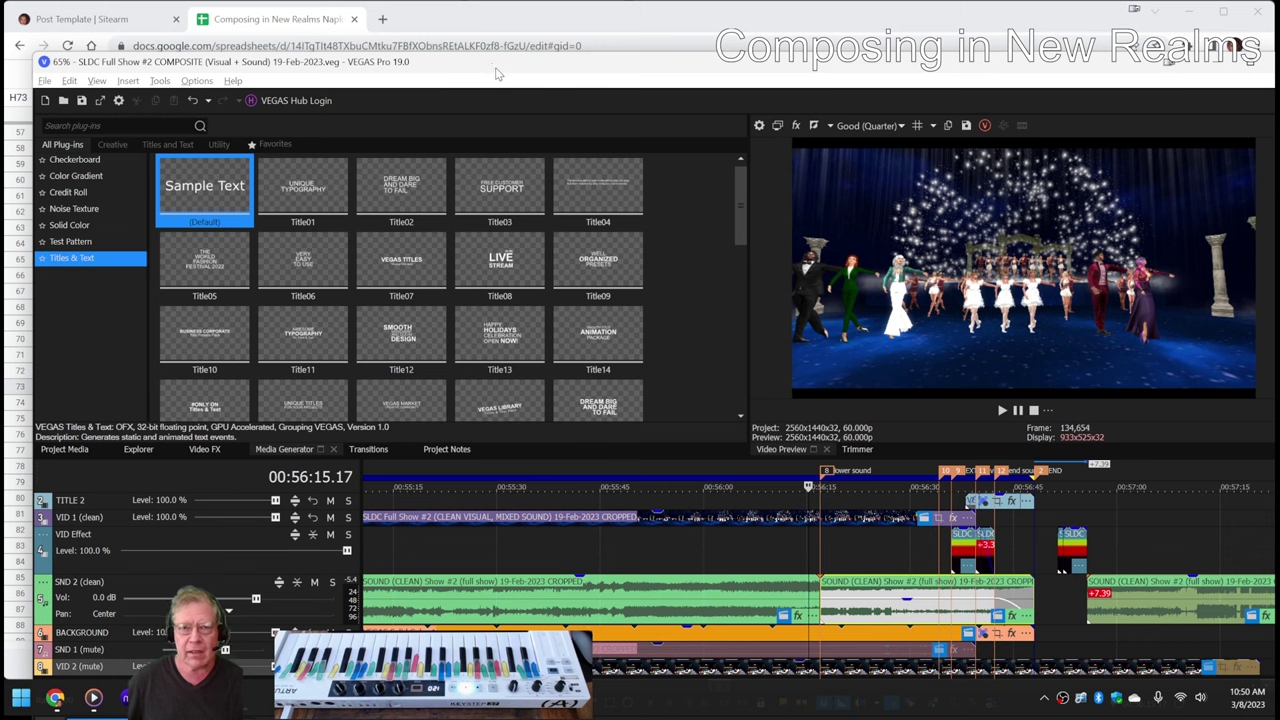
left_click_drag(497, 73, 497, 70)
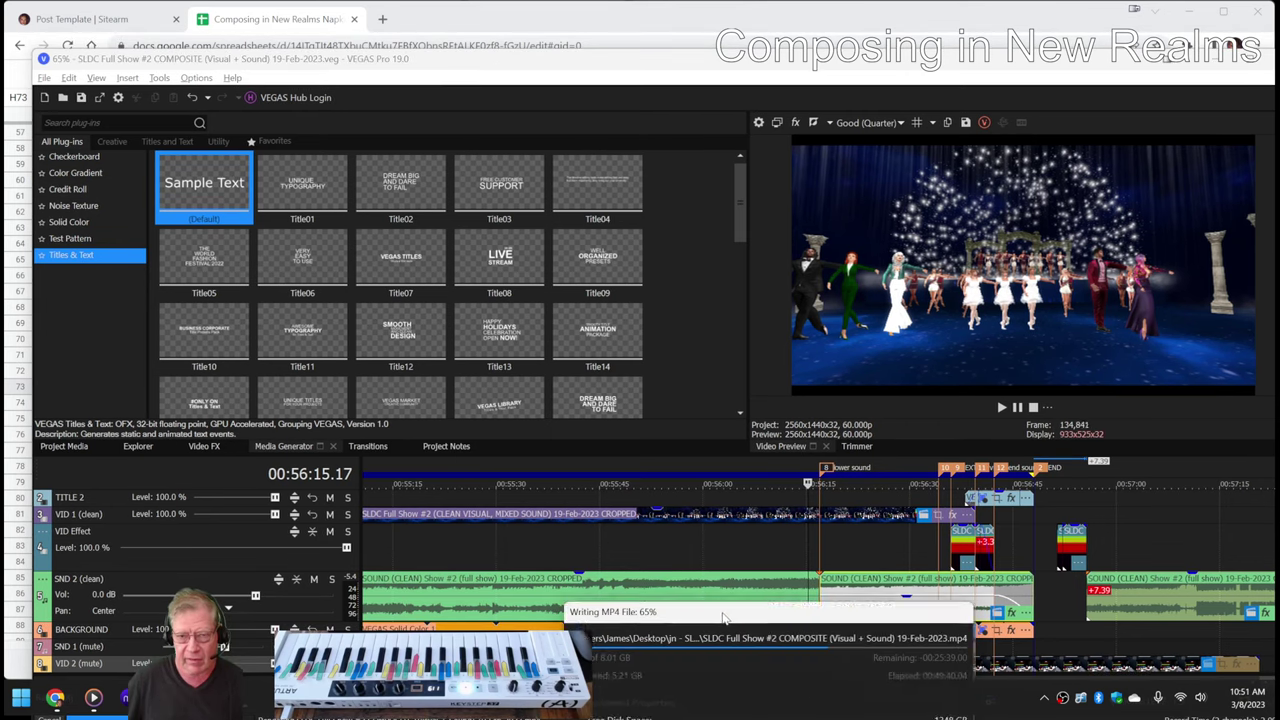
Step: Examine the progress dialog of the MP4 render, and clear it and the VEGAS Pro window from the screen
left_click(620, 615)
left_click_drag(668, 304, 668, 228)
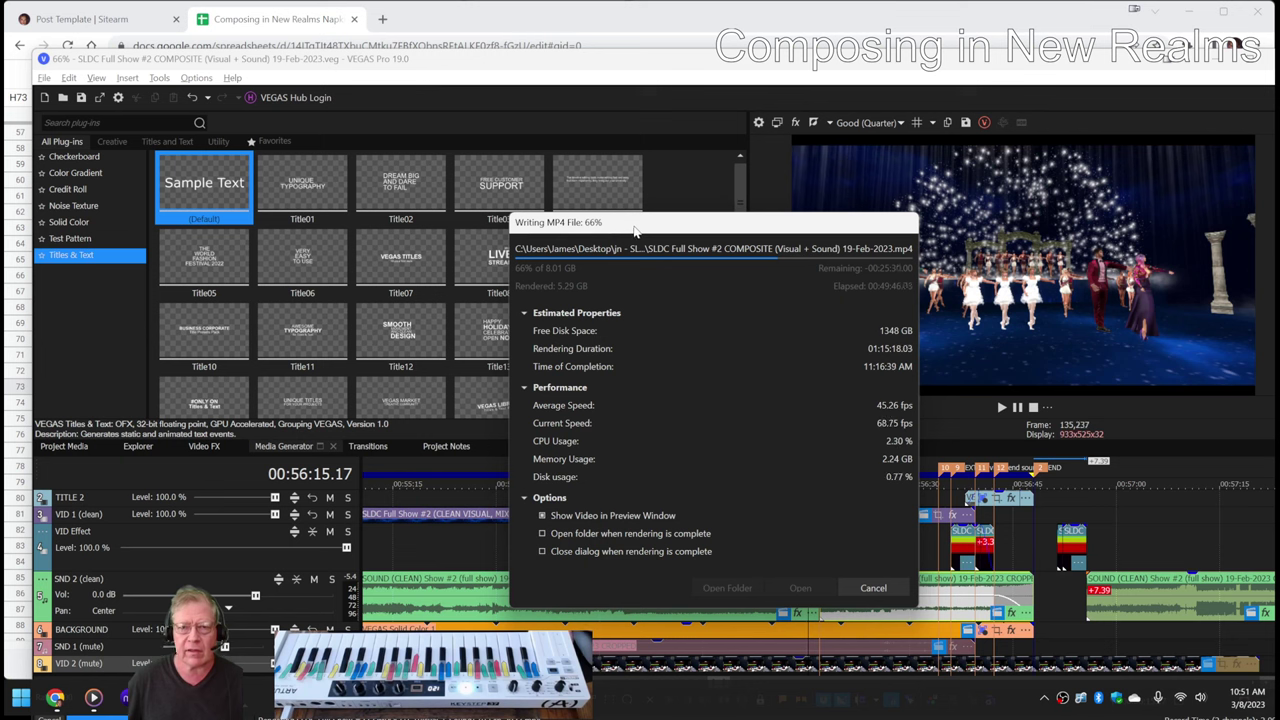
left_click_drag(634, 231, 1279, 250)
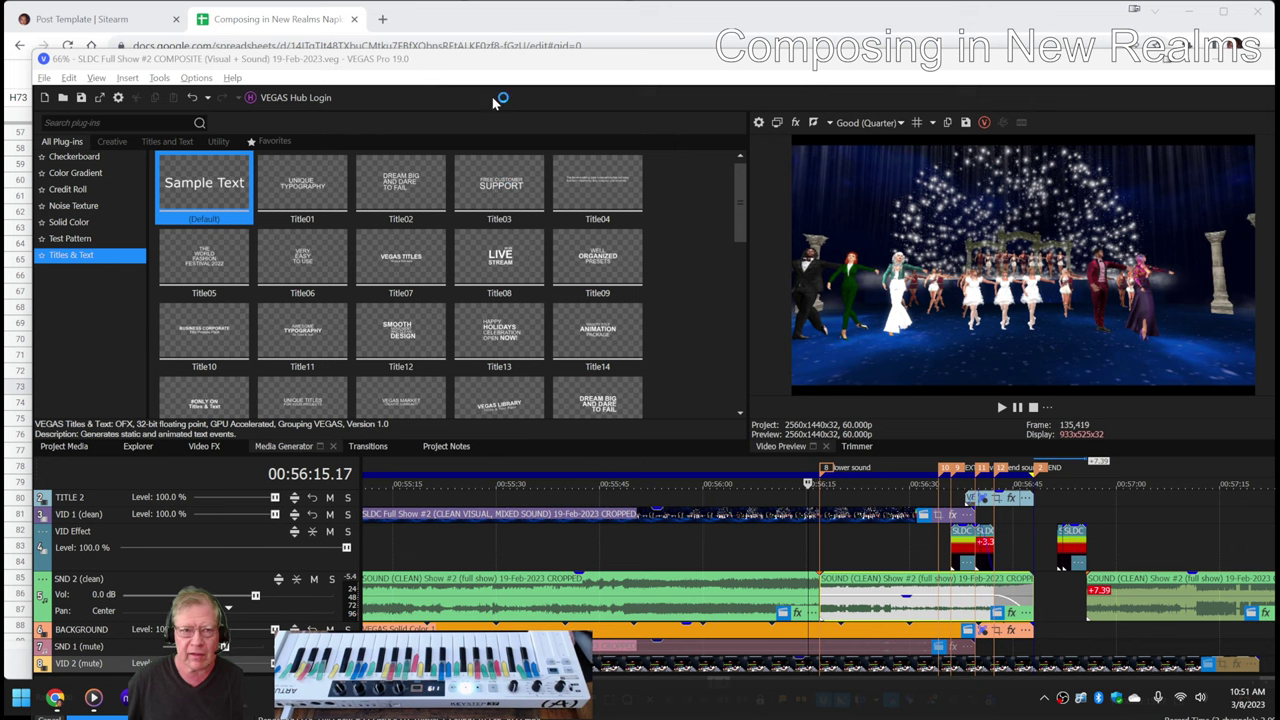
left_click_drag(464, 67, 470, 372)
left_click(528, 388)
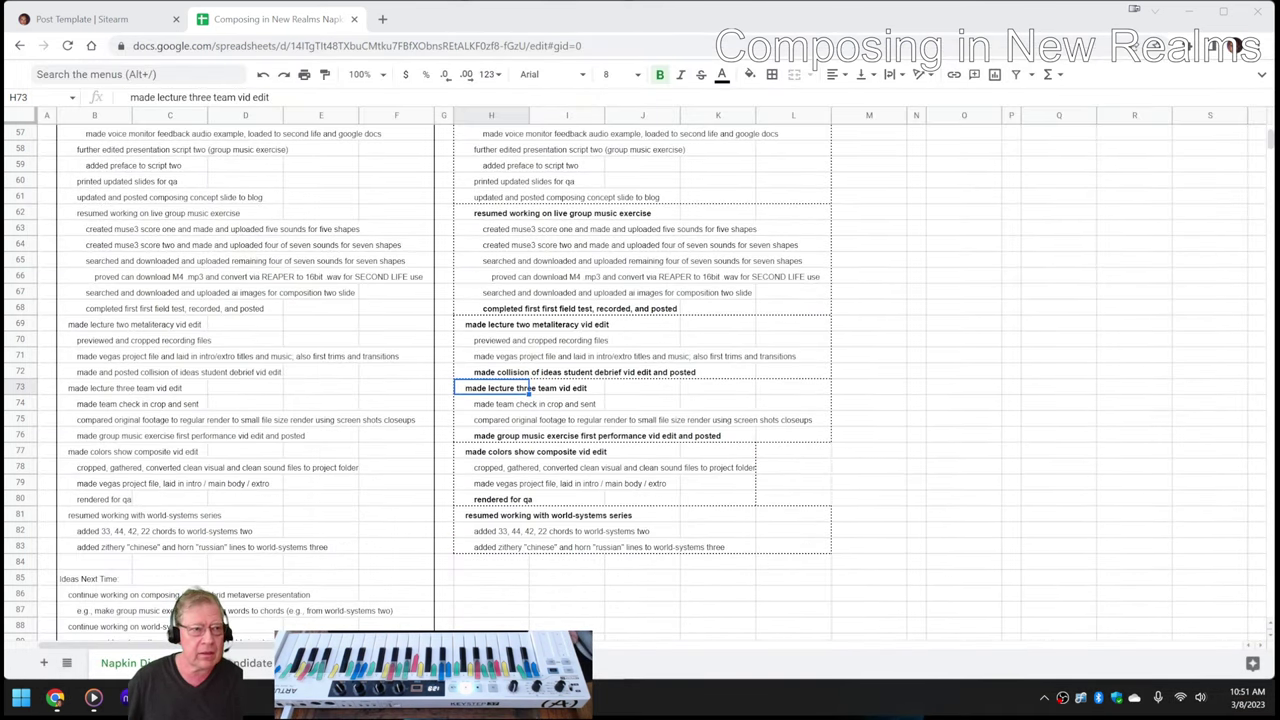
Step: Bring up the YouTube channel again to look over its videos, and minimize its window to reveal the spreadsheet
key("alt+Tab")
double_click(394, 54)
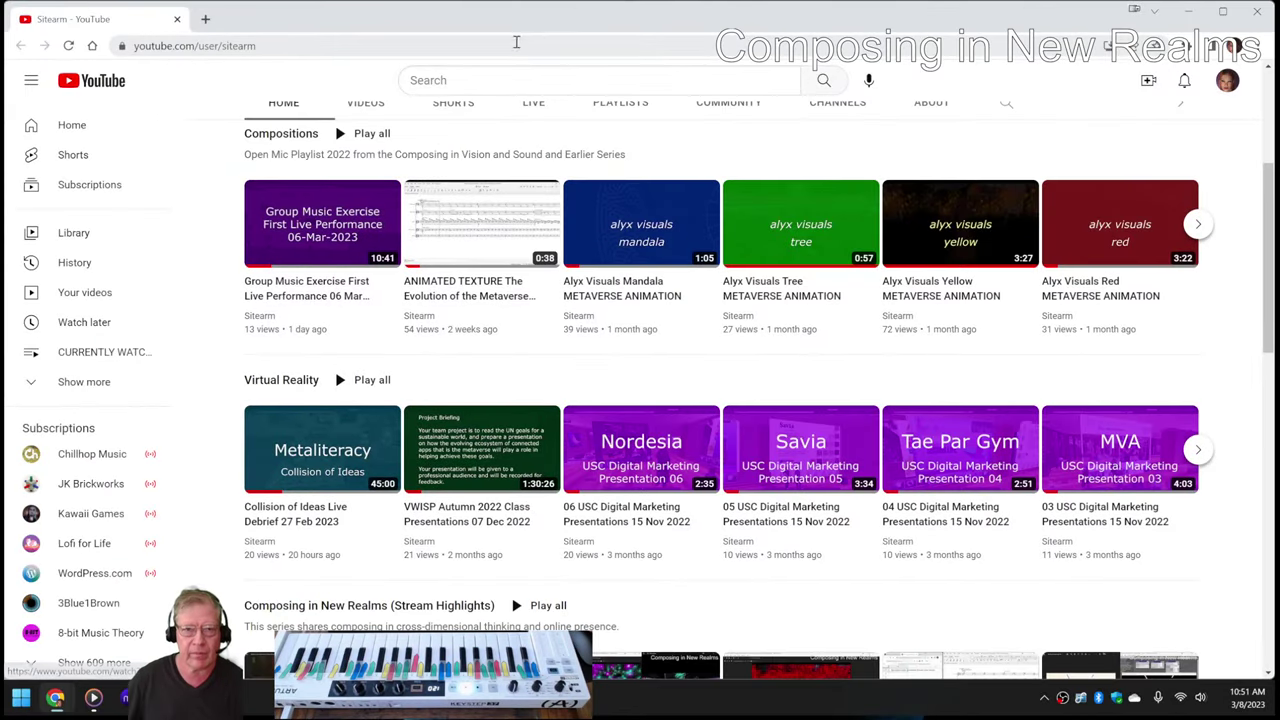
key("super+Down")
key("super+Down")
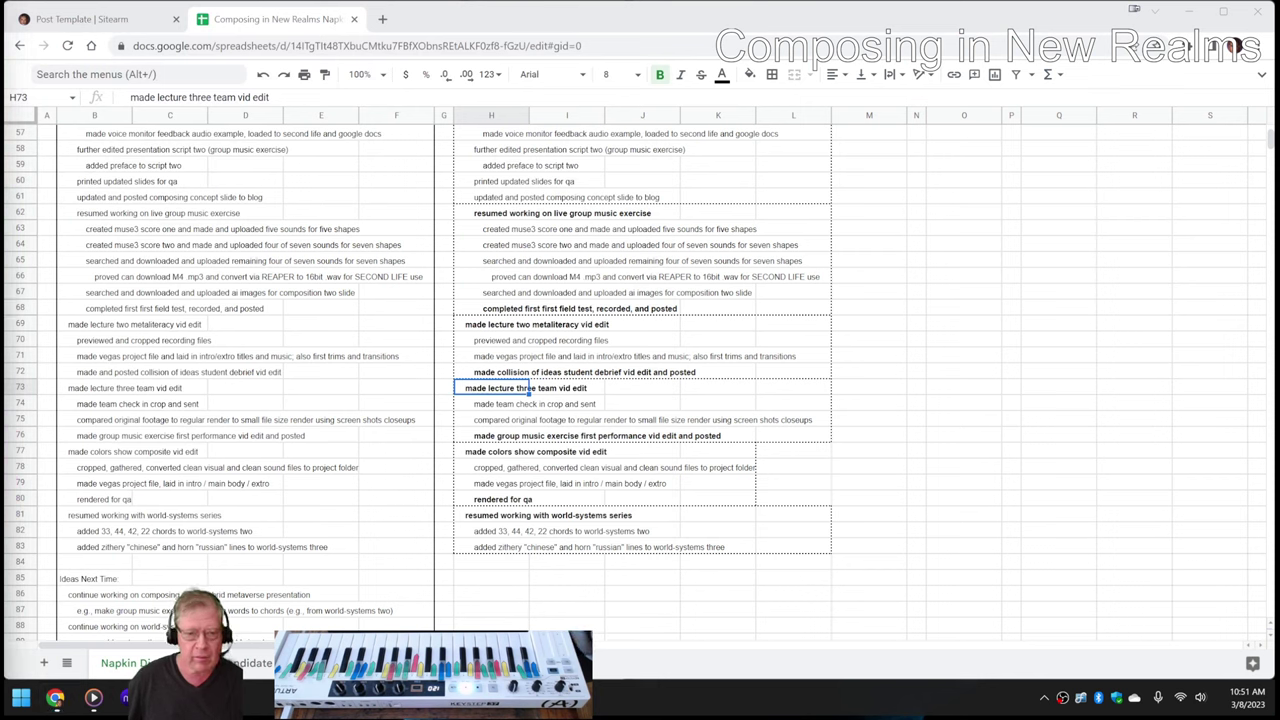
Step: Open the World-Systems Two mixed score in MuseScore alongside the 03 Dissonance Consonance Model spreadsheet
mouse_move(125, 705)
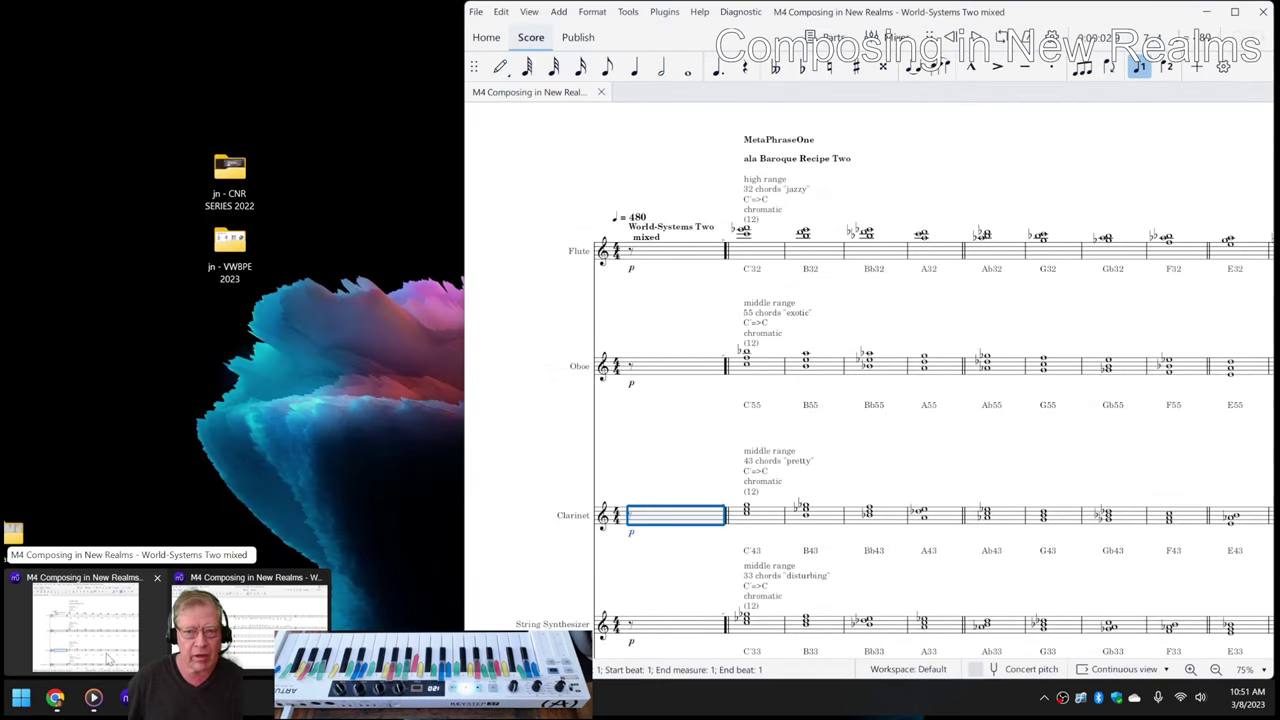
left_click(88, 625)
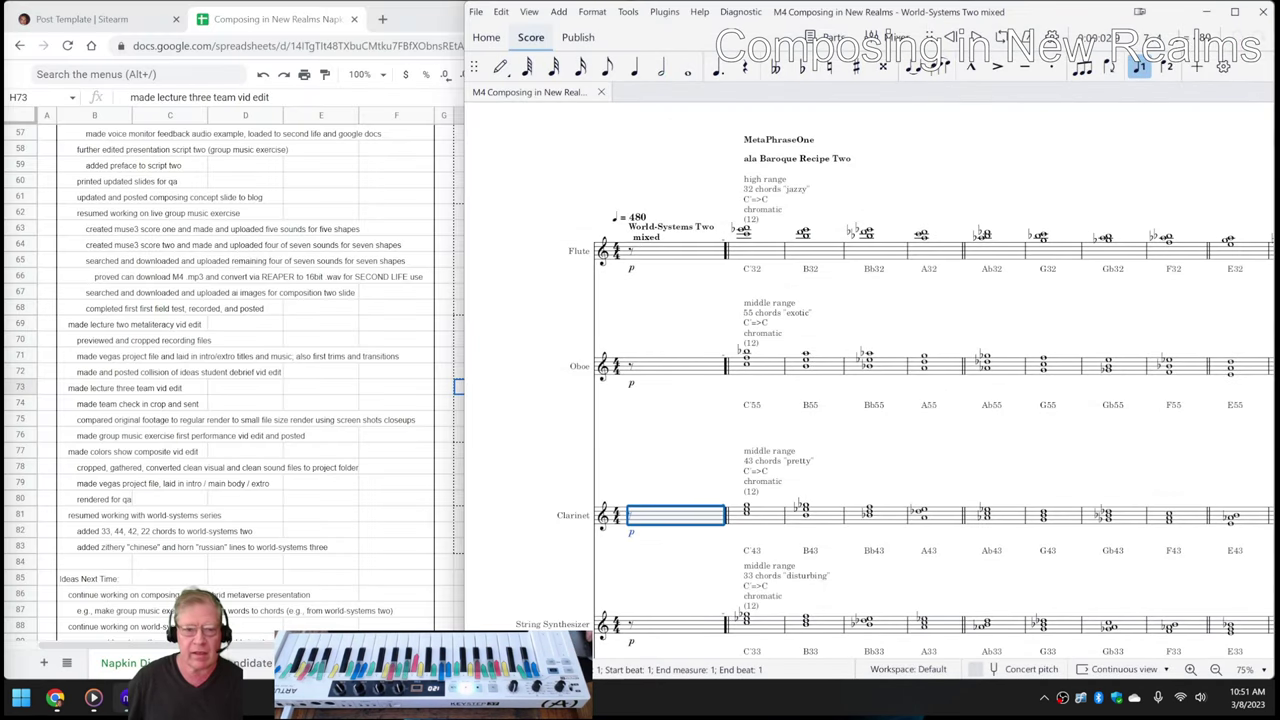
mouse_move(55, 700)
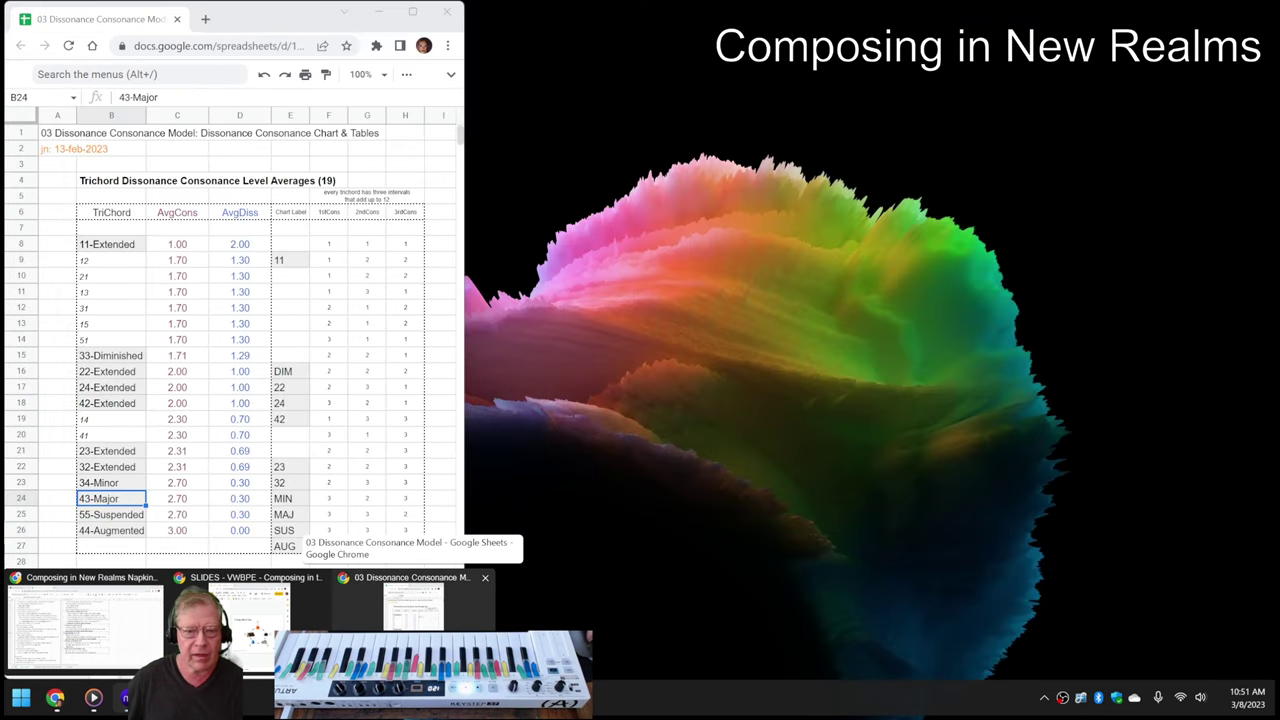
left_click(415, 605)
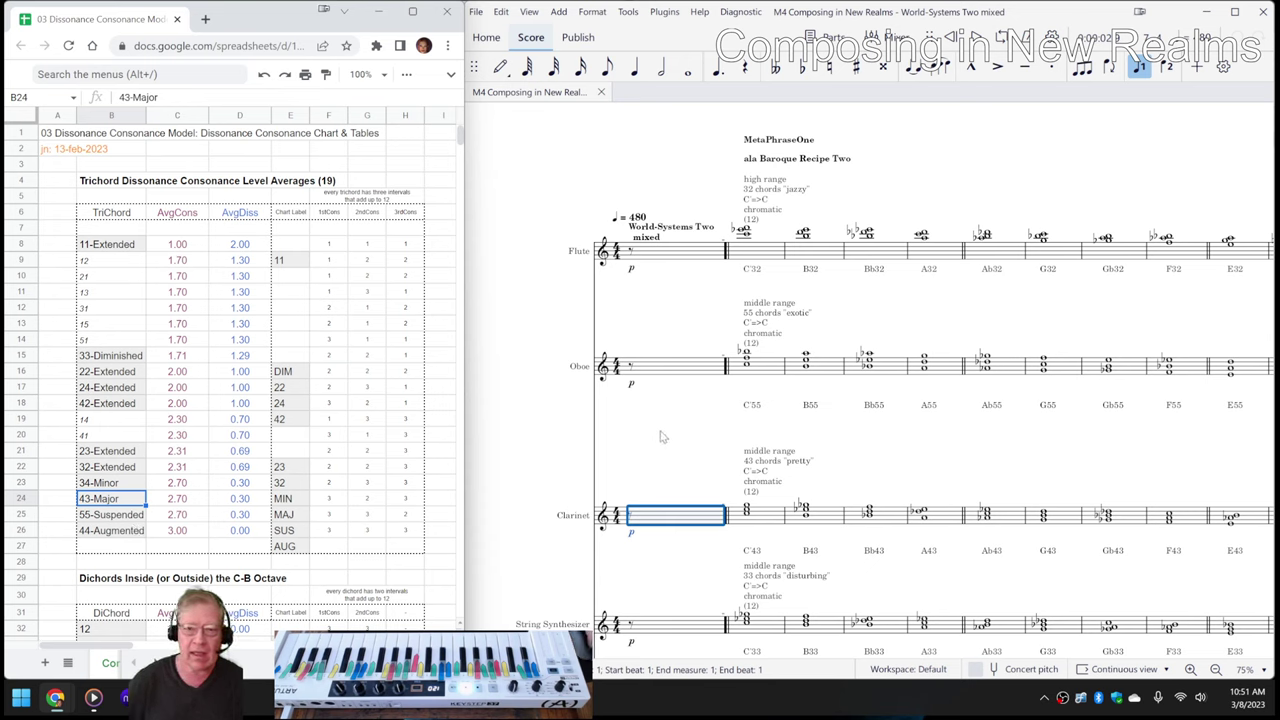
Step: Select the opening Flute measure and the opening Oboe measure, play the score from there, and stop playback
left_click(662, 436)
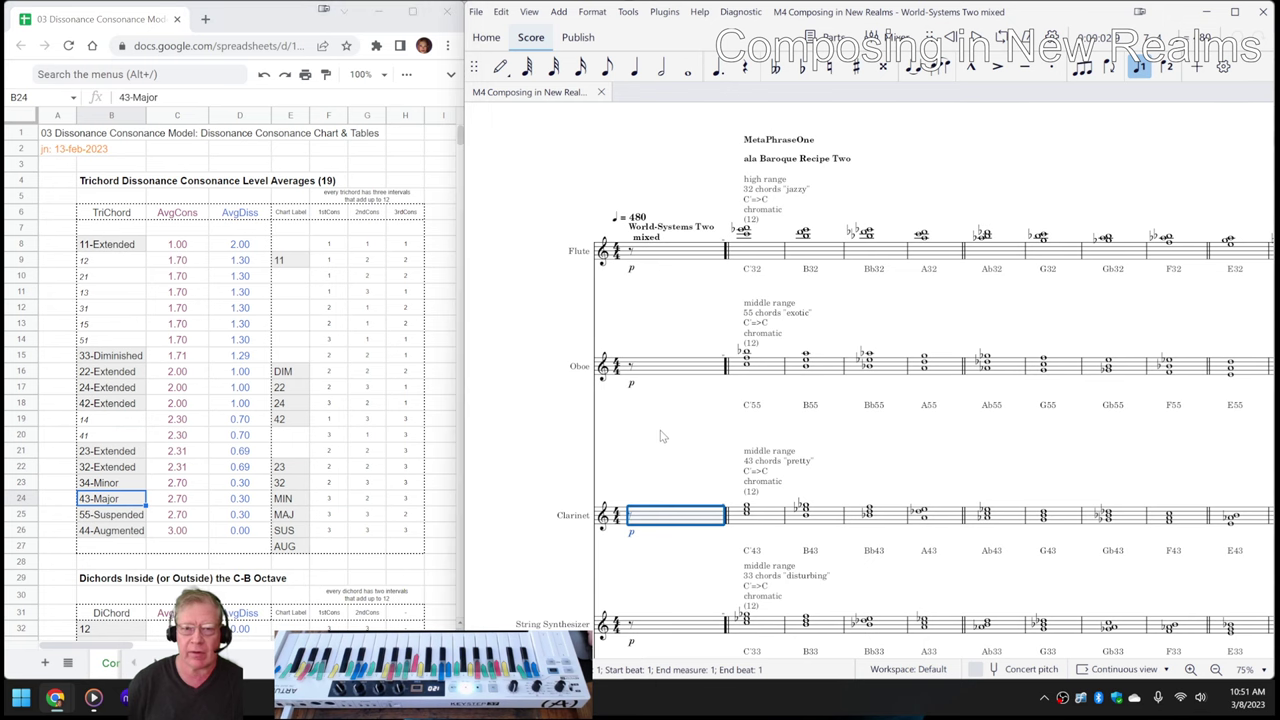
left_click(646, 259)
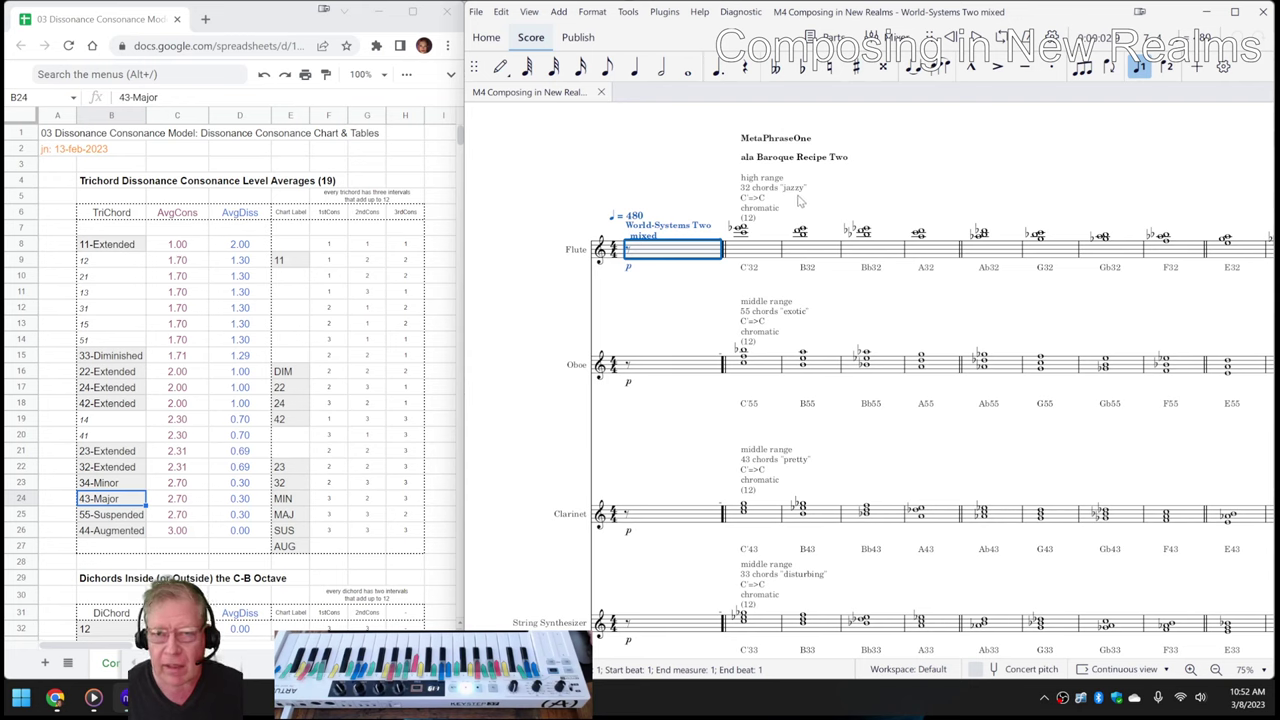
left_click(666, 373)
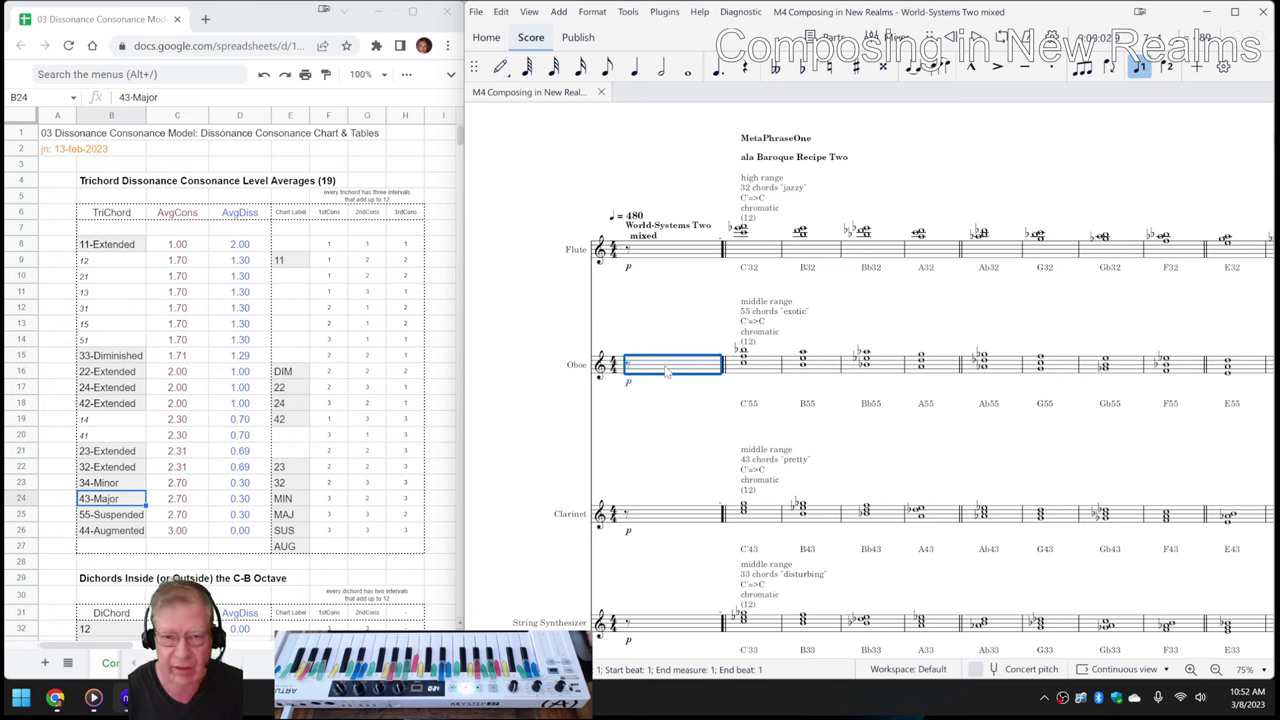
key("space")
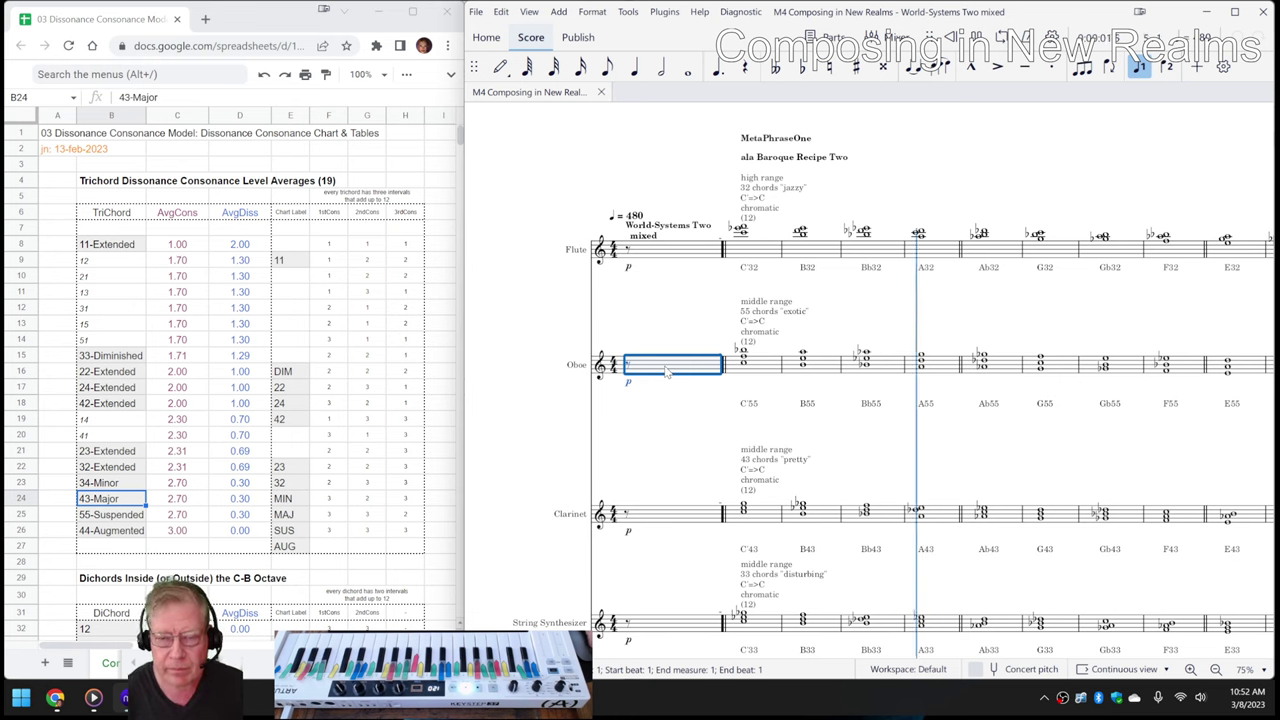
key("space")
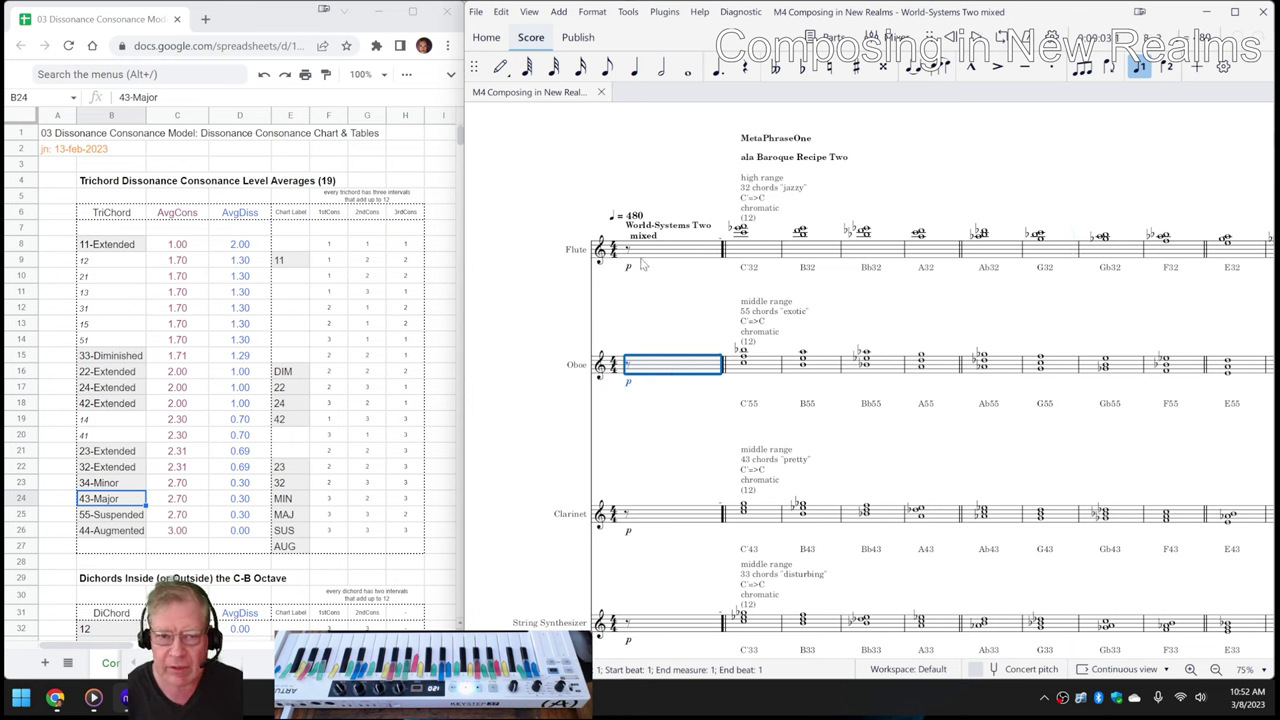
key("Escape")
Step: Select the Oboe's C'55 chord measure and display the piano keyboard beneath the score
left_click(758, 372)
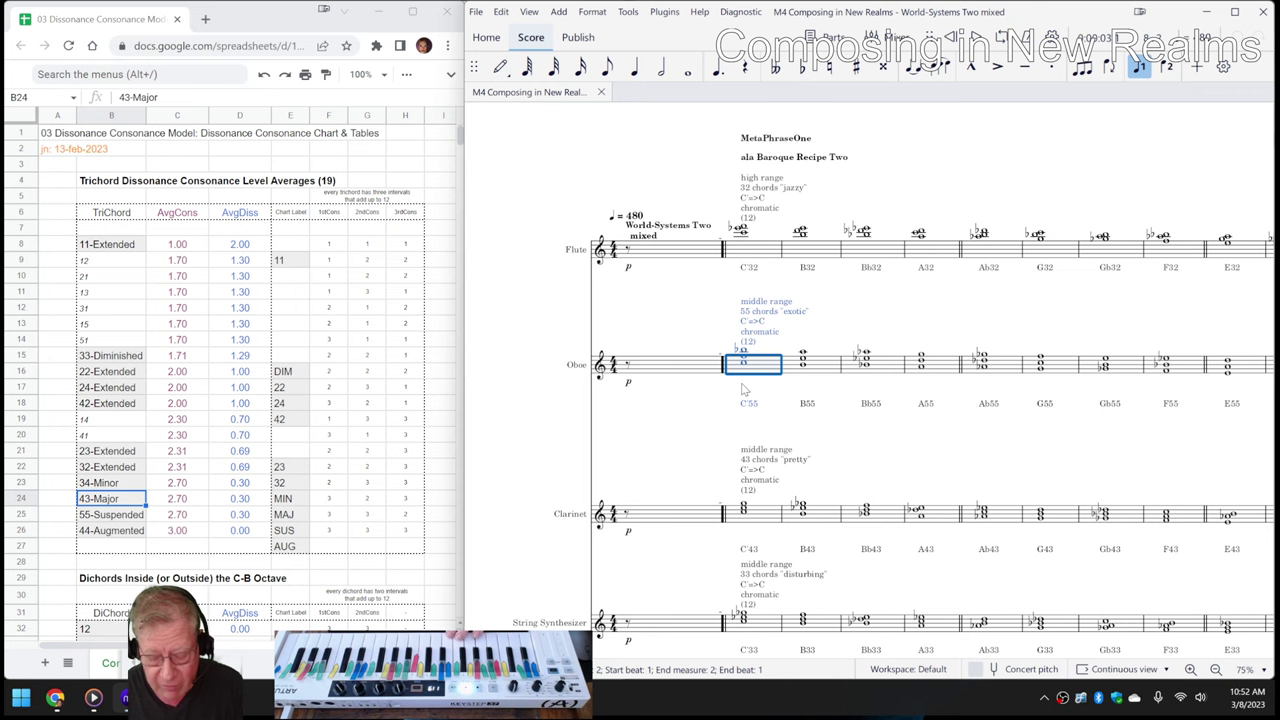
key("p")
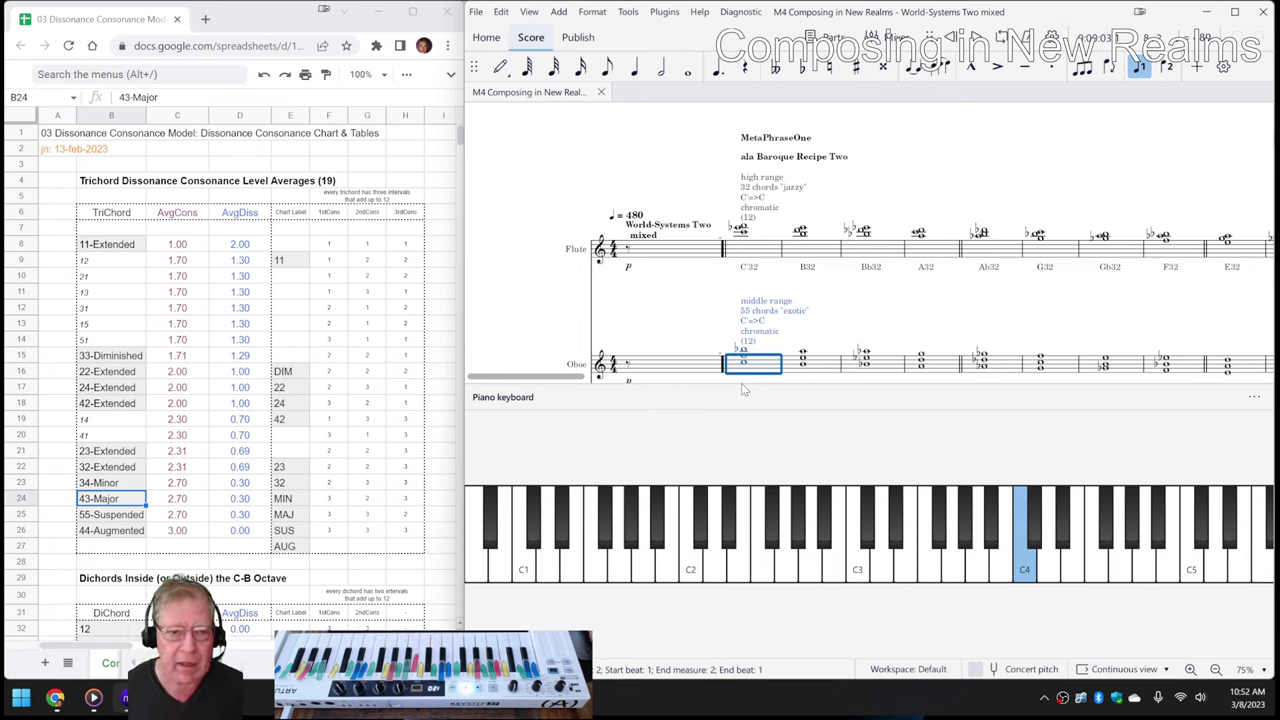
scroll(650, 325, "down", 3)
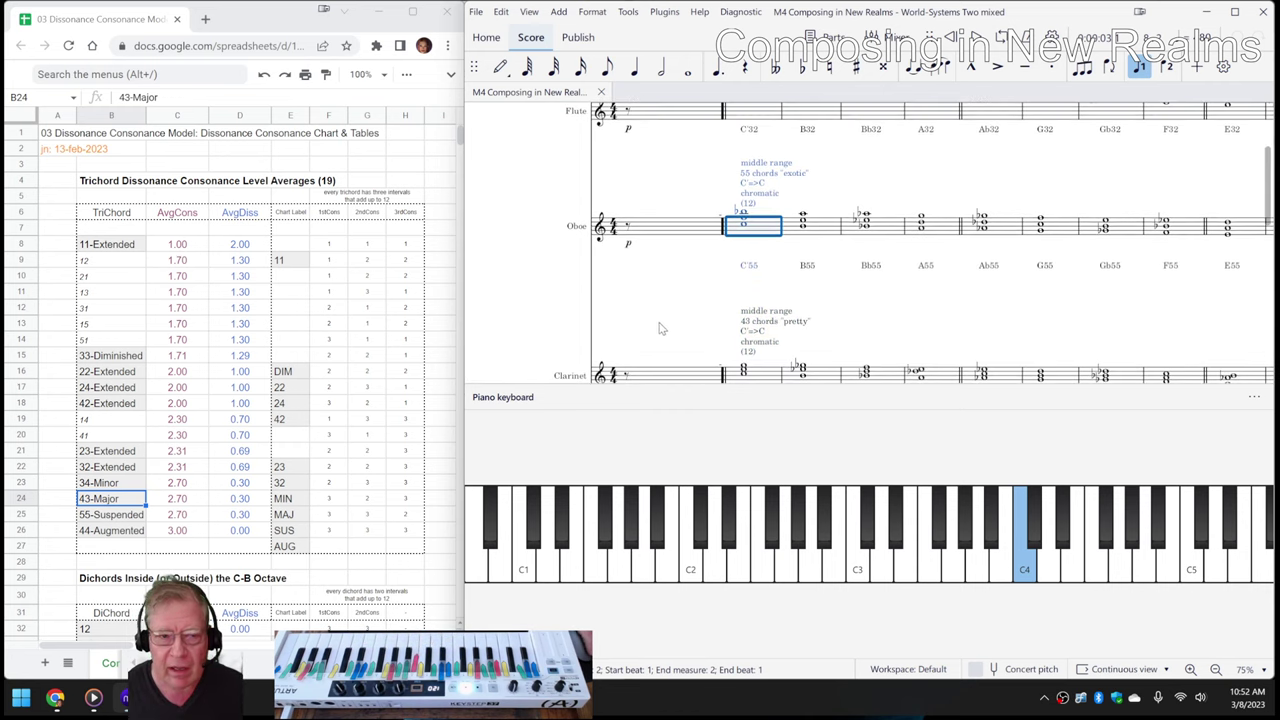
scroll(660, 328, "down", 1)
Step: Mark the 23-Extended, 44-Augmented and 33-Diminished trichords in the dissonance consonance averages table
left_click(99, 452)
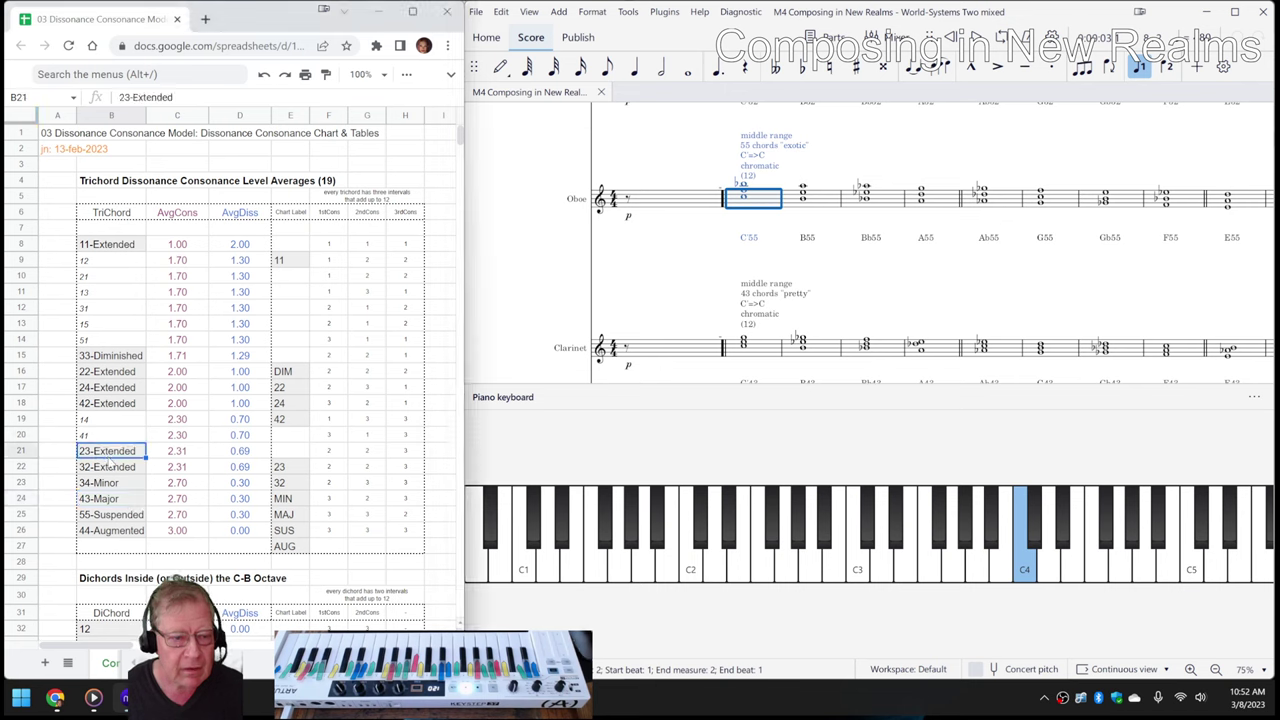
left_click(111, 532)
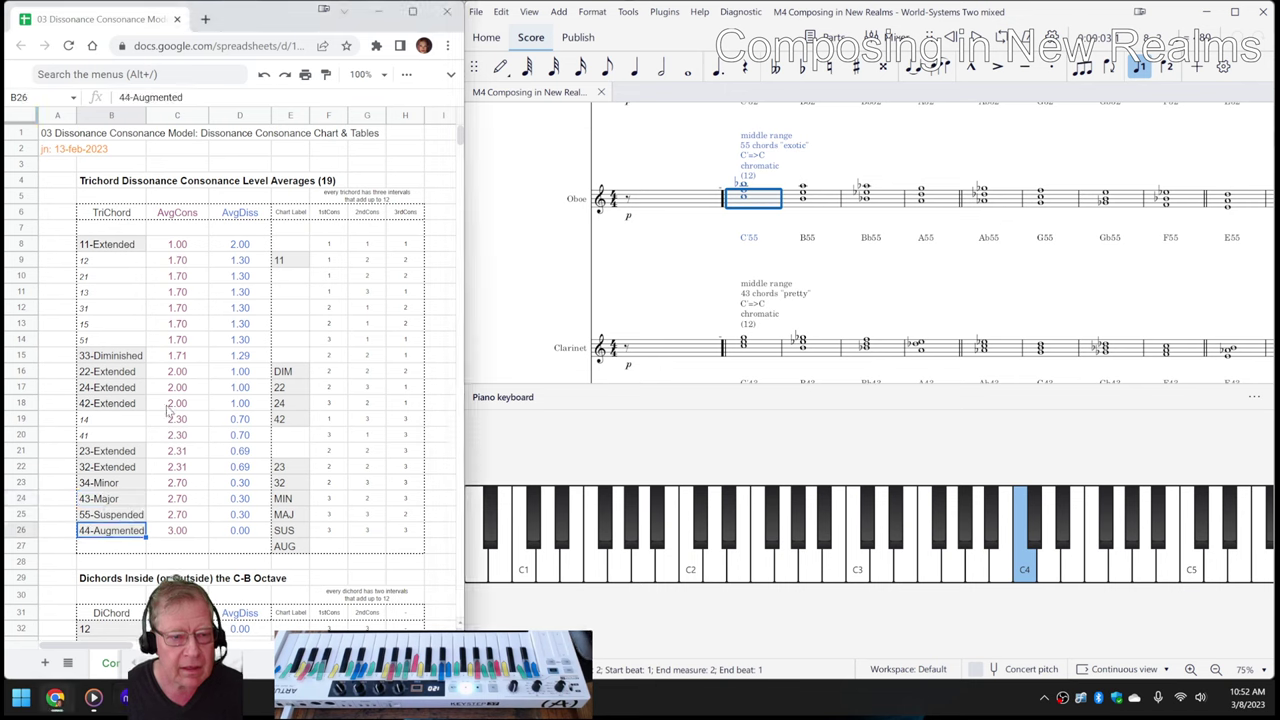
left_click(115, 356)
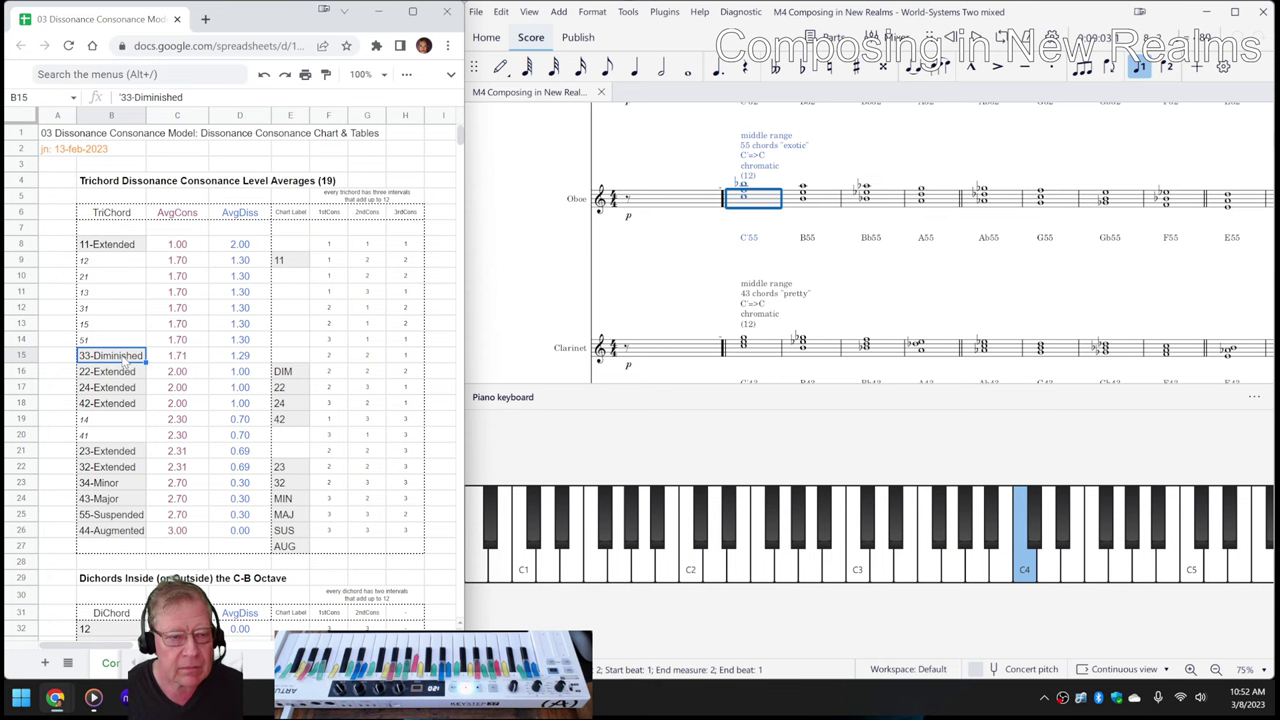
Step: Look over the lower instruments' 42 and 22 chords, select the Classical Guitar's C'22 measure, and play the score from it
scroll(660, 335, "down", 5)
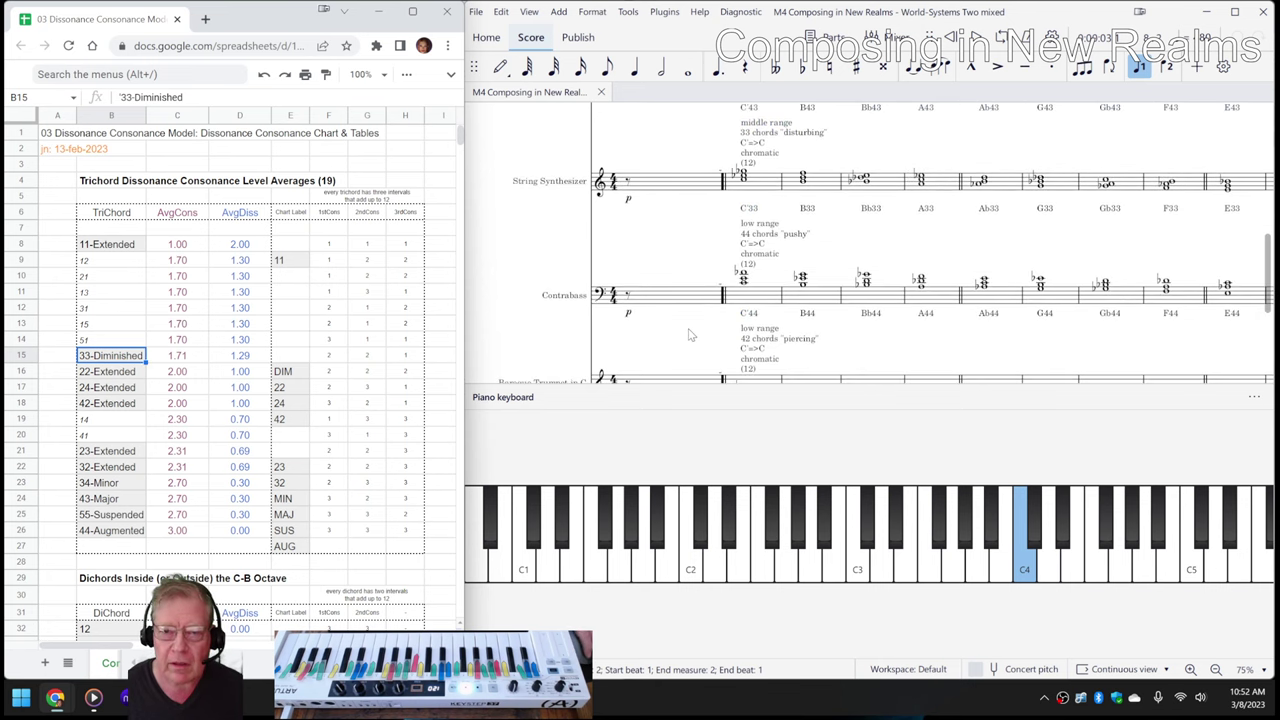
scroll(690, 340, "down", 3)
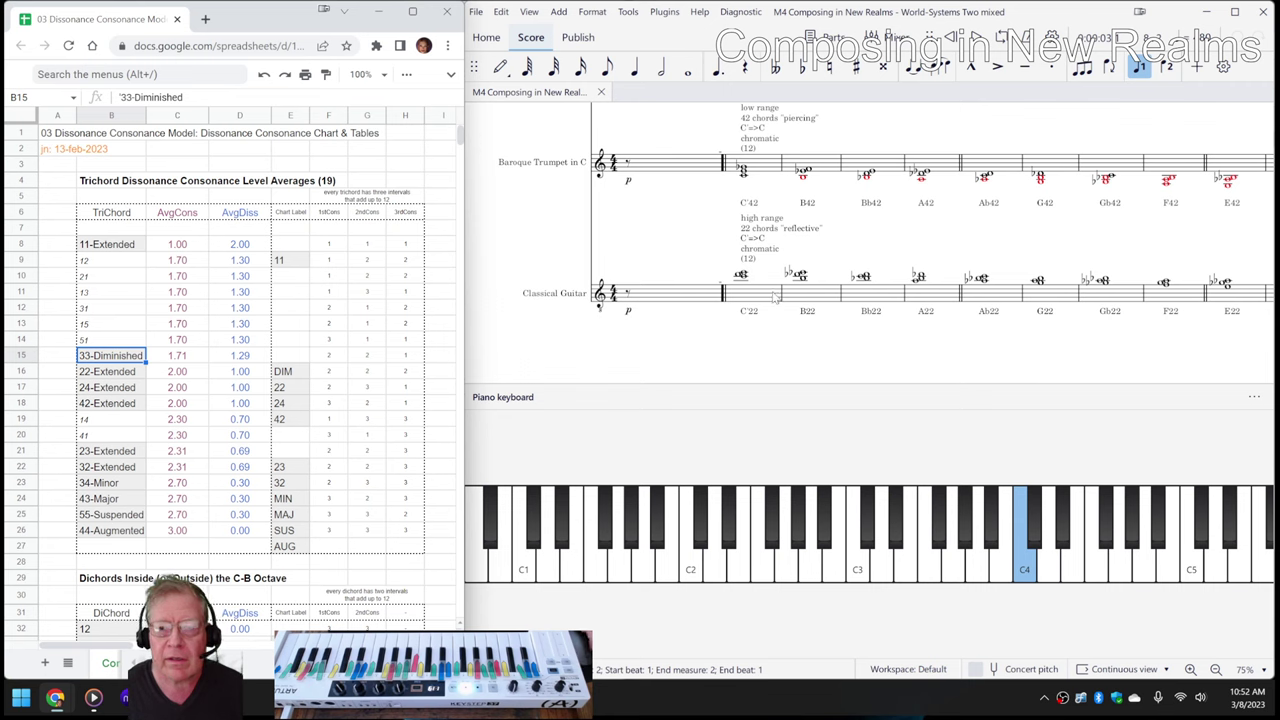
scroll(775, 297, "up", 1)
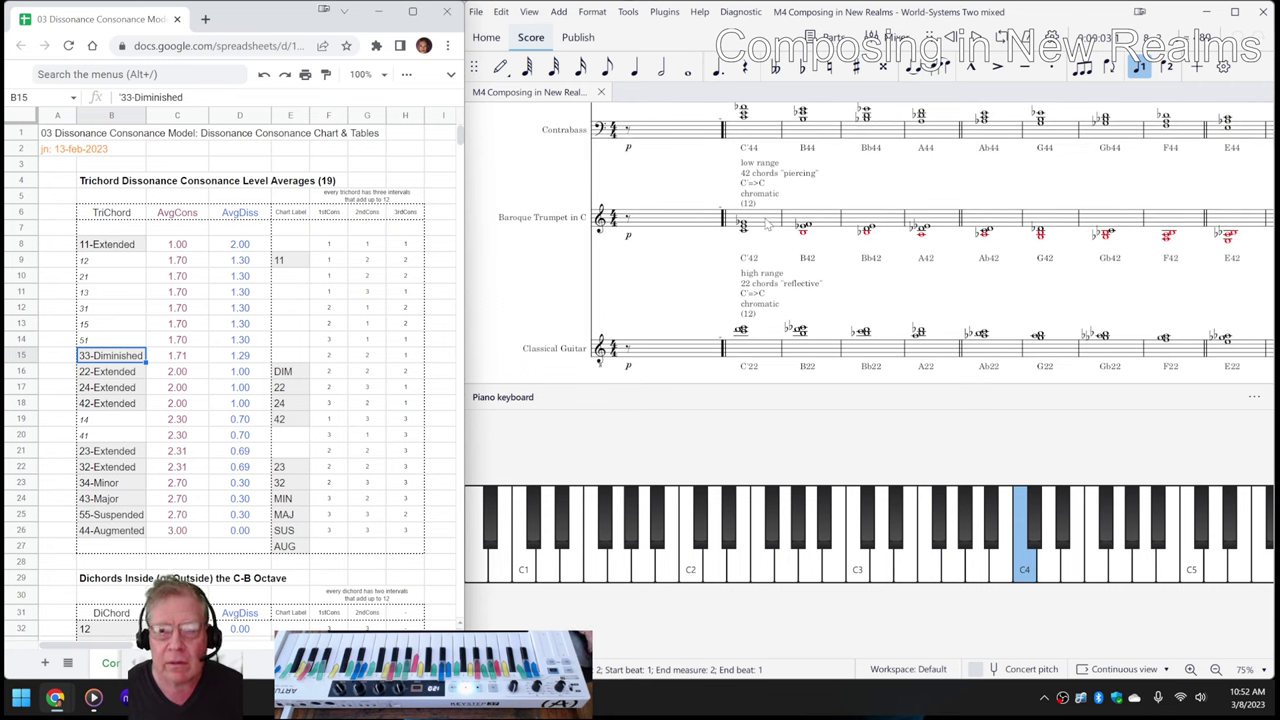
left_click(770, 352)
key("space")
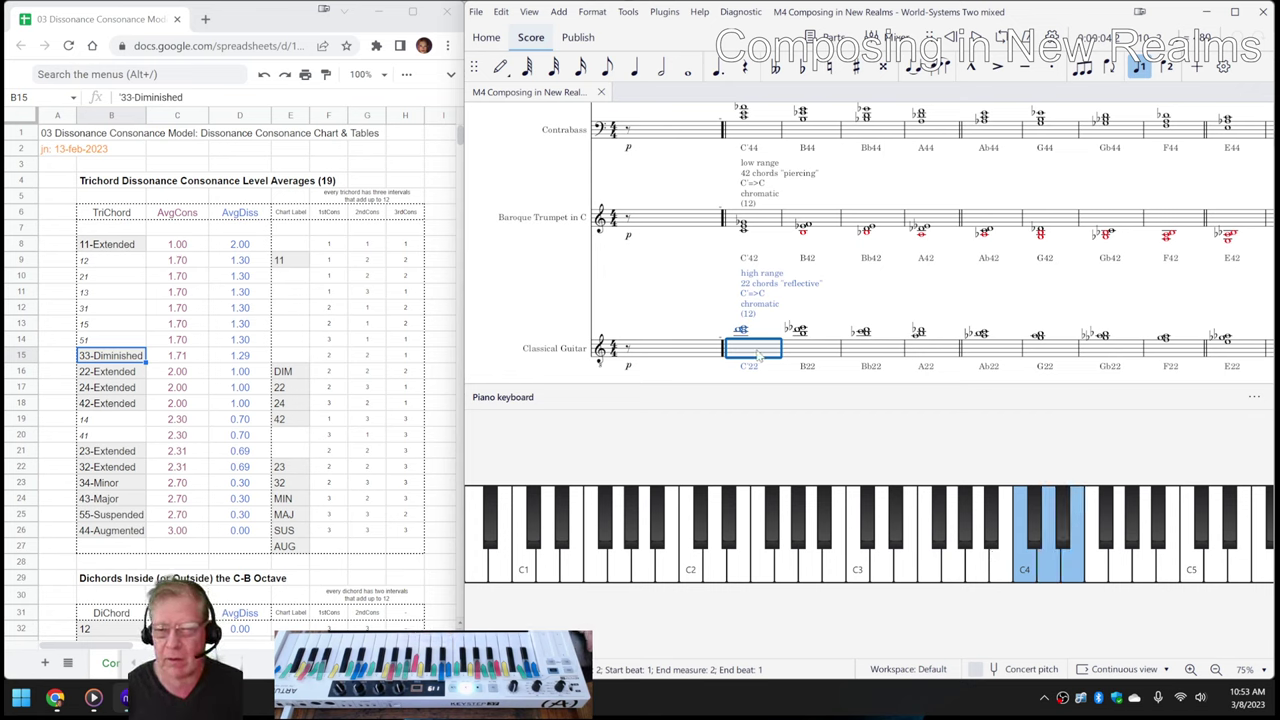
Step: Return to the top of the score and select the Flute's opening 32 chord measure
scroll(760, 352, "up", 10)
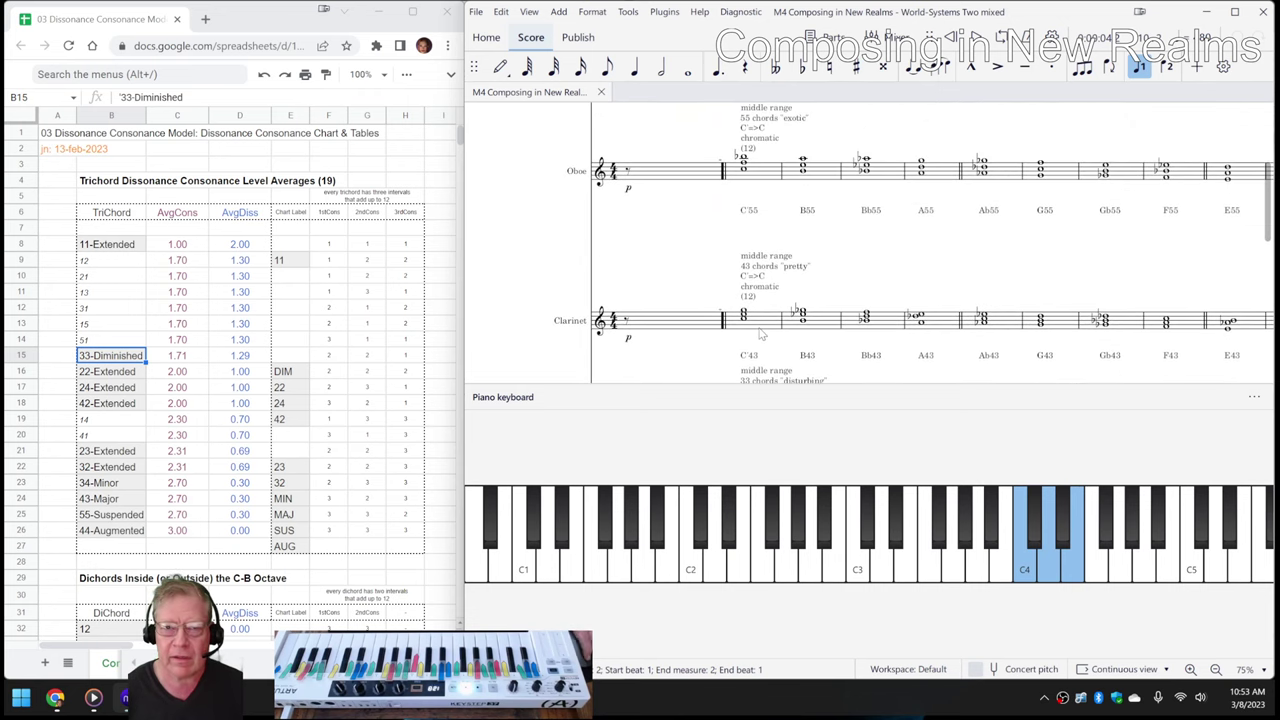
scroll(760, 335, "up", 4)
left_click(741, 254)
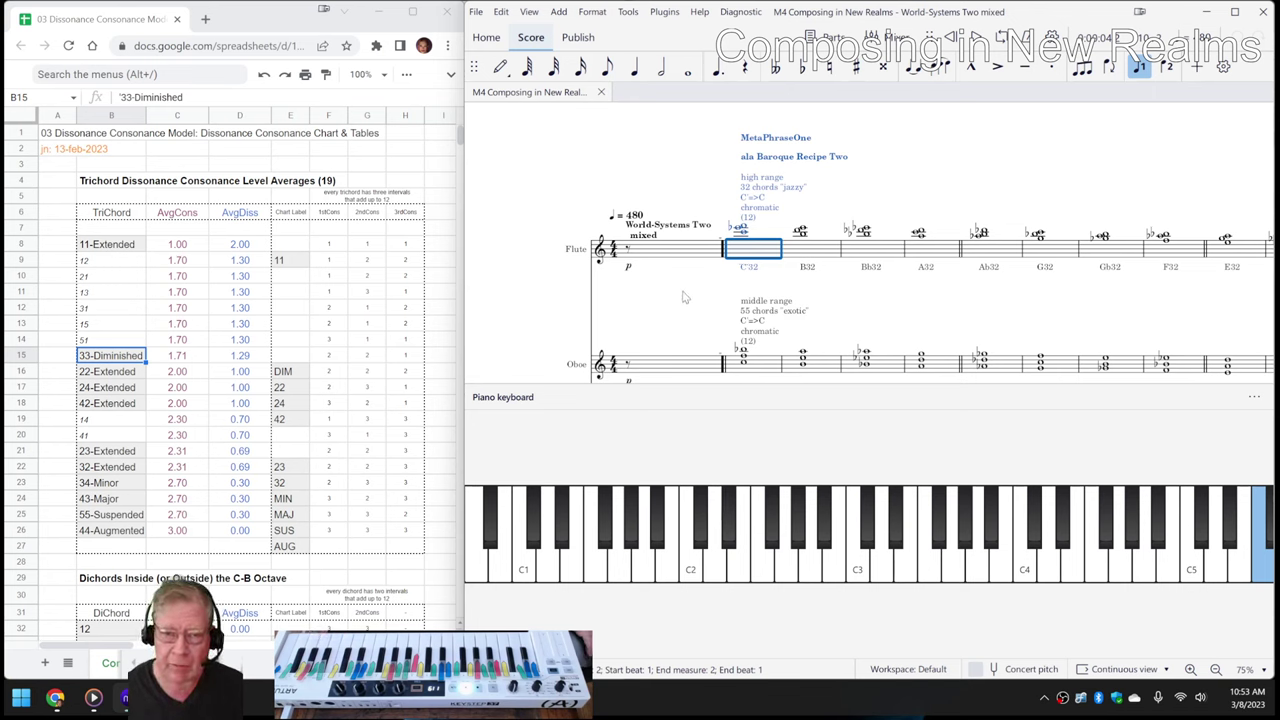
Step: Select the Baroque Trumpet's C'42 chord measure, play the score from it, and clear the selection
scroll(684, 297, "down", 8)
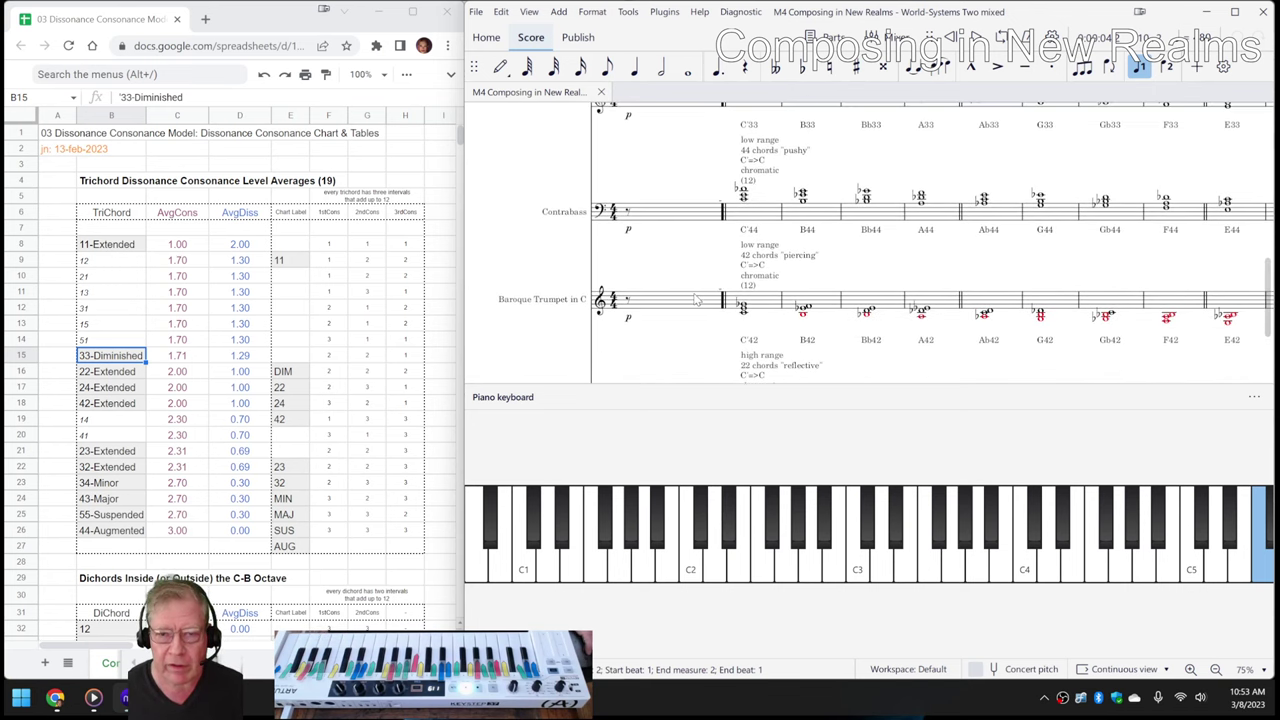
scroll(692, 299, "down", 3)
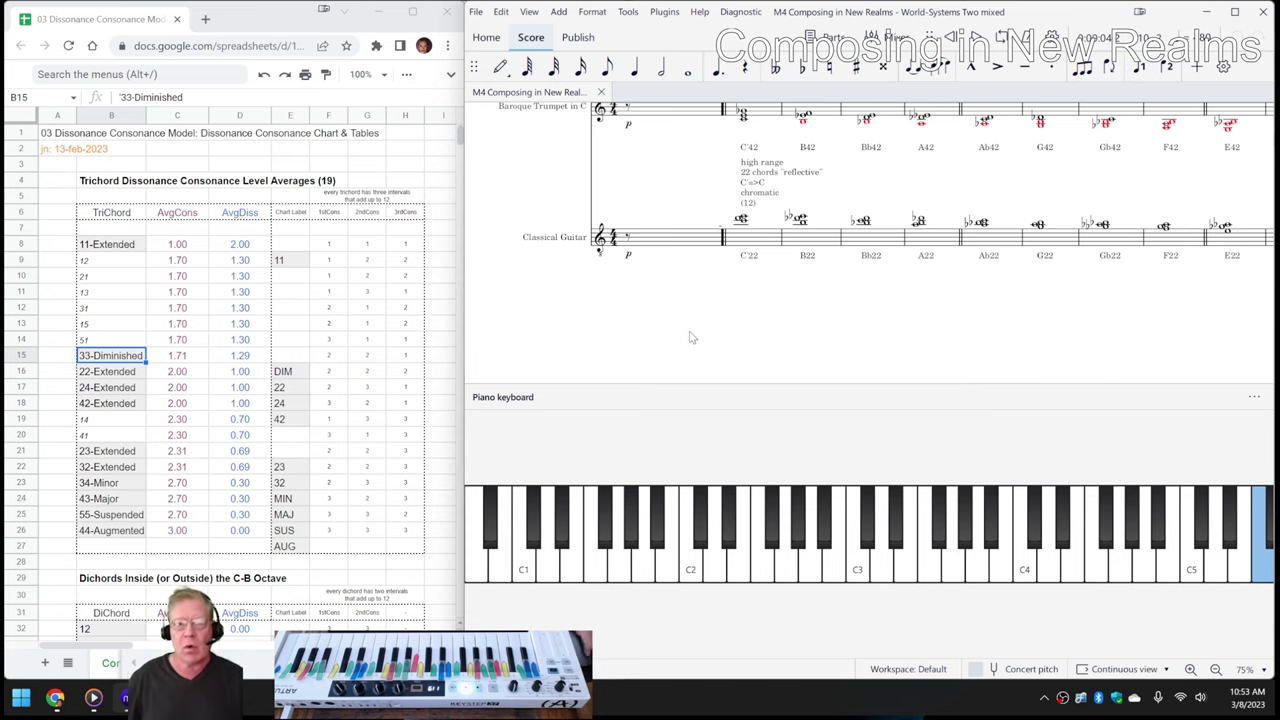
scroll(689, 337, "up", 1)
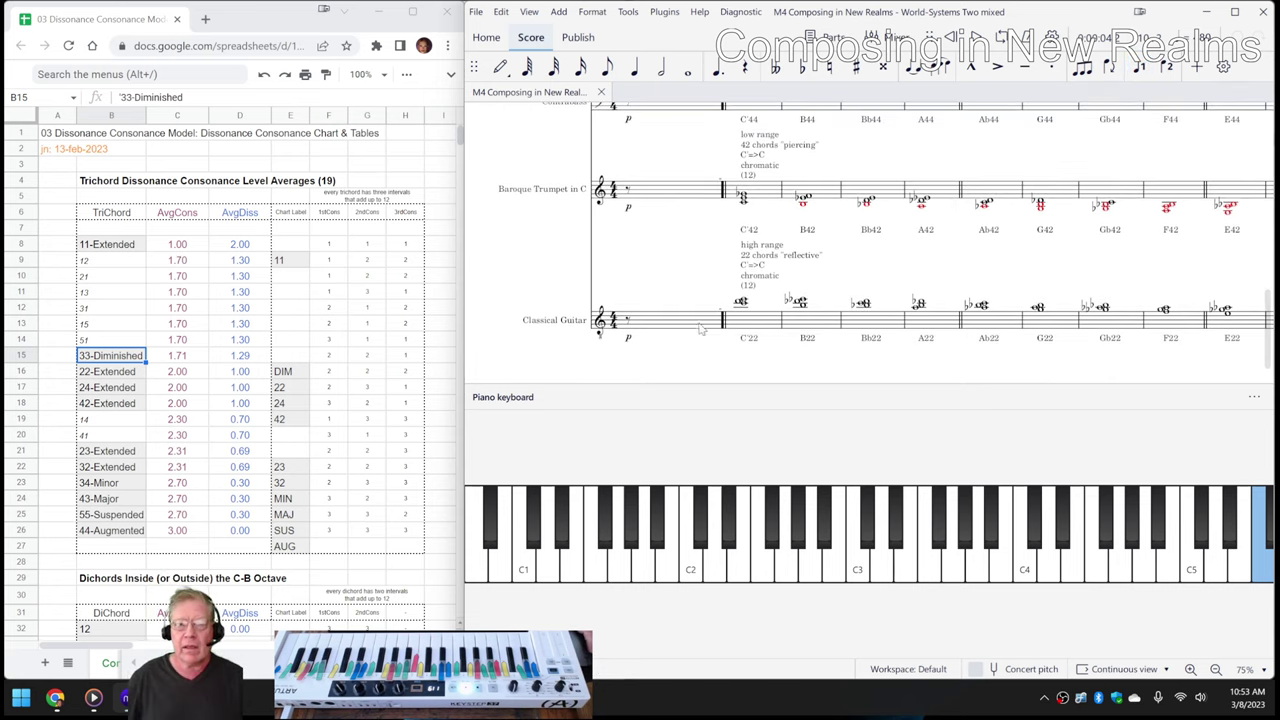
left_click(771, 203)
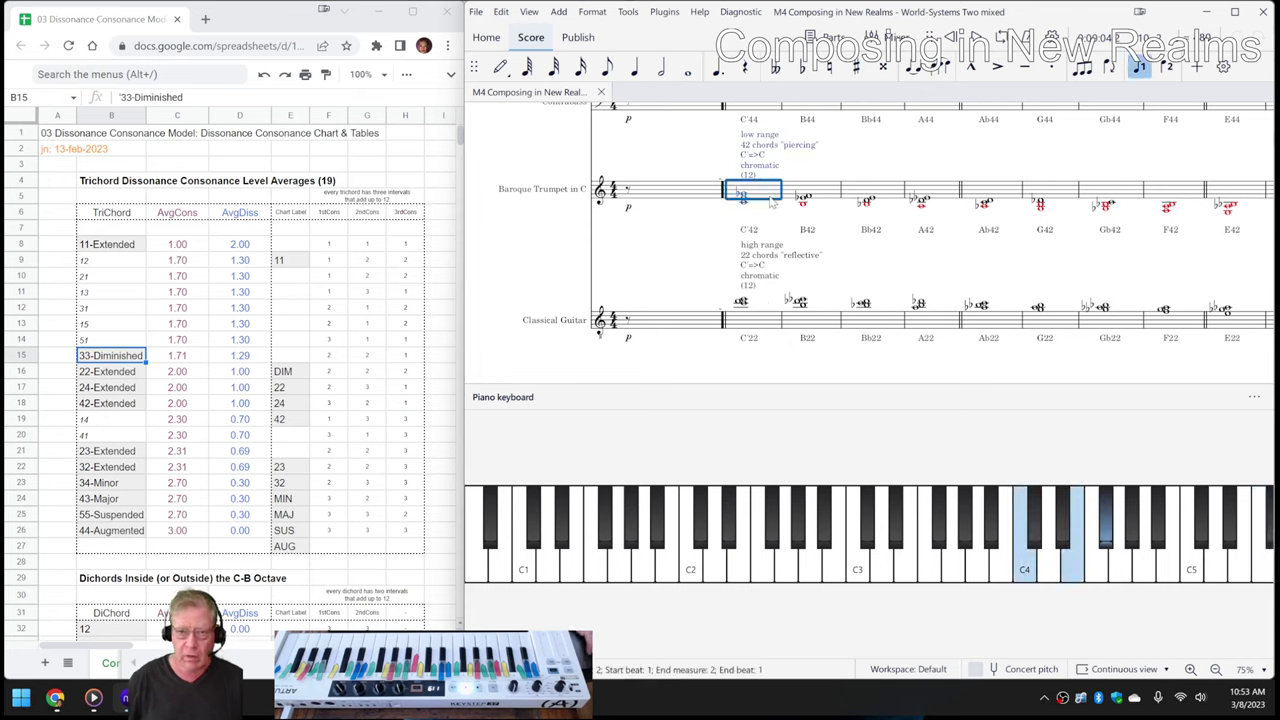
key("space")
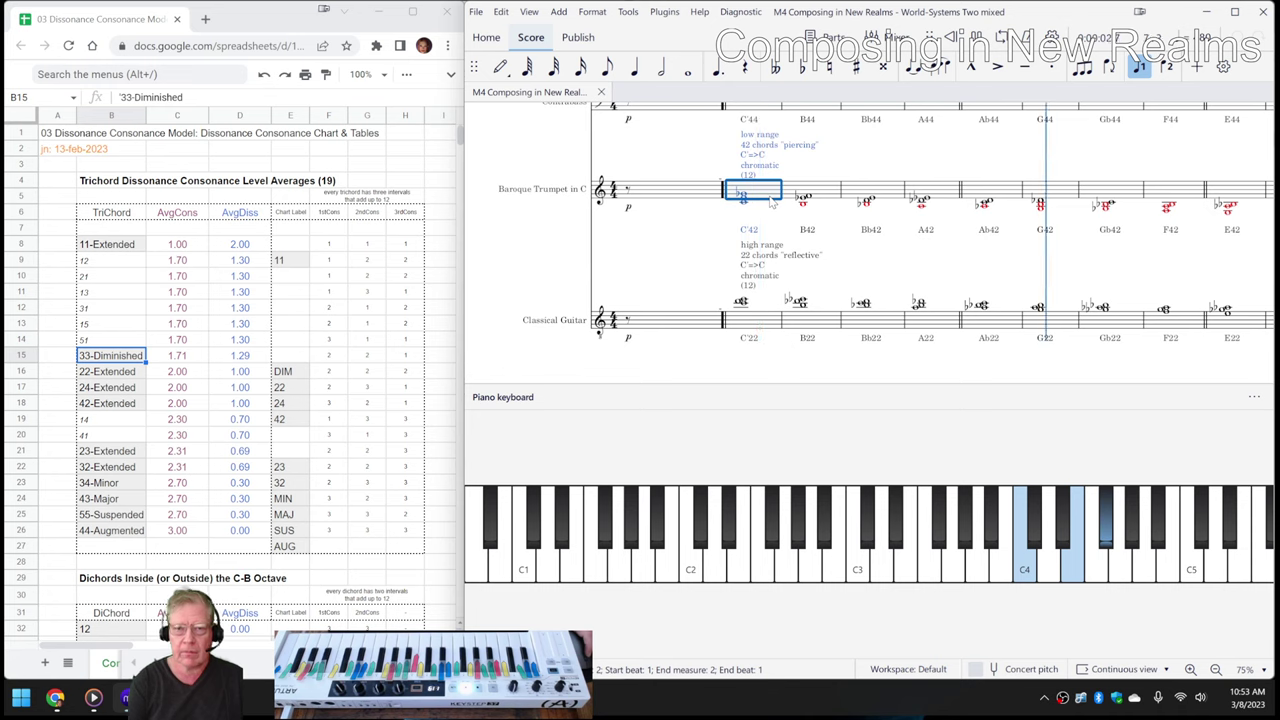
left_click(674, 167)
Step: Look over the staves, select the String Synthesizer's C'33 chord measure, play the score from it, stop playback and clear the selection
scroll(674, 167, "up", 3)
scroll(674, 167, "up", 5)
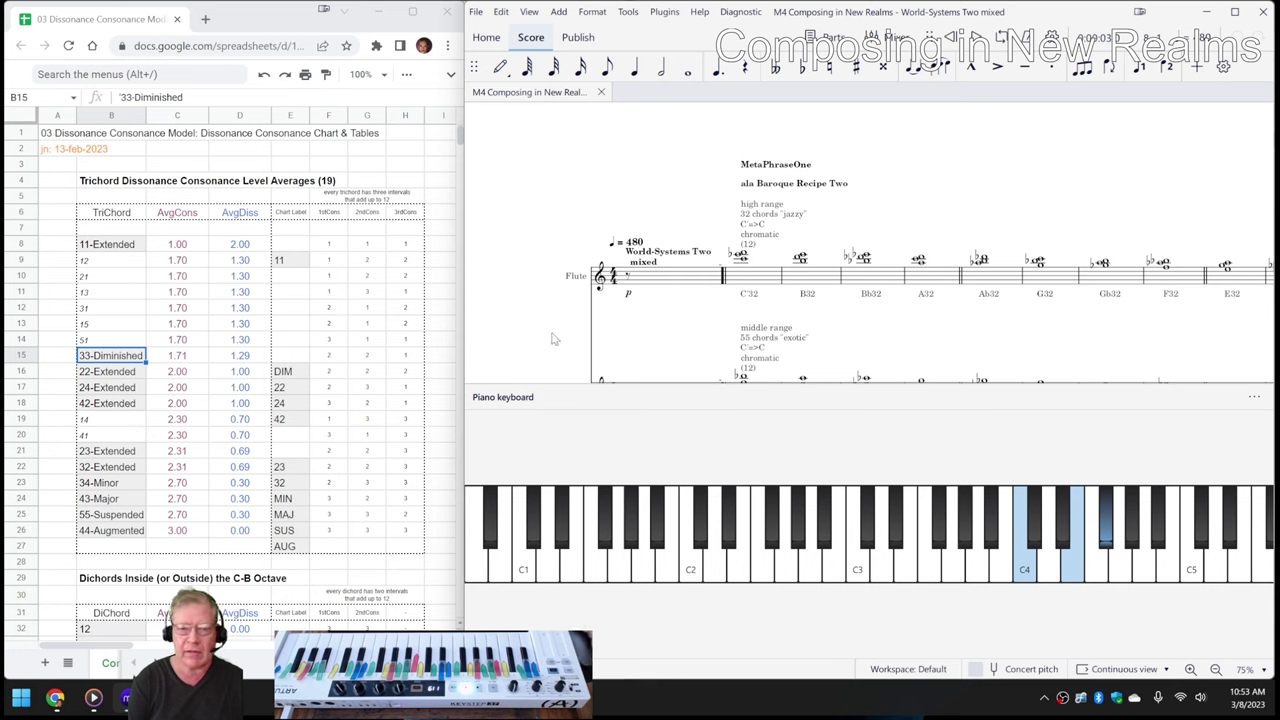
scroll(551, 337, "down", 6)
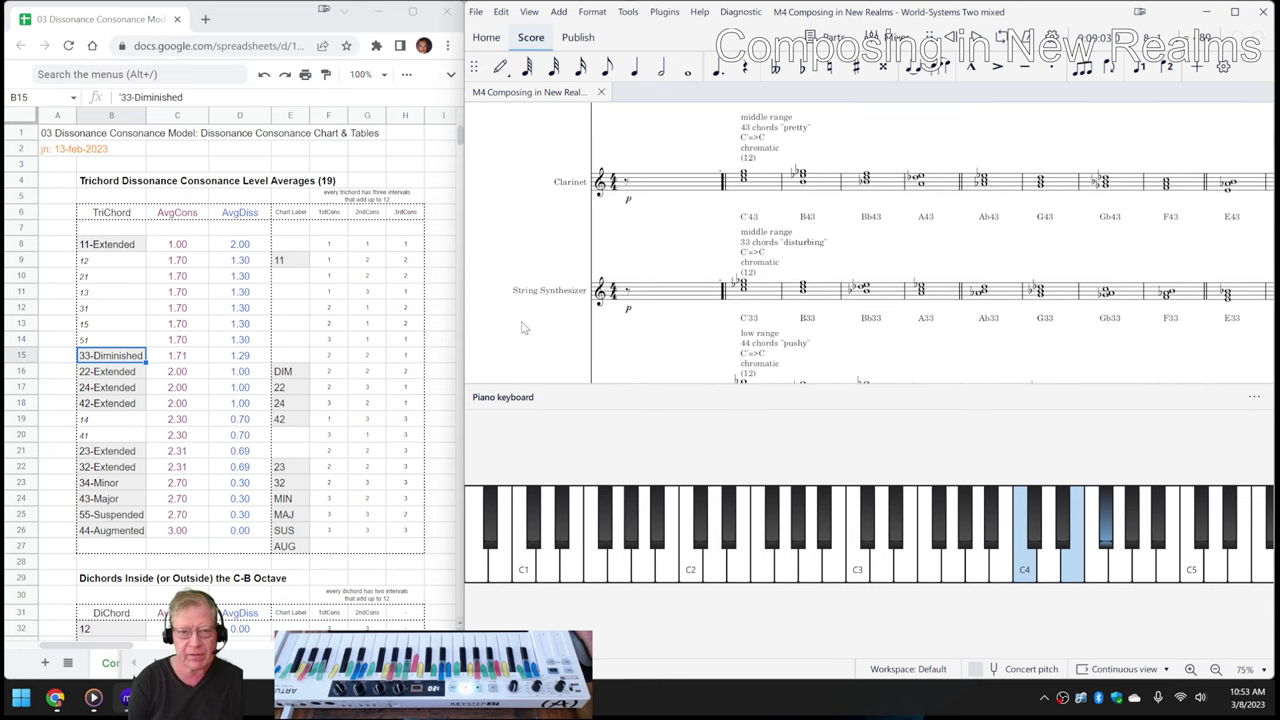
scroll(523, 335, "down", 5)
scroll(525, 342, "up", 5)
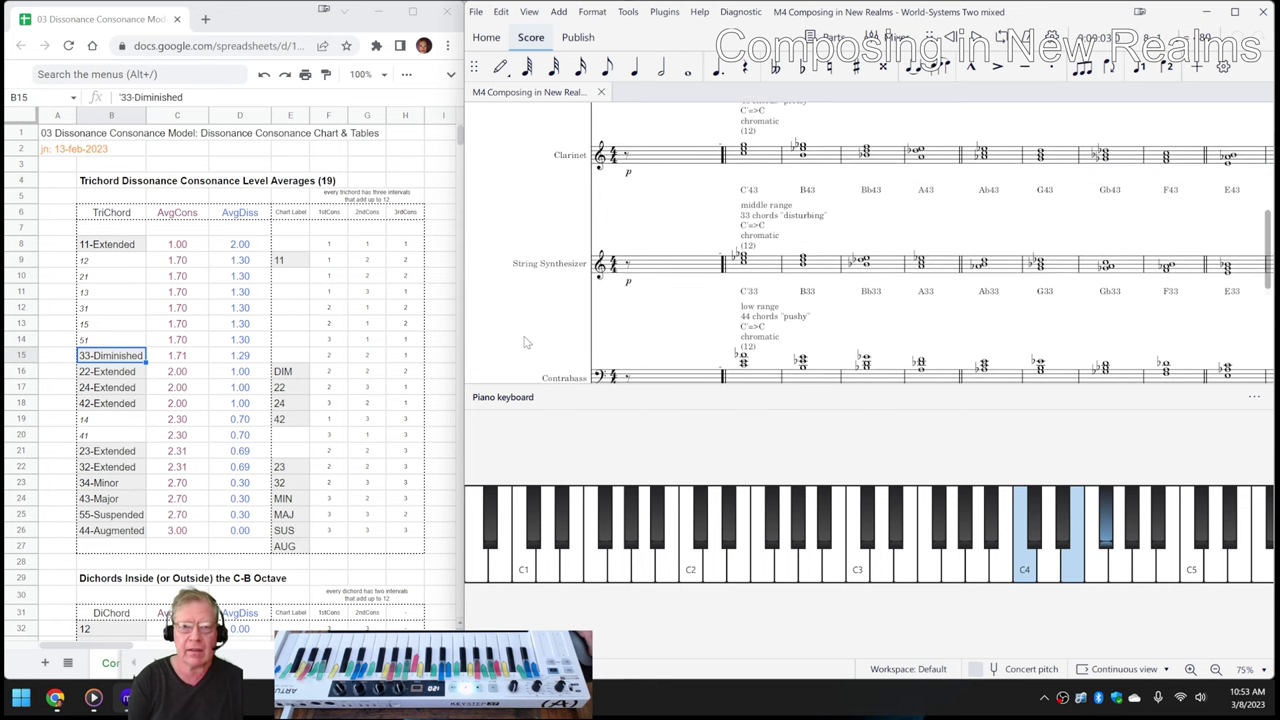
scroll(527, 343, "up", 1)
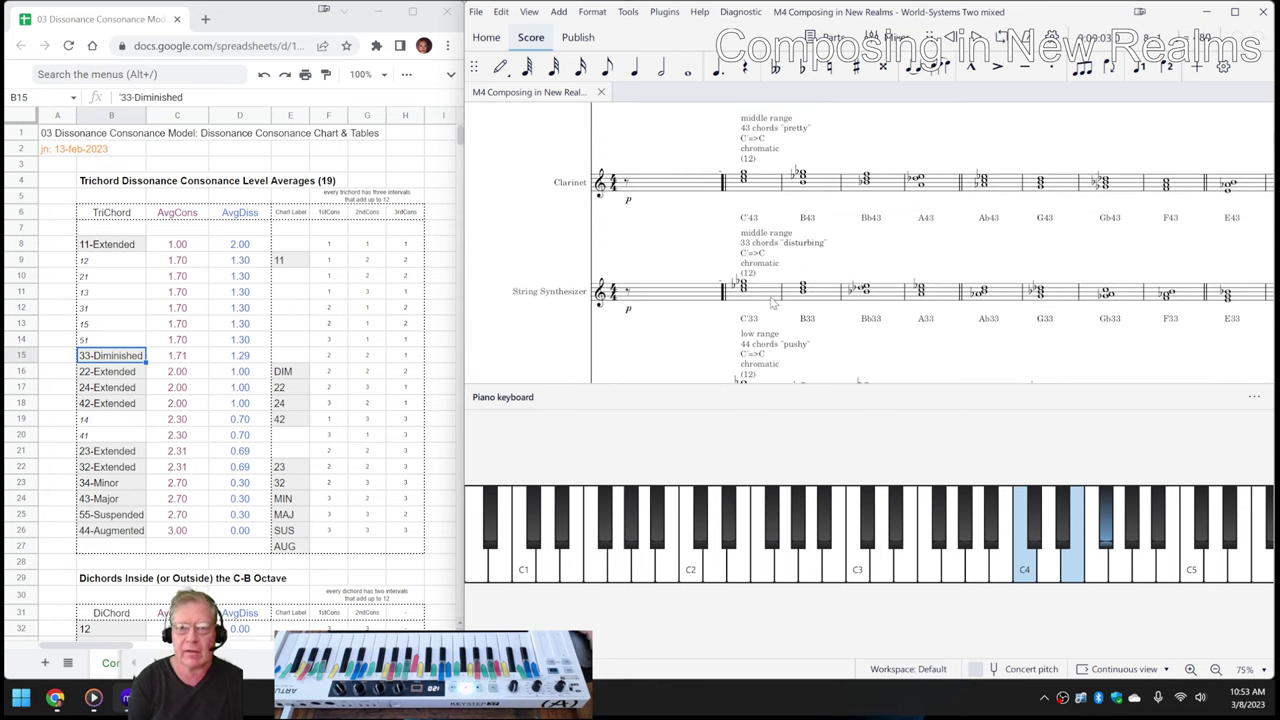
left_click(772, 300)
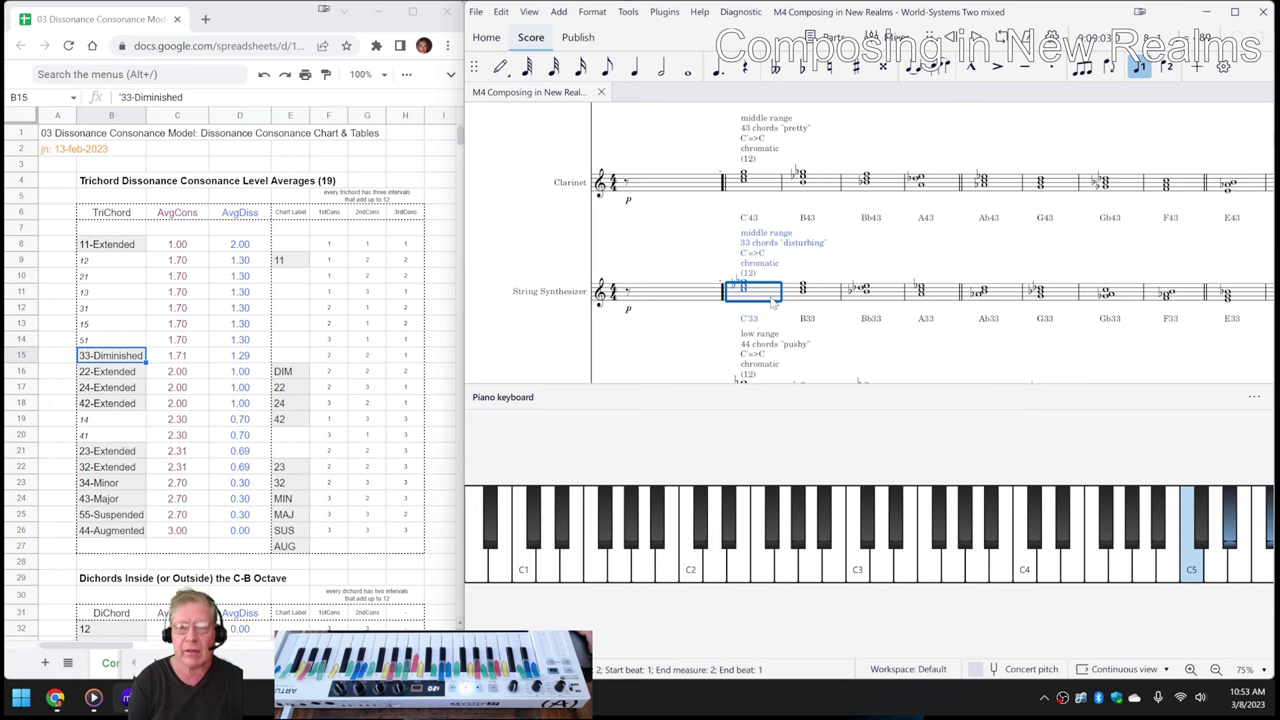
key("space")
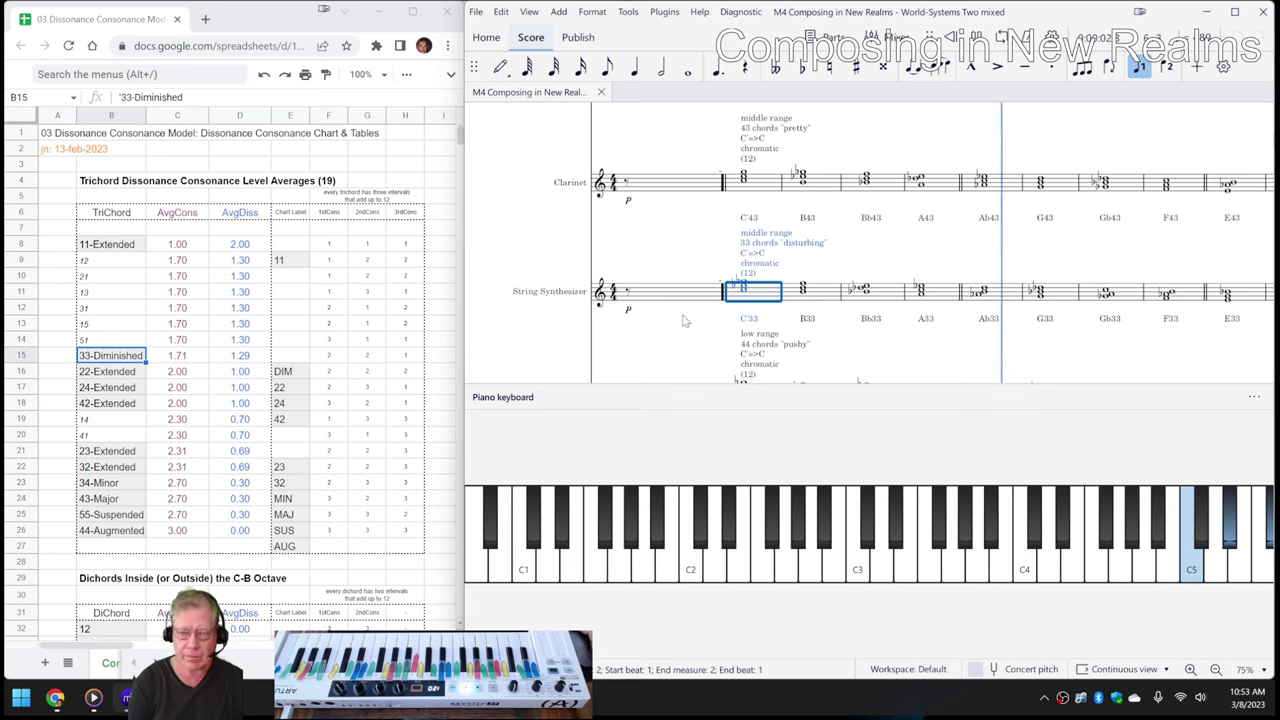
key("space")
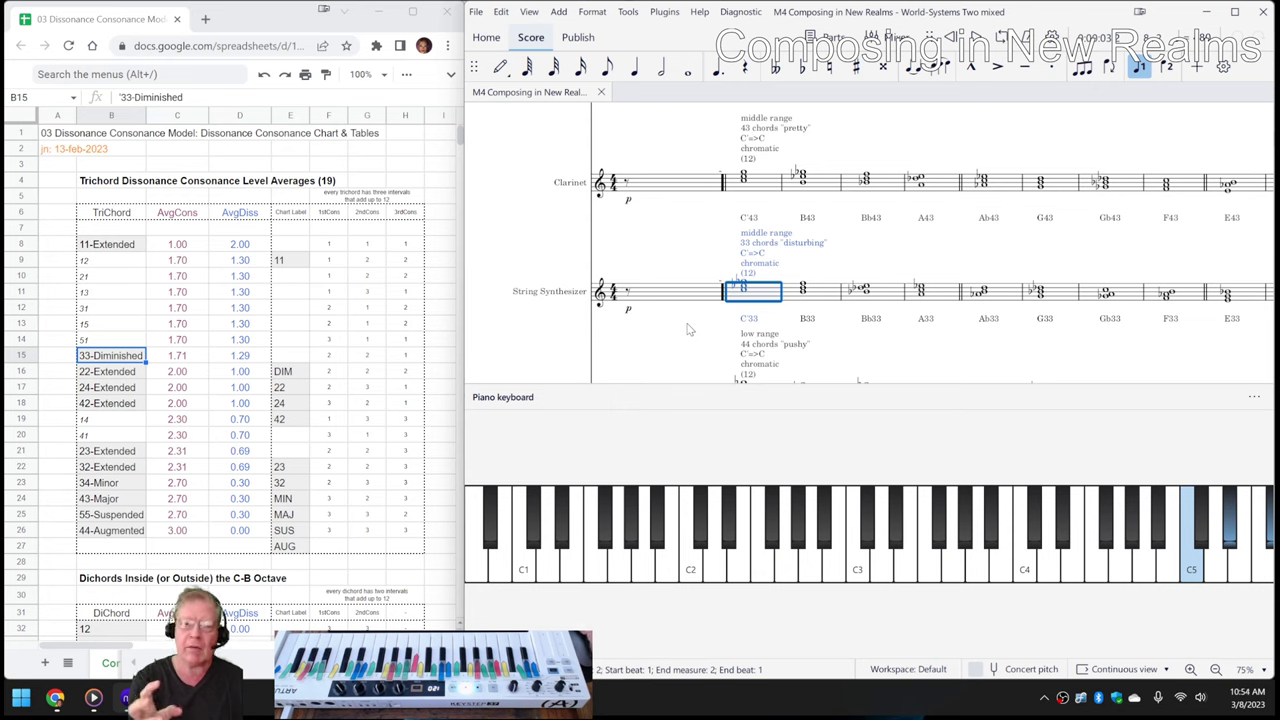
key("Escape")
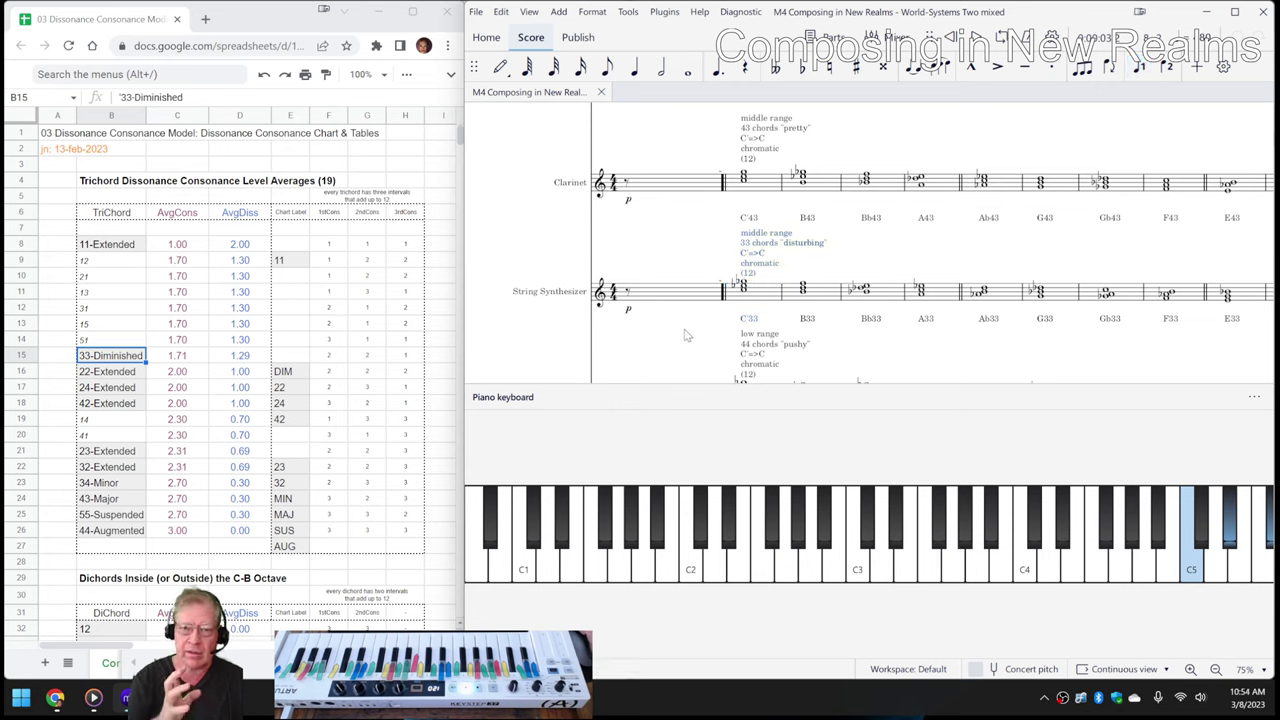
Step: Bring up the group music exercise video in Media Player, and return to the World-Systems Two score
scroll(706, 318, "up", 5)
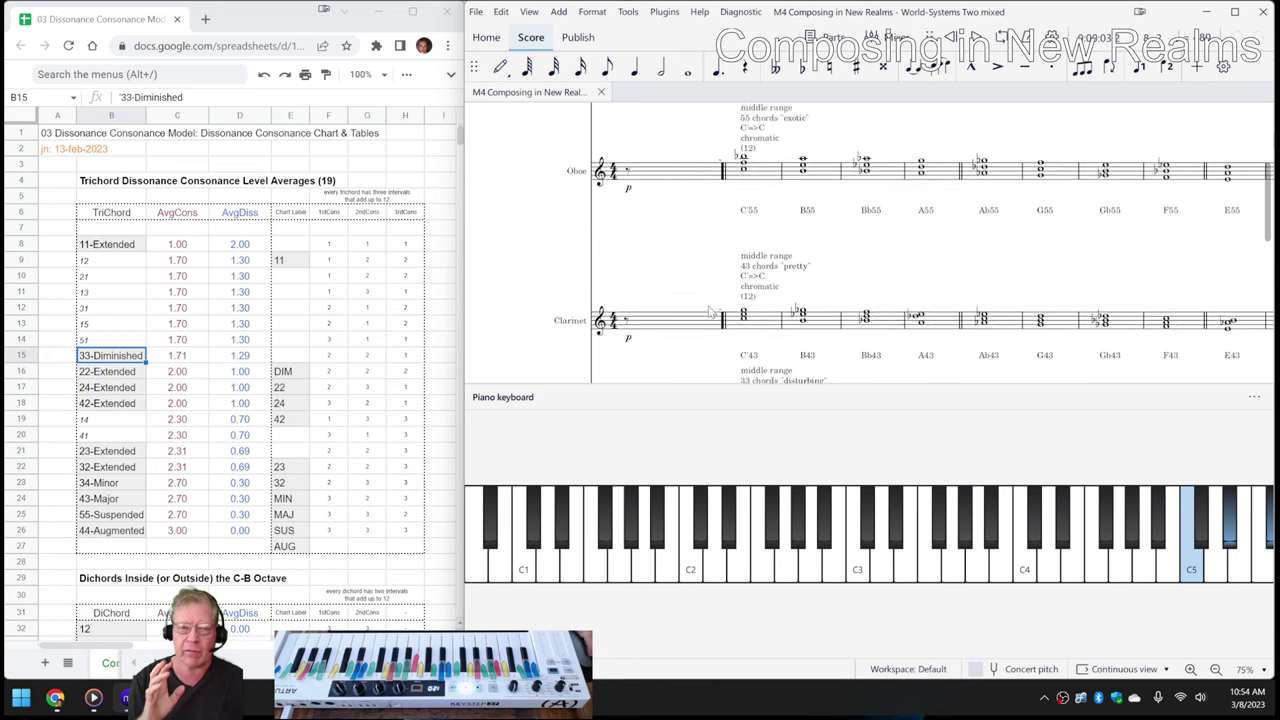
left_click(91, 700)
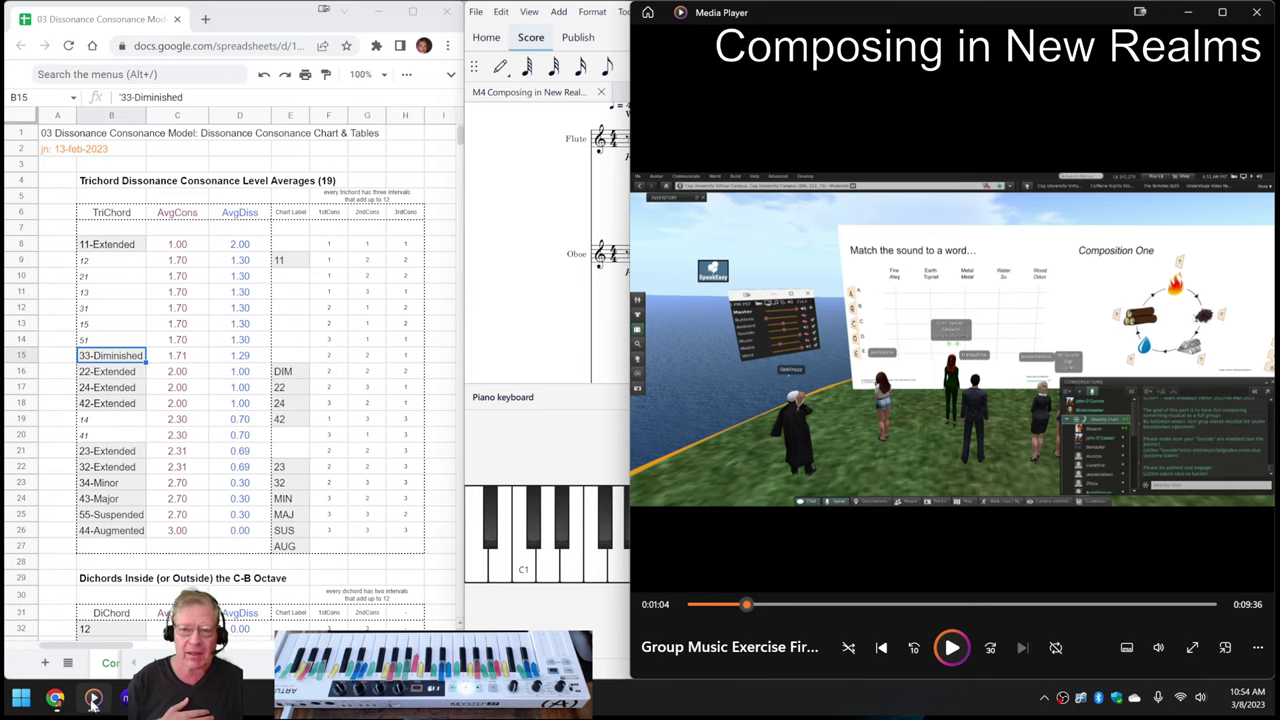
left_click(93, 700)
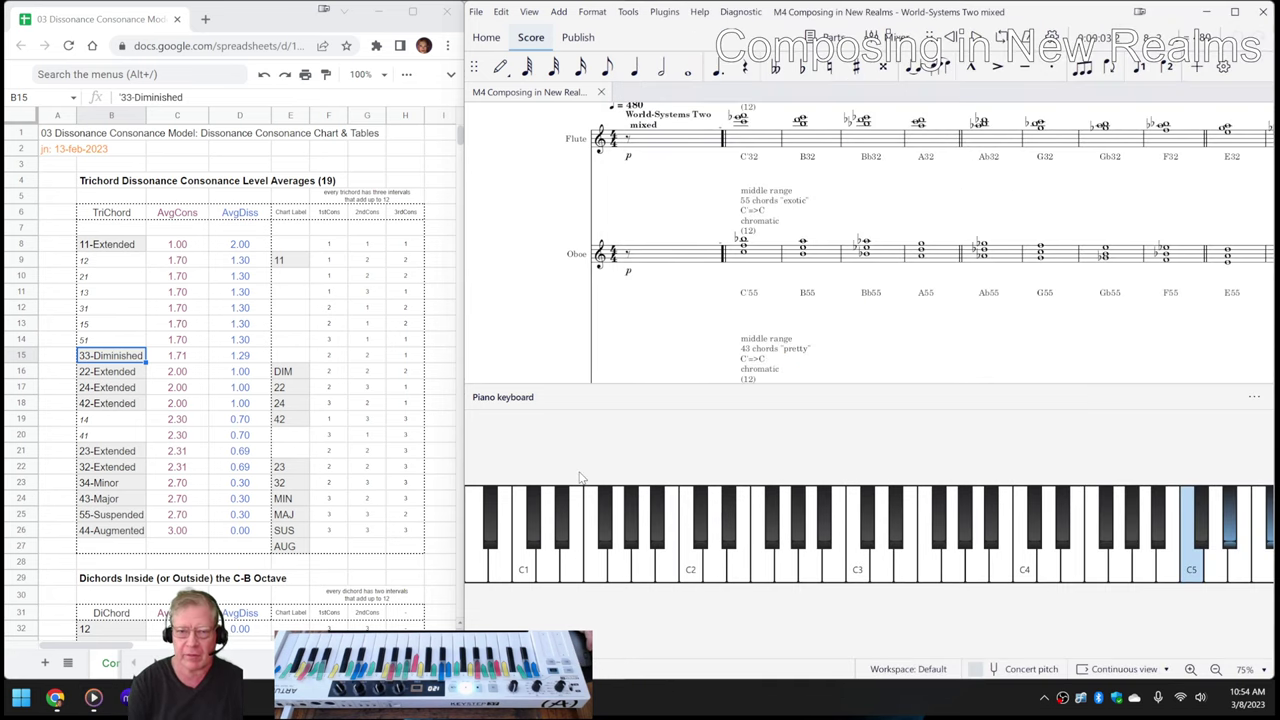
Step: Hide the piano keyboard and show the score from the Flute staff down
key("p")
scroll(545, 479, "up", 3)
scroll(545, 479, "down", 3)
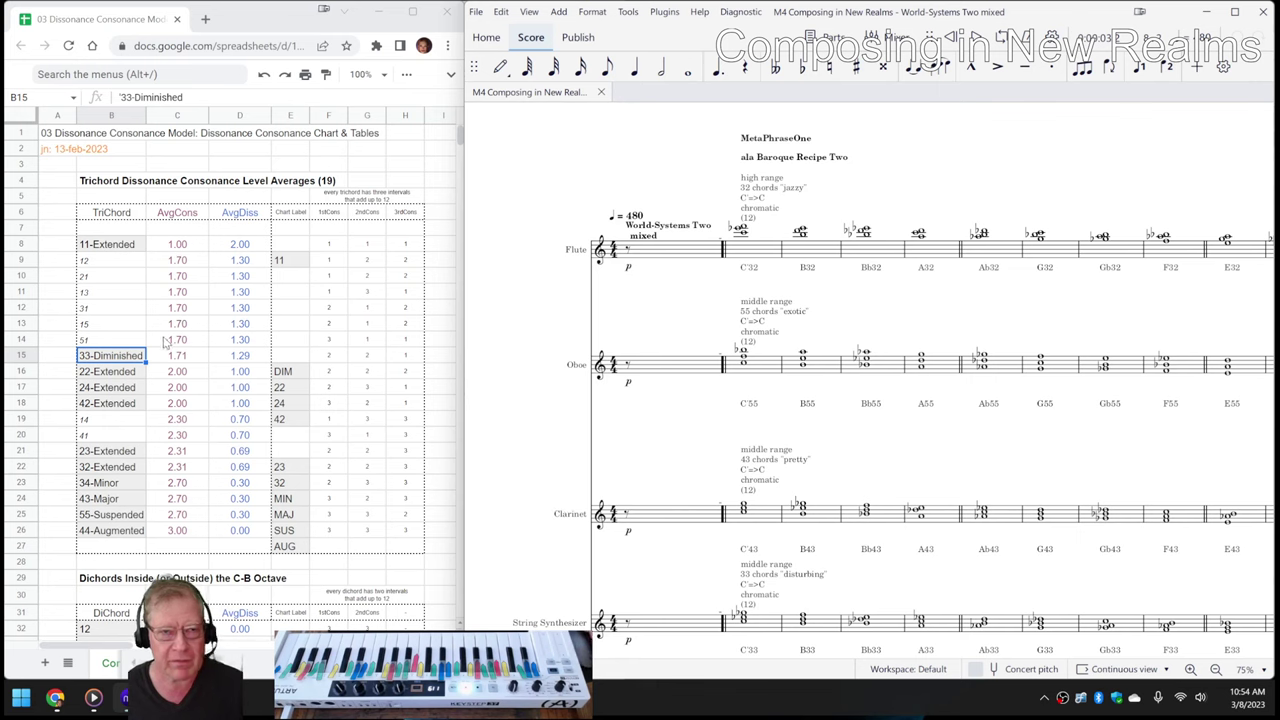
Step: Switch to the window with the World-Systems Three mixed score
left_click(252, 22)
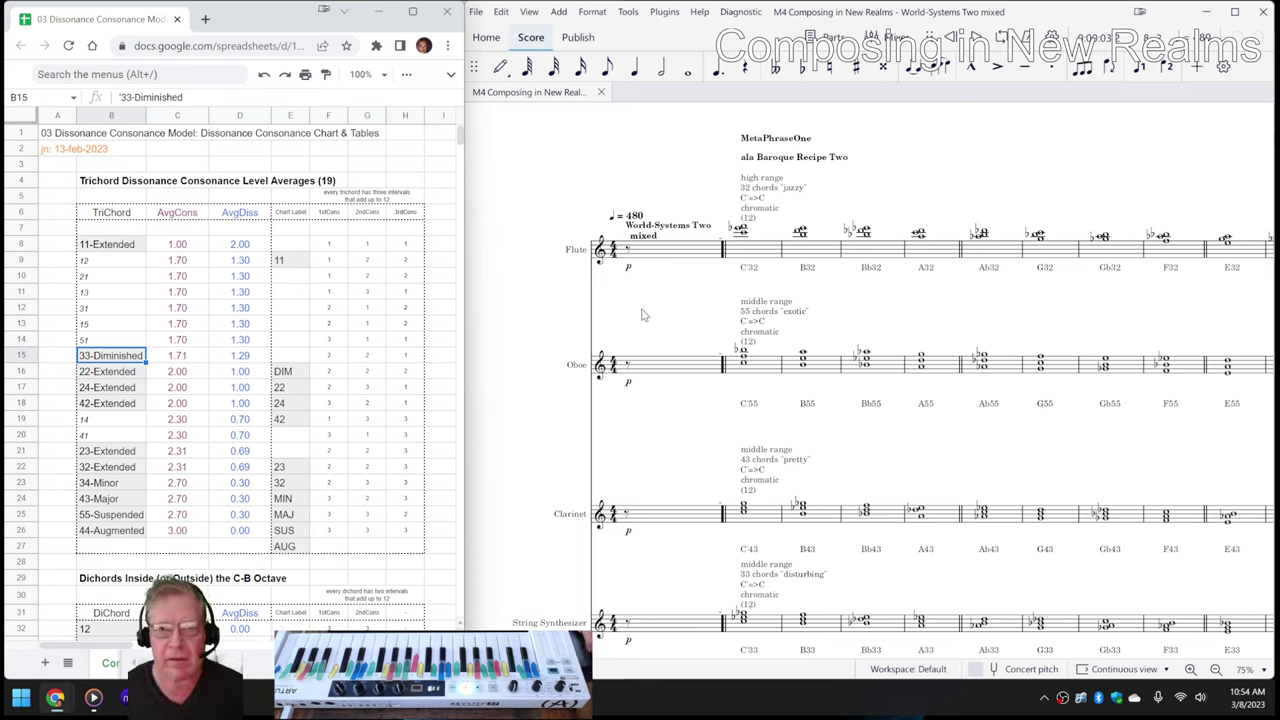
mouse_move(125, 697)
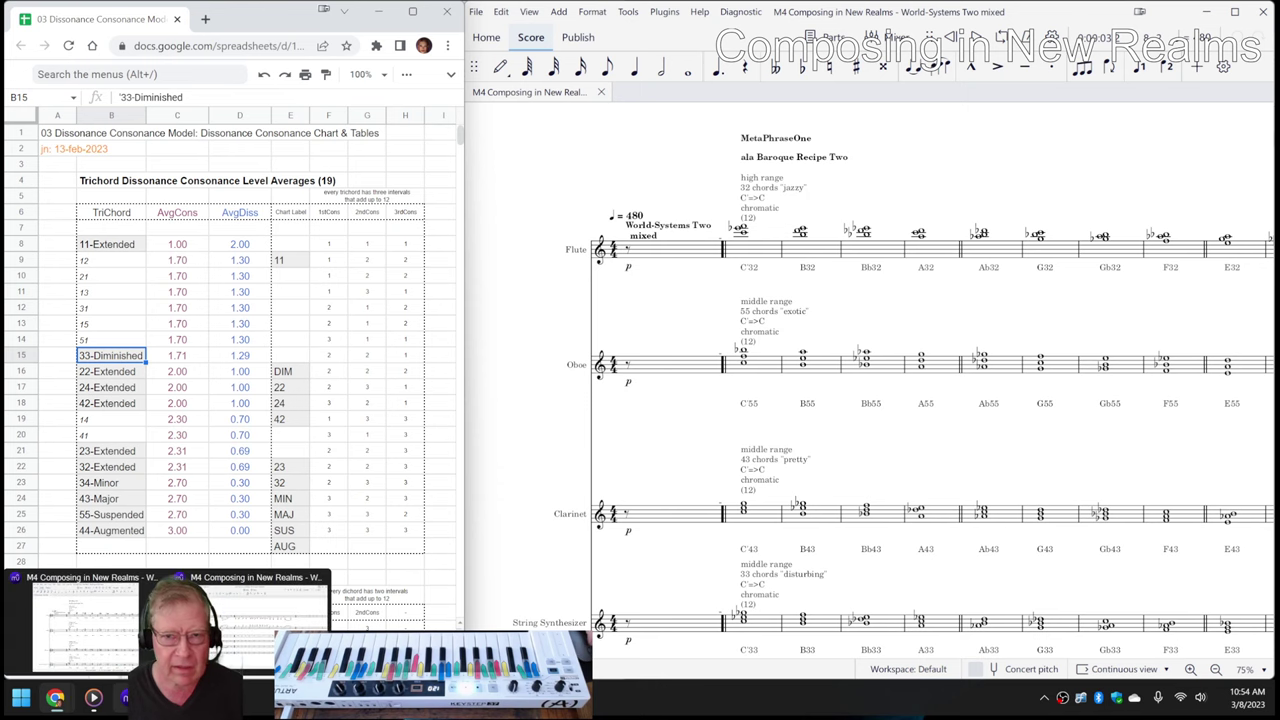
left_click(243, 628)
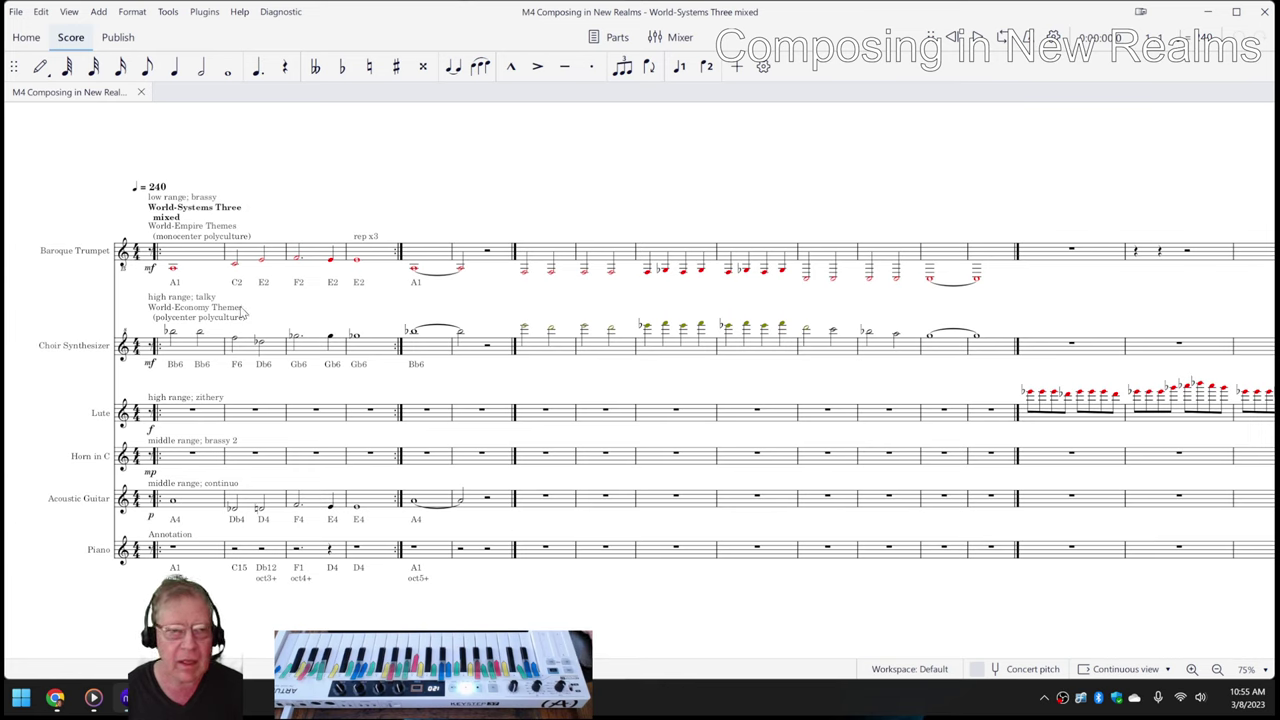
Step: Open the Baroque Trumpet's World-Empire Themes (monocenter polyculture) text for editing, and leave it without changing anything
left_click(201, 228)
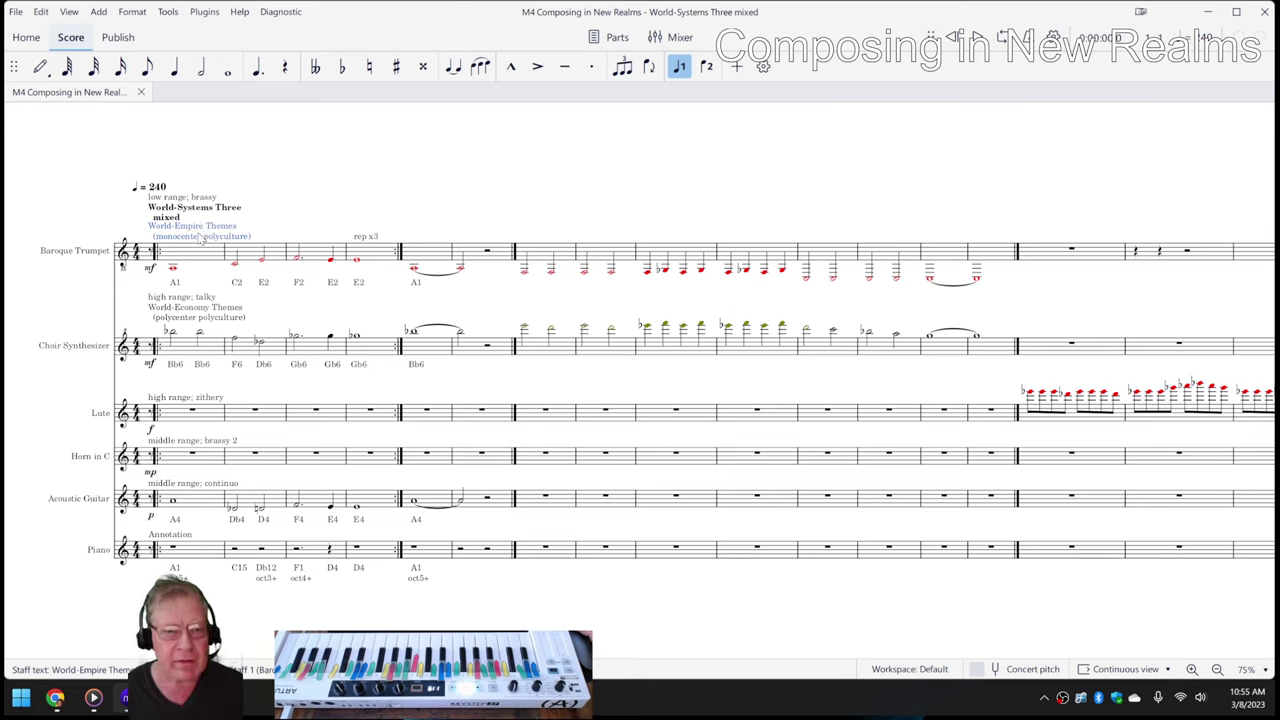
double_click(200, 238)
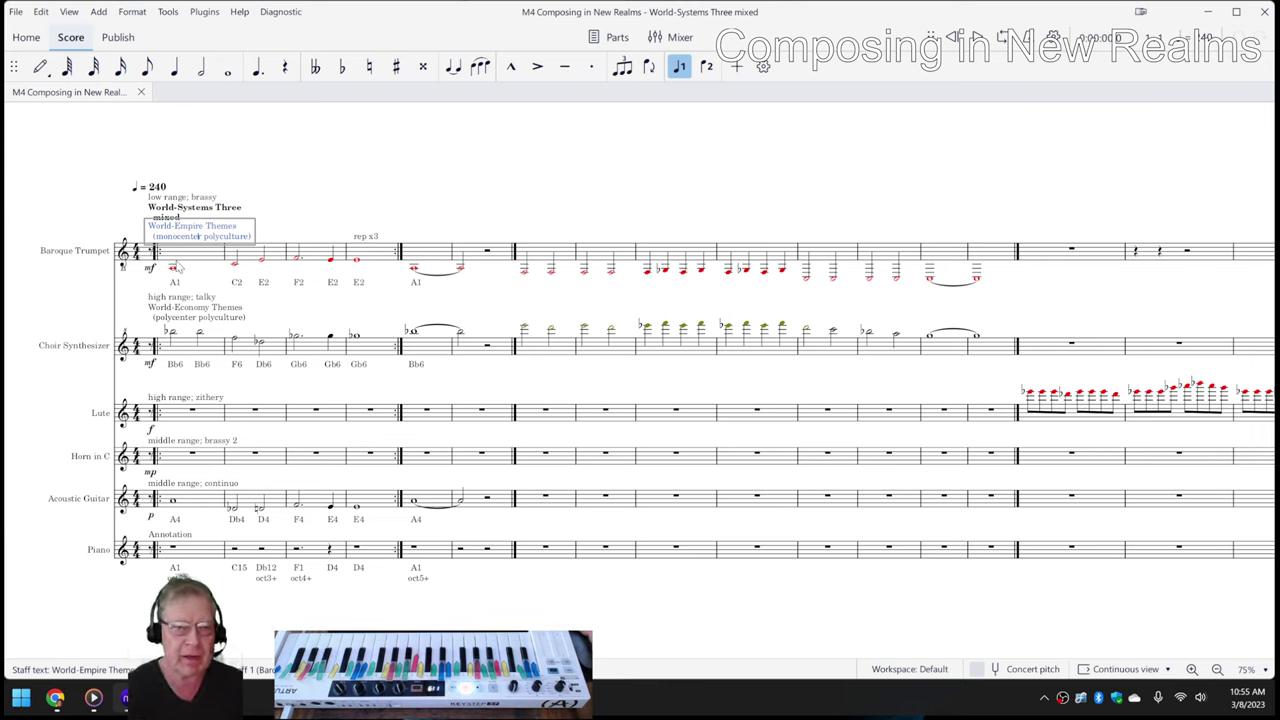
key("Escape")
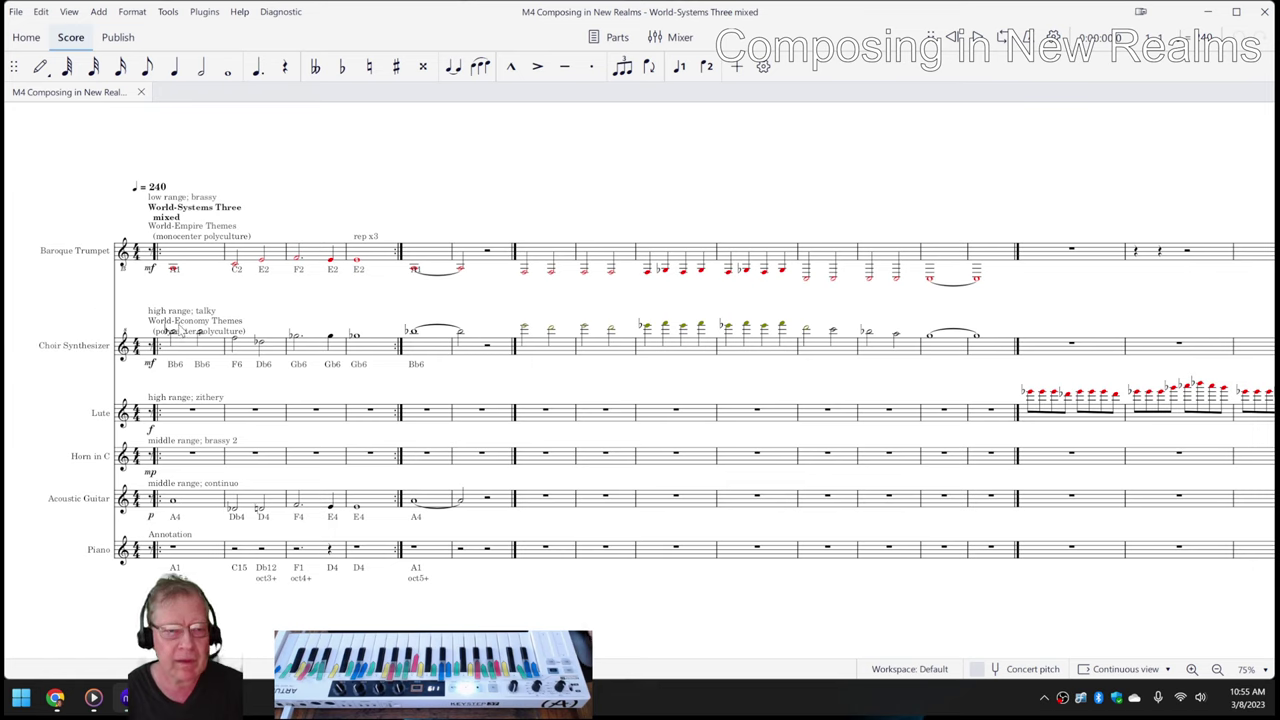
Step: Highlight the Choir Synthesizer's World-Economy Themes (polycenter polyculture) text, and the Baroque Trumpet's World-Empire Themes text for comparison
left_click(181, 326)
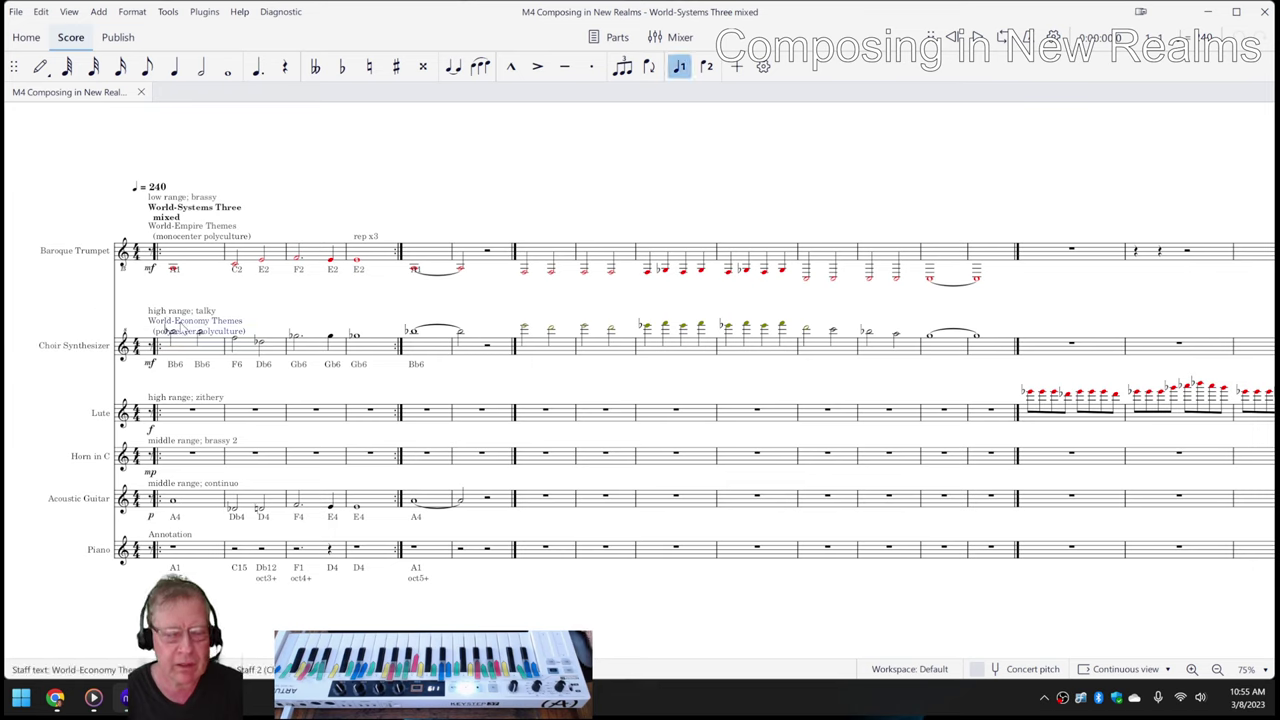
left_click(86, 317)
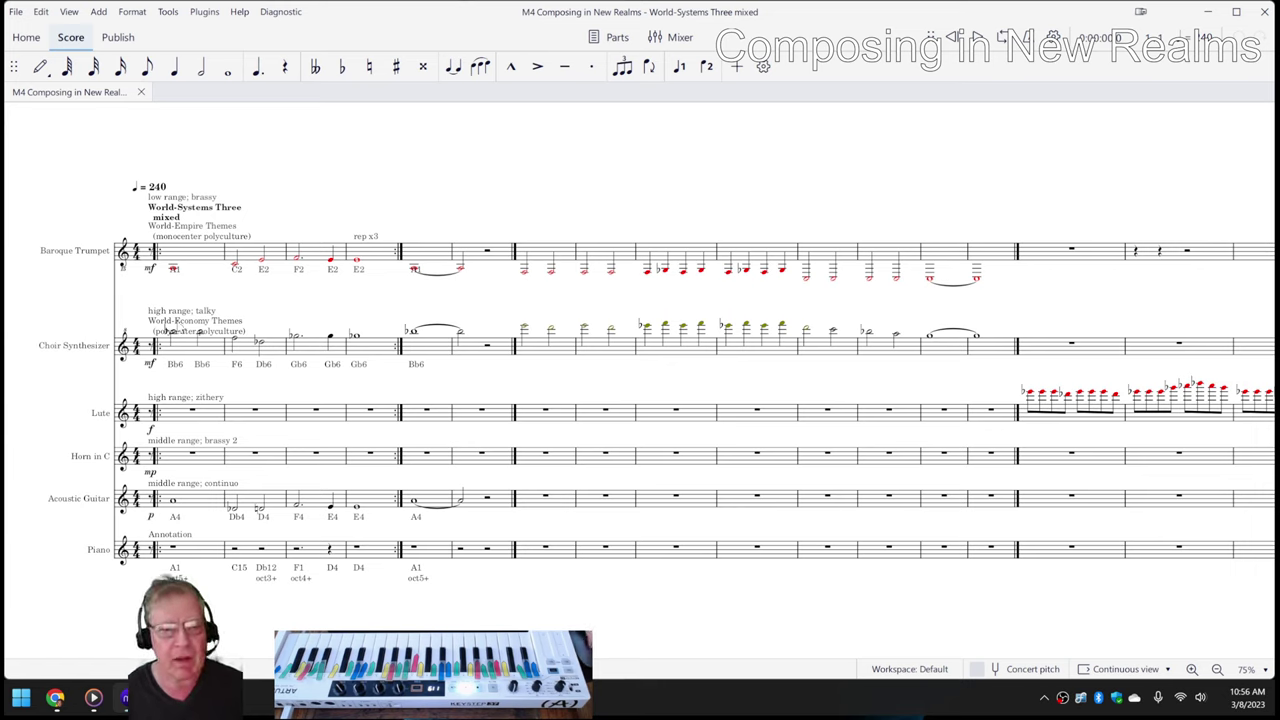
left_click(238, 332)
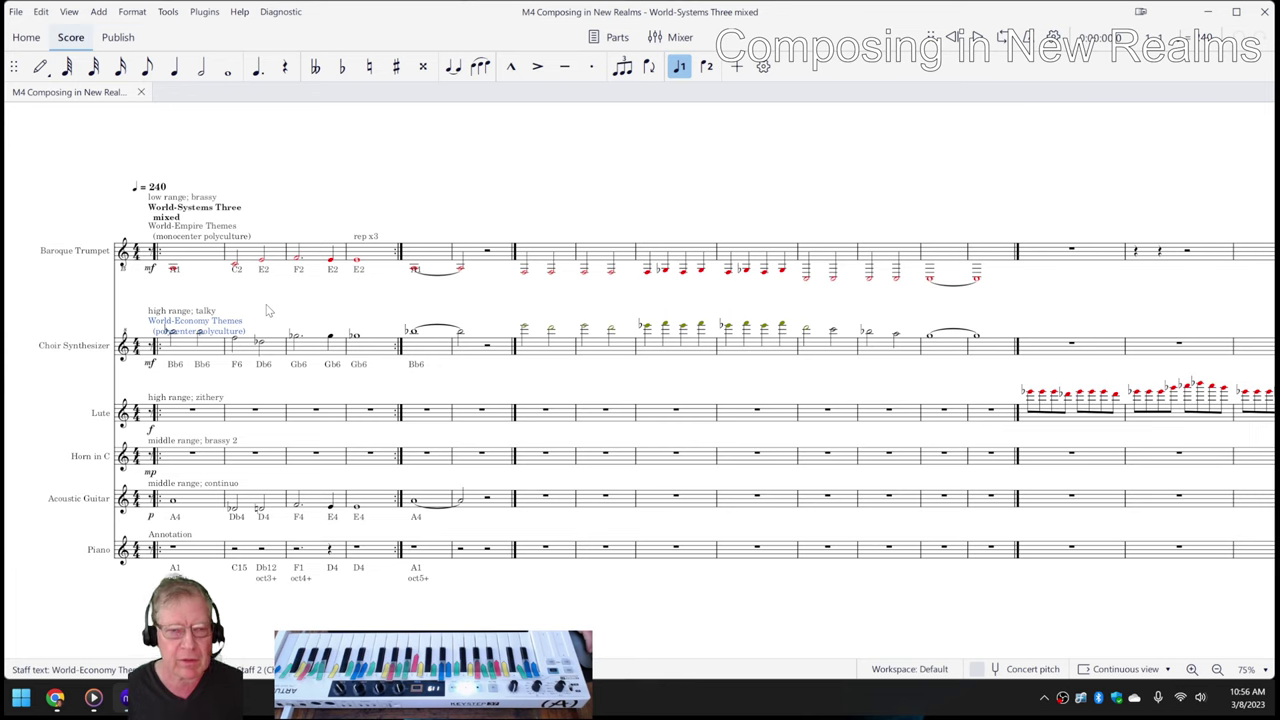
key("Escape")
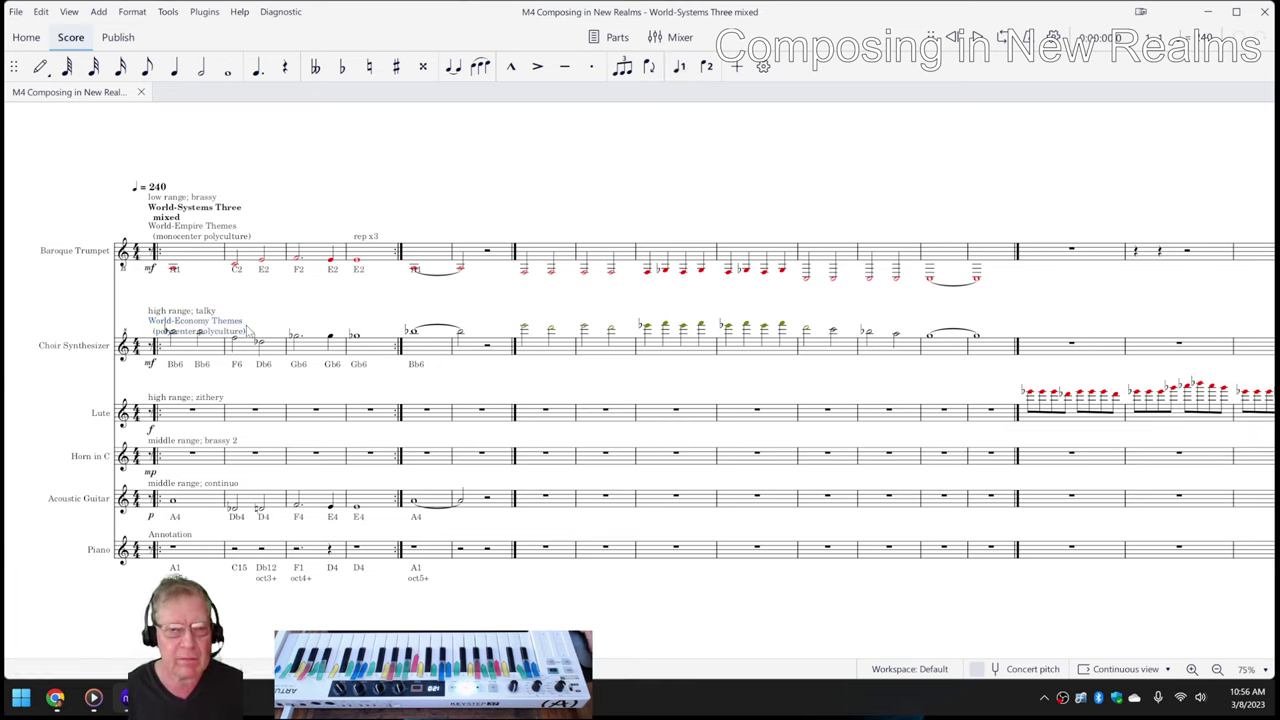
left_click(184, 338)
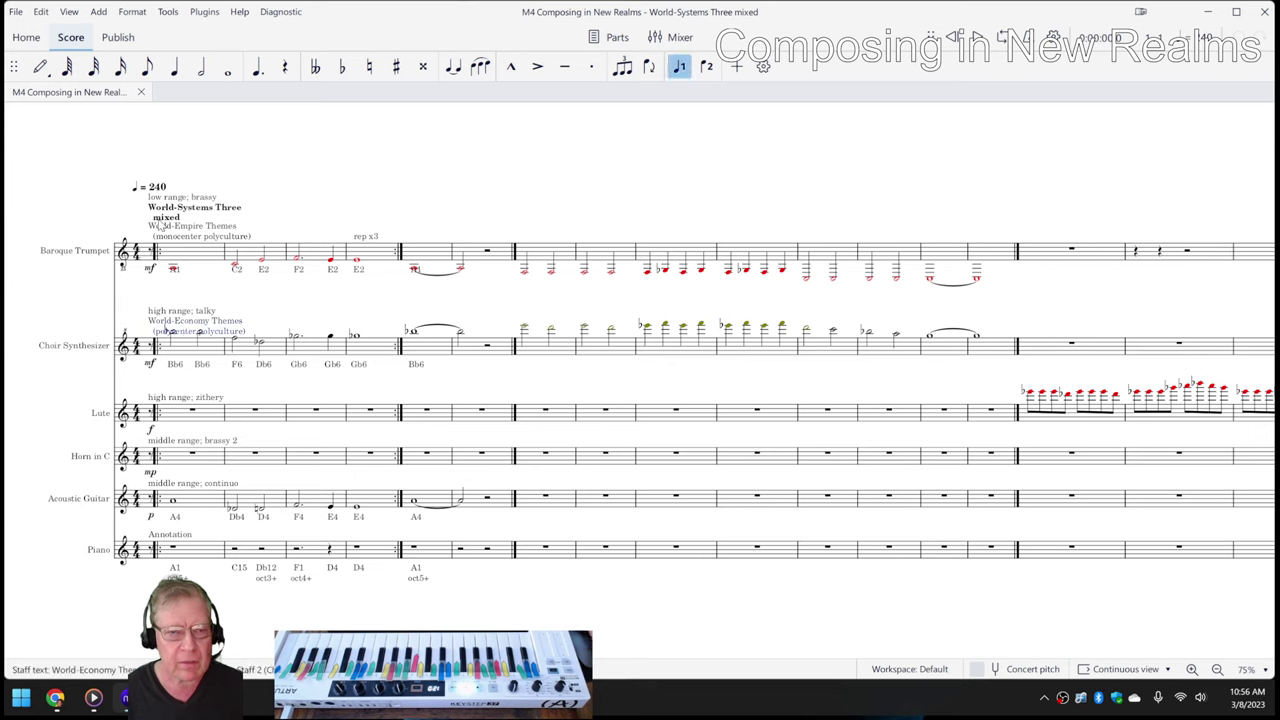
left_click(181, 241)
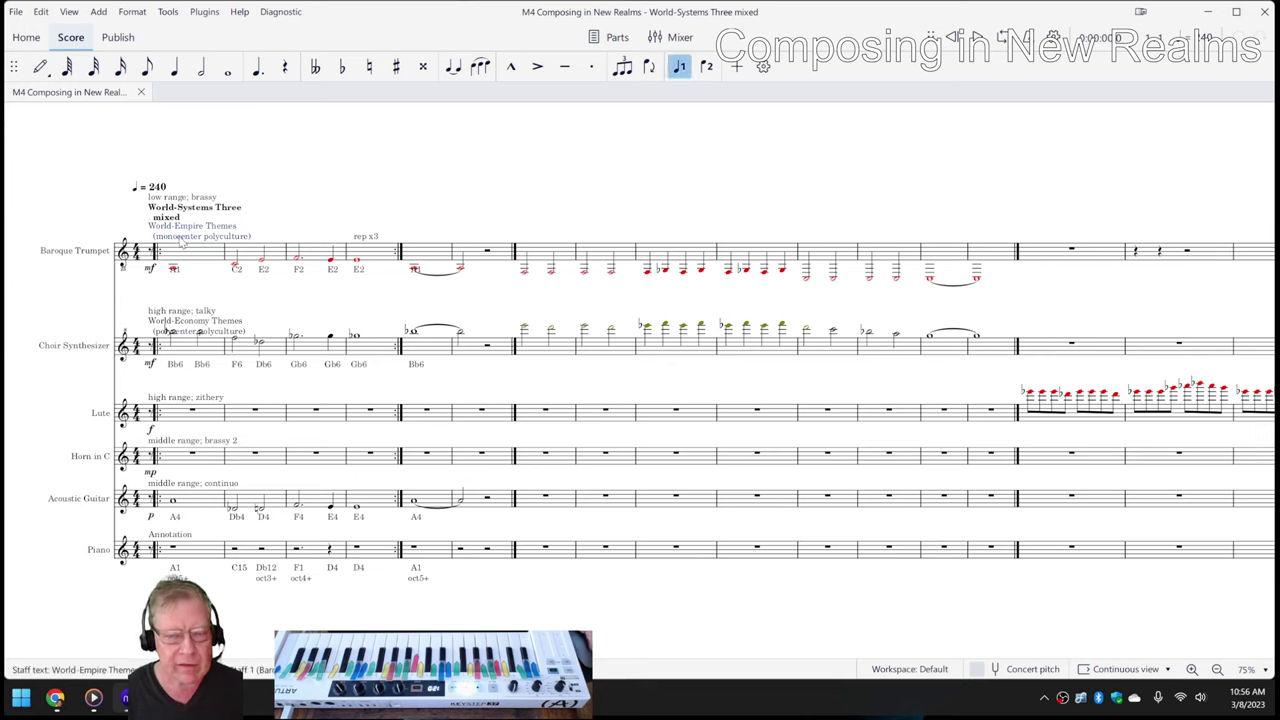
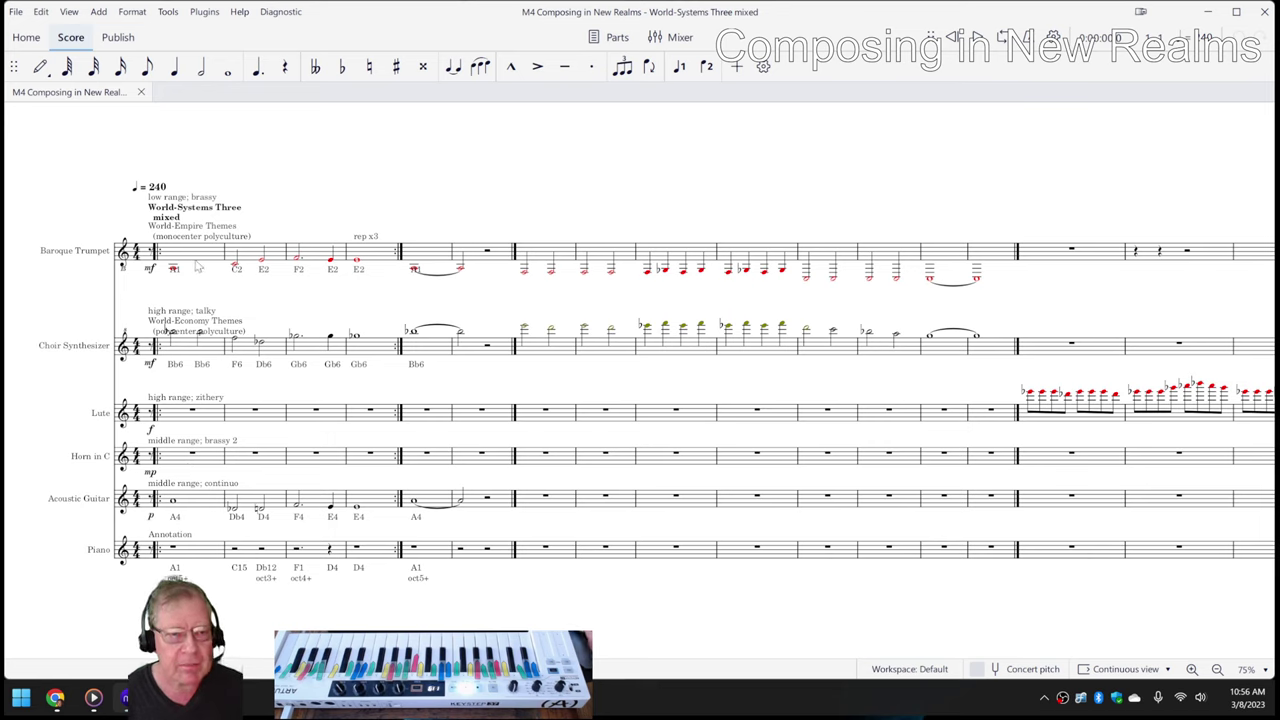
Step: Select the Choir Synthesizer's opening measure, clear the selection, and play the World-Systems Three score from the start
left_click(198, 266)
left_click(181, 354)
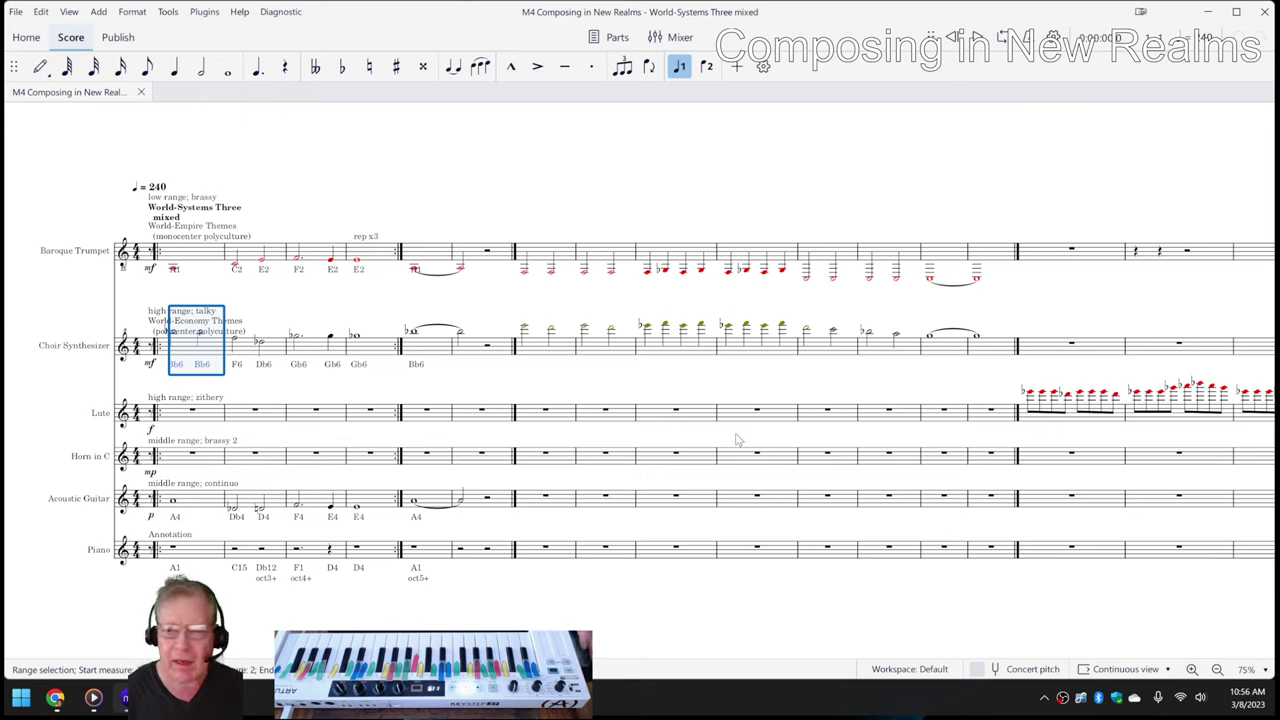
key("Escape")
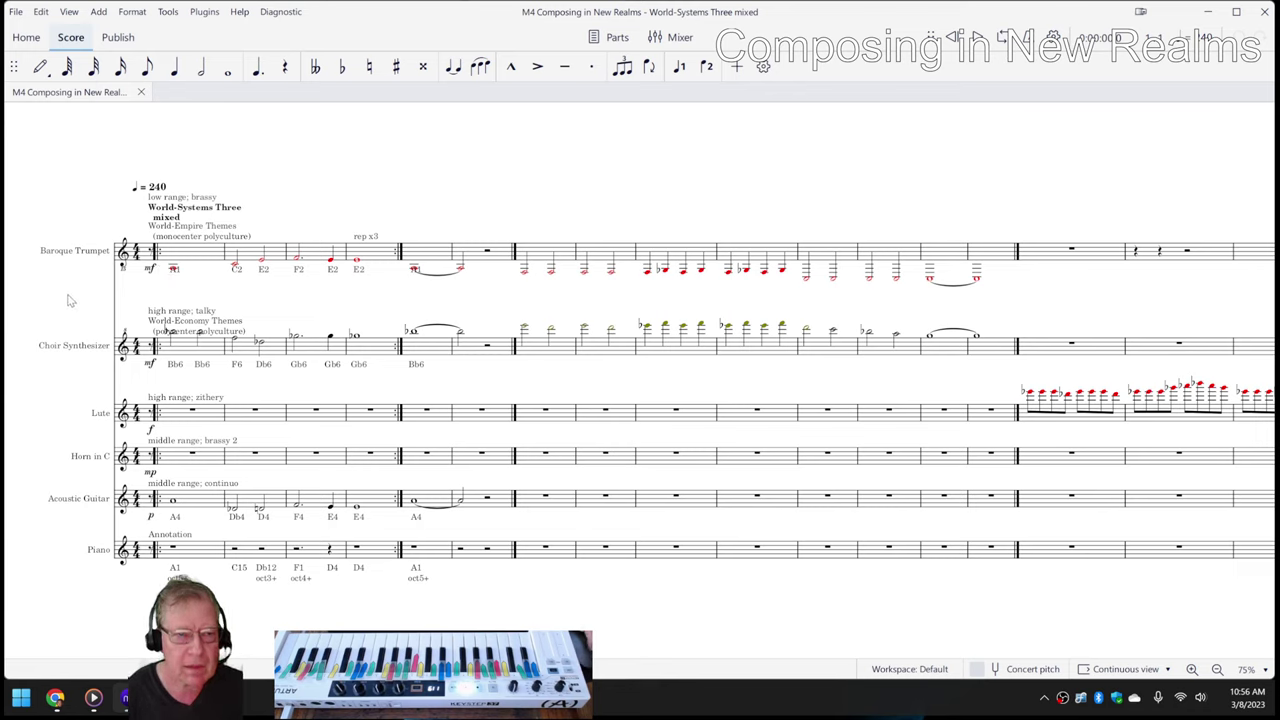
key("space")
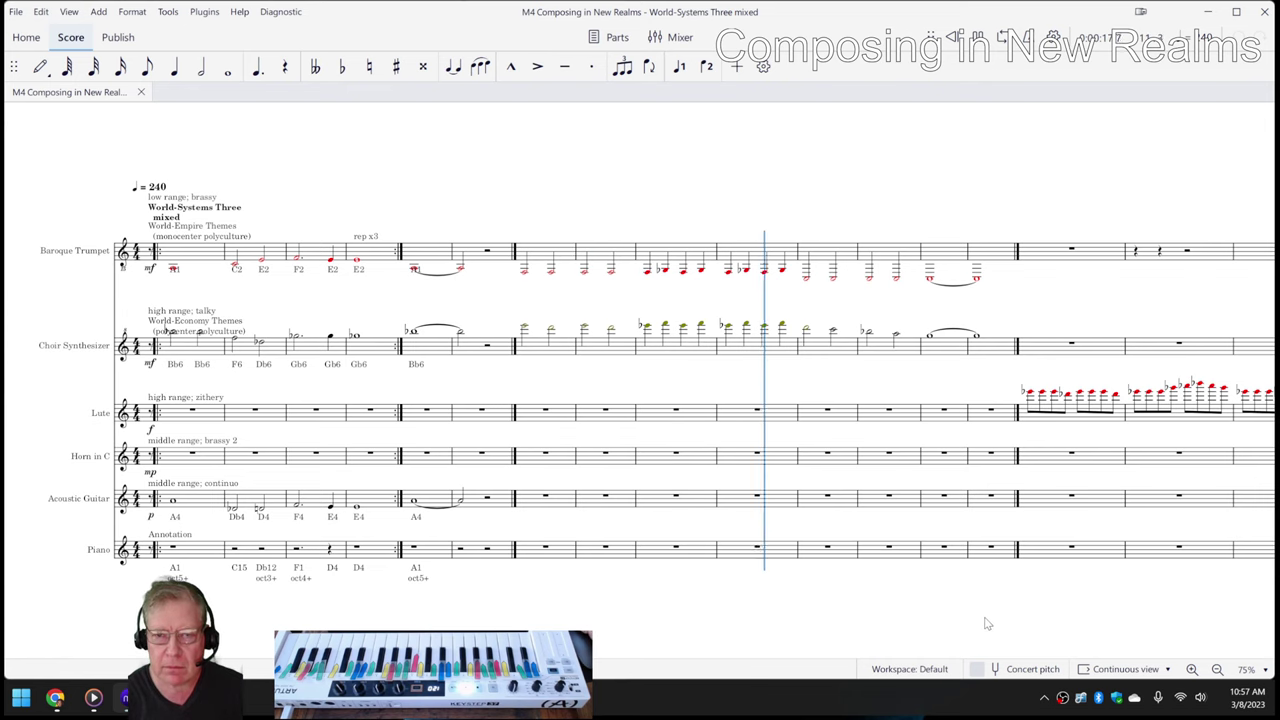
Step: Follow the playback of the World-Systems Three score through to its final measures, across all six instrument staves
left_click_drag(988, 620, 137, 557)
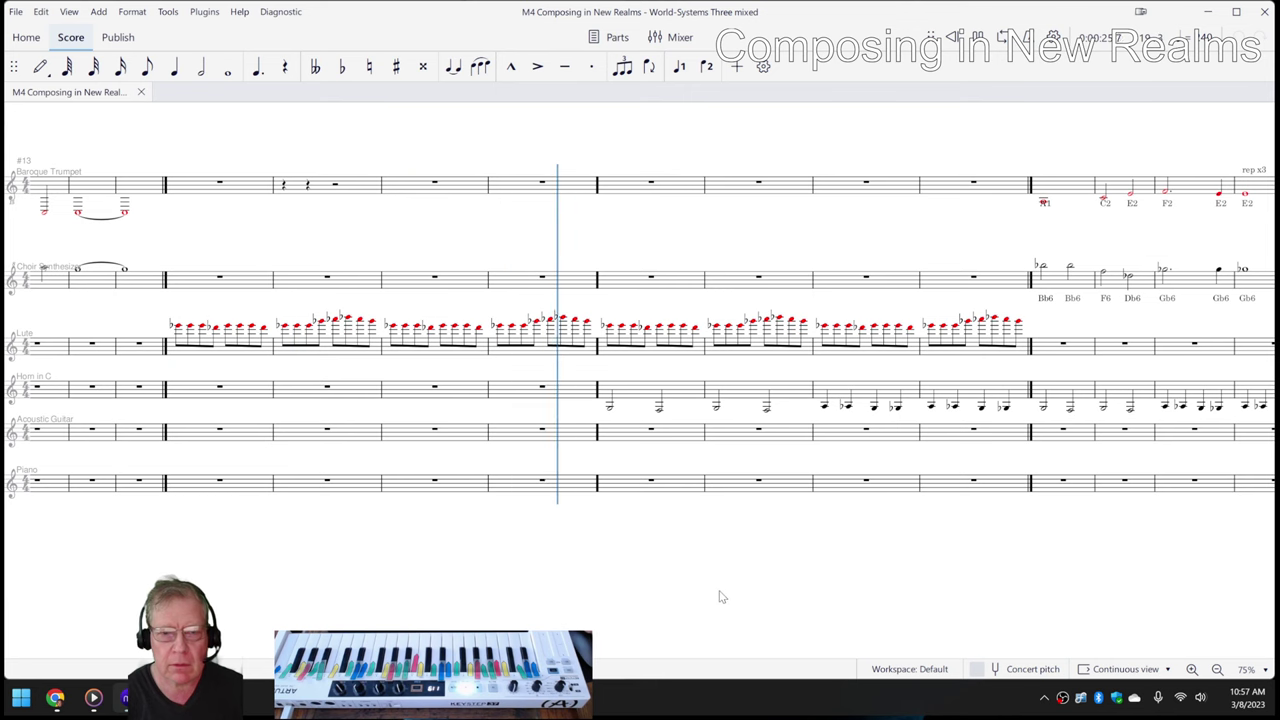
scroll(860, 607, "right", 2)
scroll(818, 608, "right", 5)
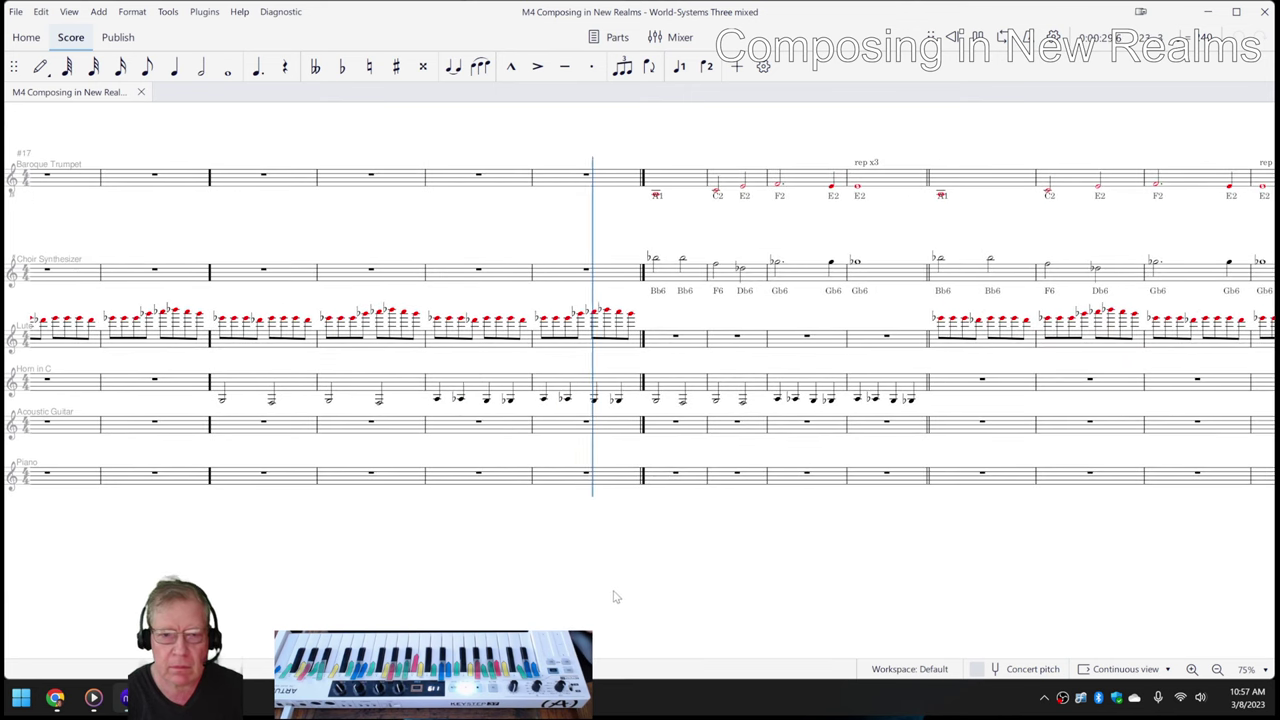
scroll(789, 591, "right", 6)
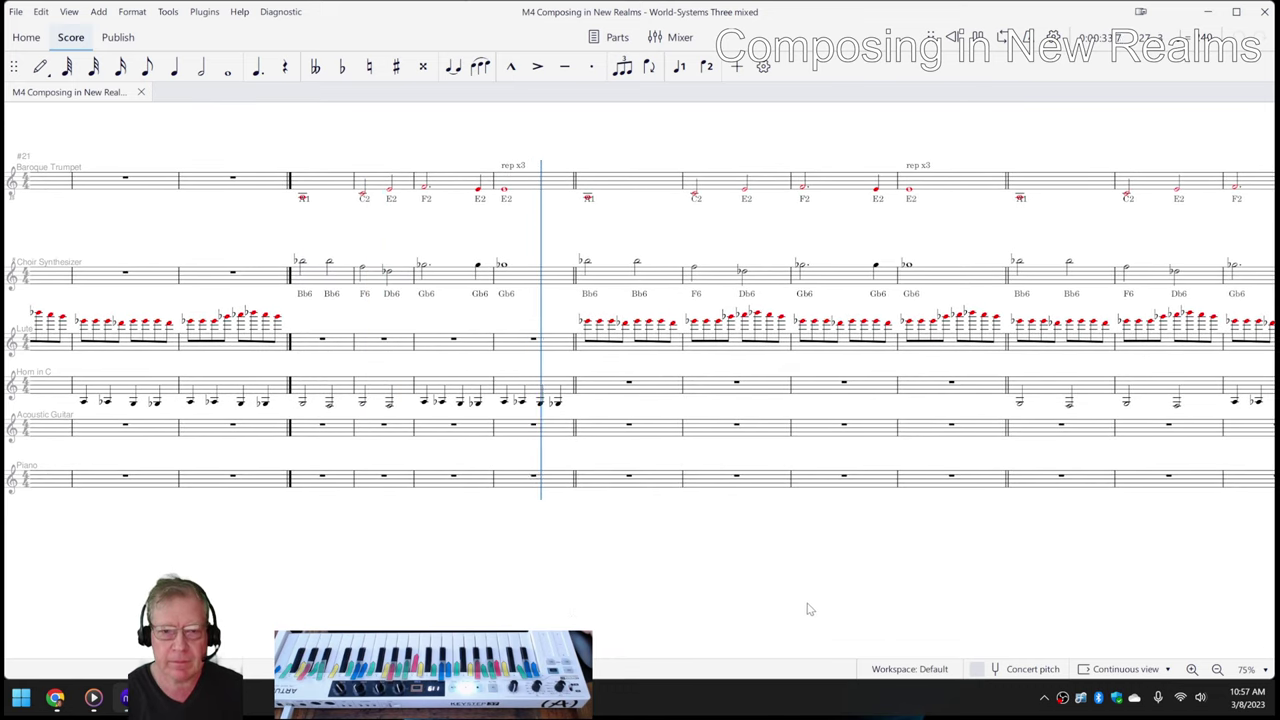
scroll(810, 608, "right", 4)
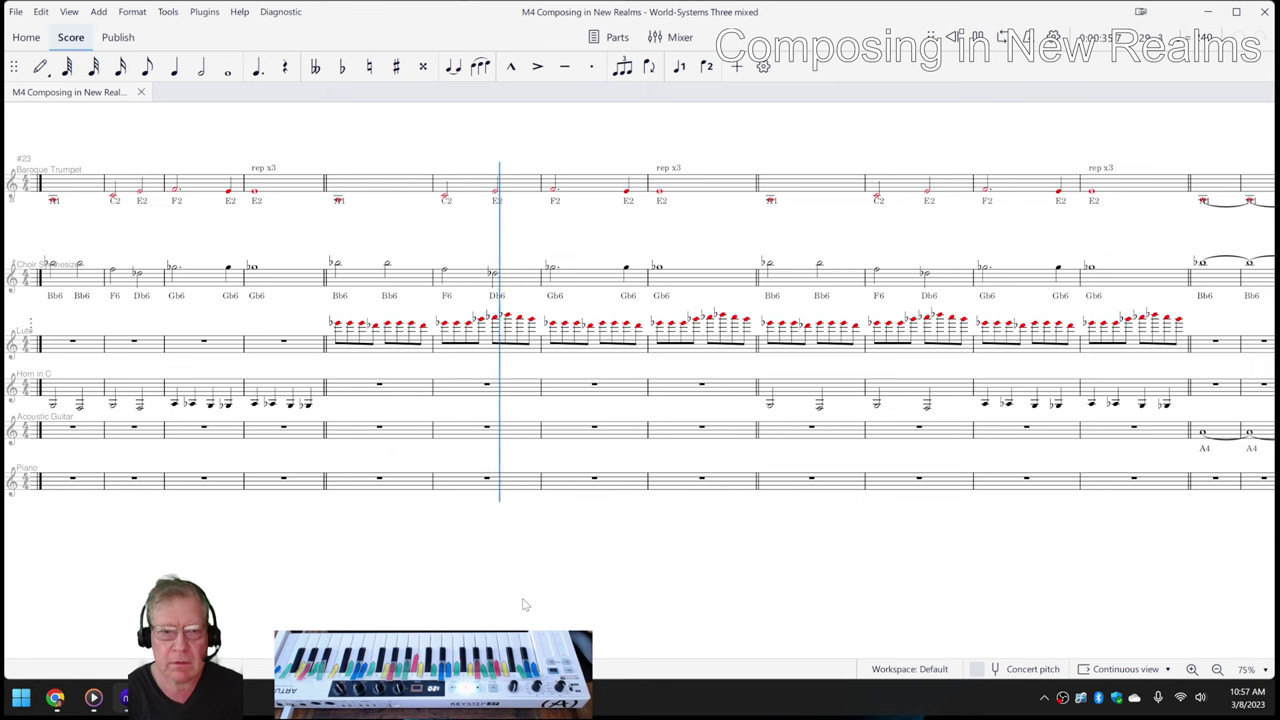
scroll(615, 600, "right", 1)
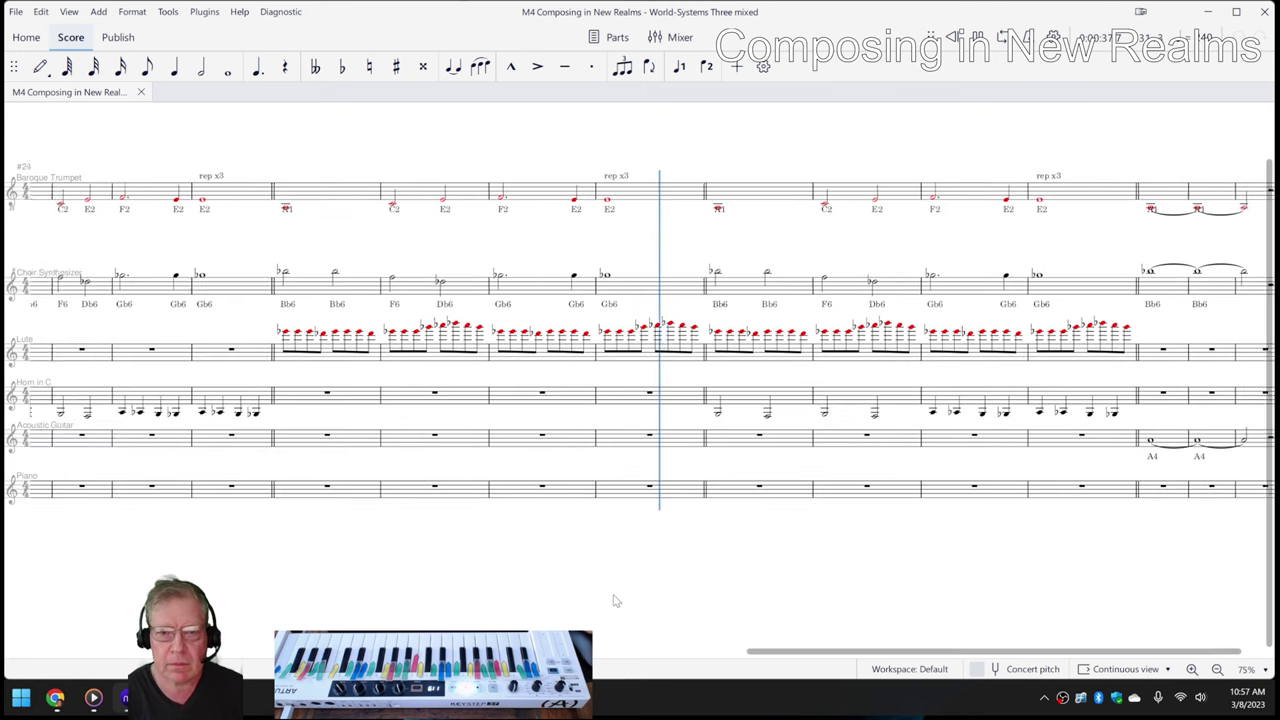
scroll(615, 600, "right", 1)
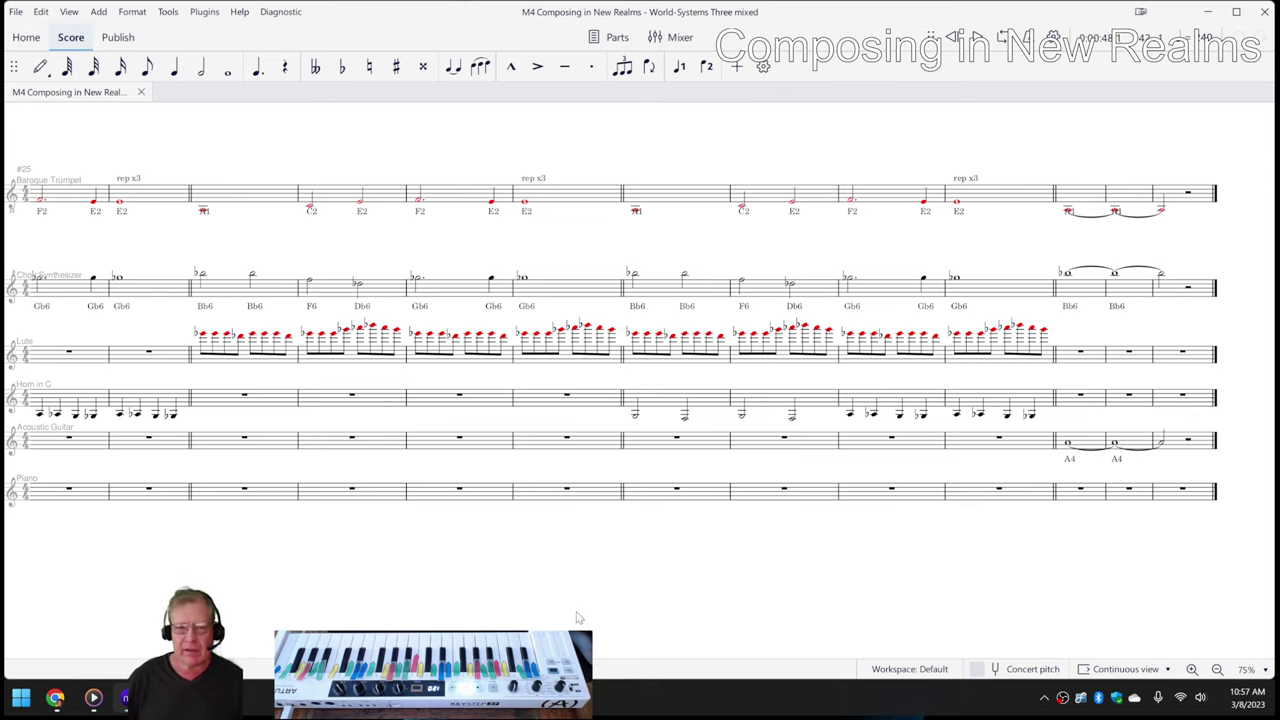
Step: Select the Lute's measure 28 and play the score from there to hear the zithery line
scroll(429, 600, "left", 5)
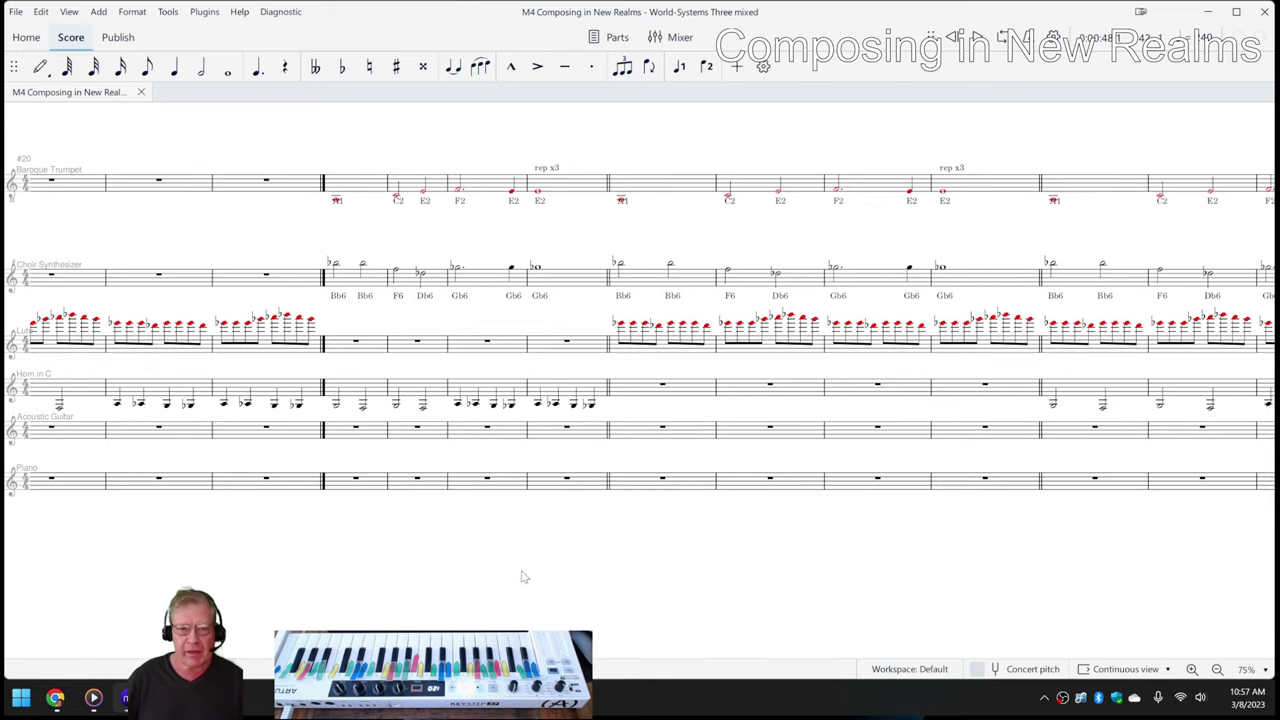
left_click(614, 347)
key("space")
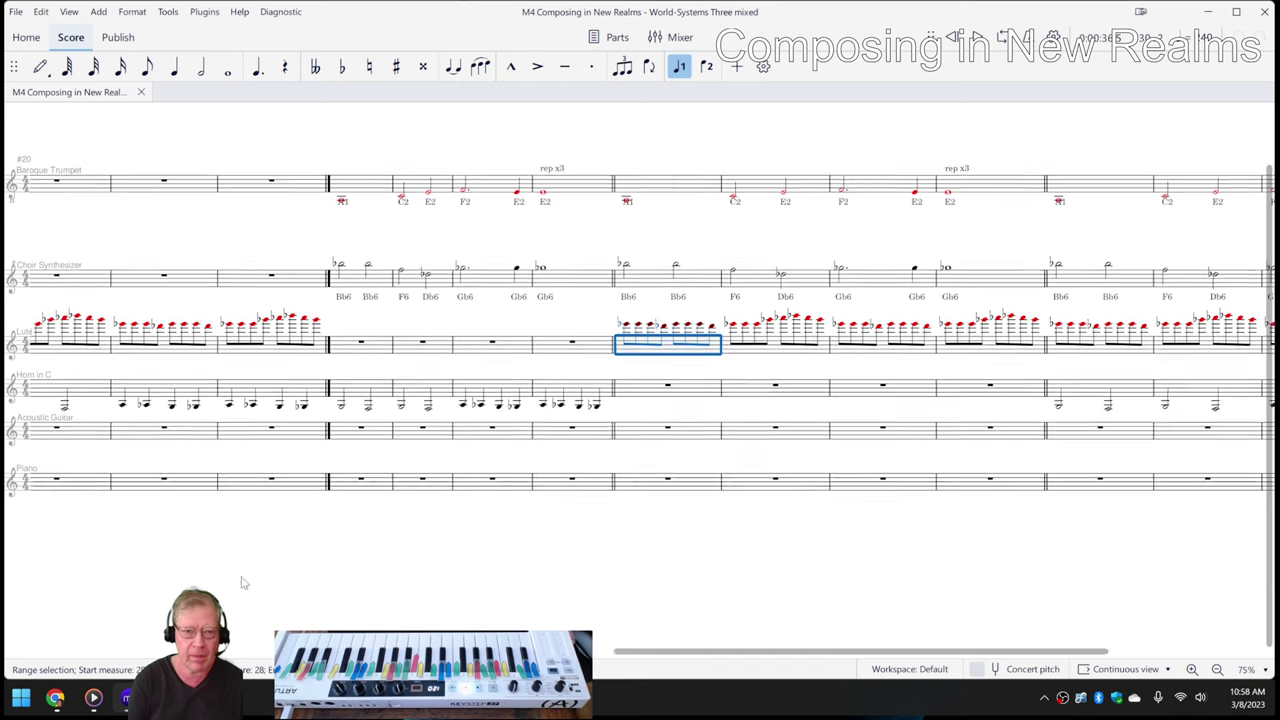
Step: Play the score from the Horn in C's measure 20, stop it, and clear the selection
scroll(390, 580, "left", 3)
left_click(112, 403)
key("space")
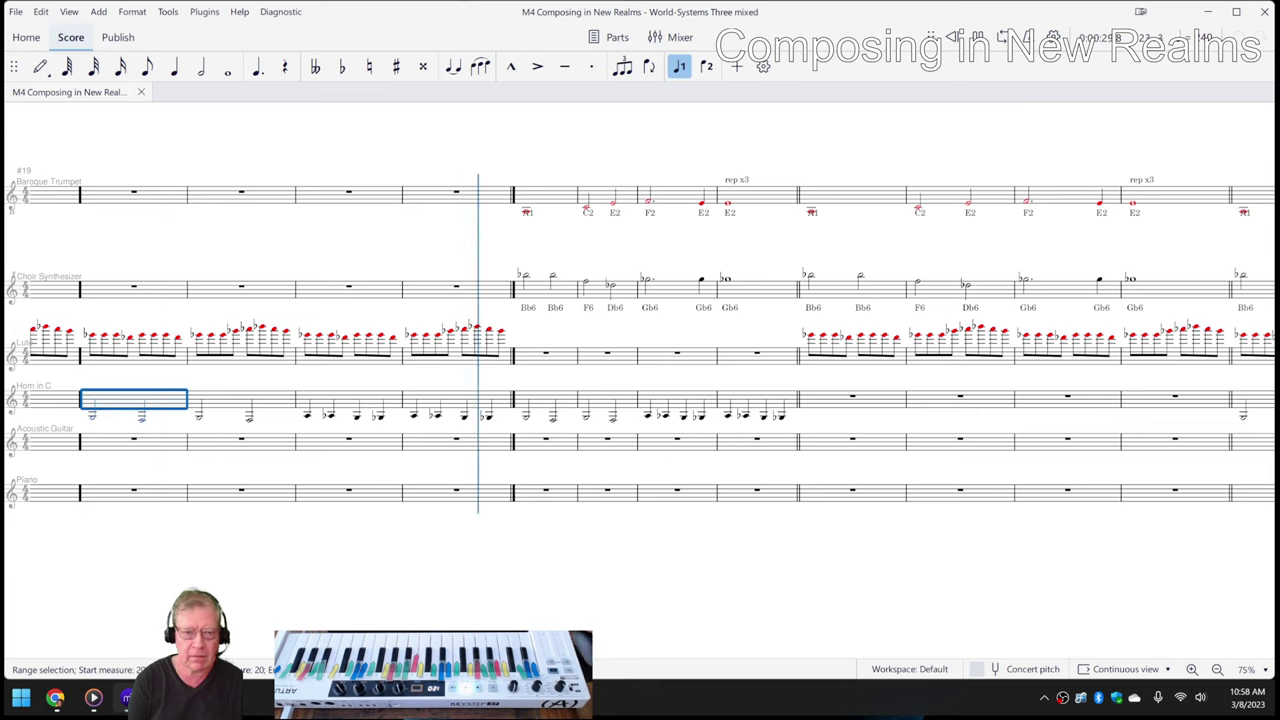
key("Escape")
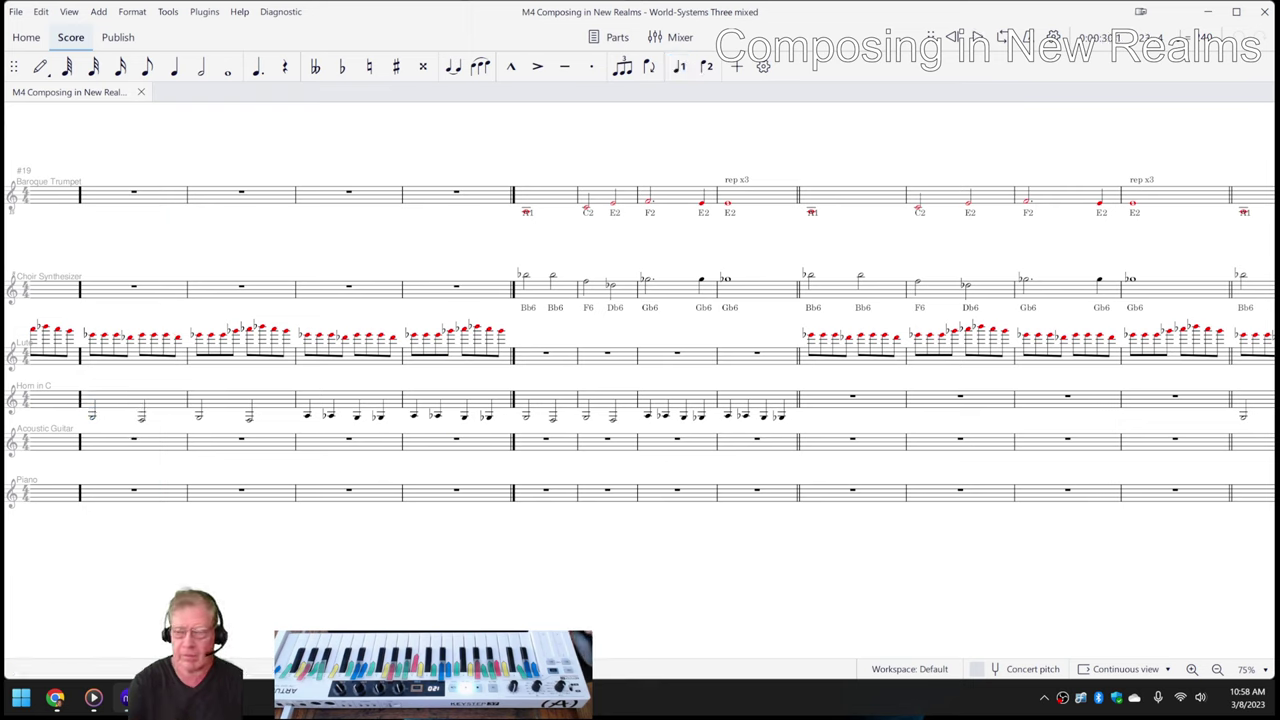
scroll(570, 632, "left", 1)
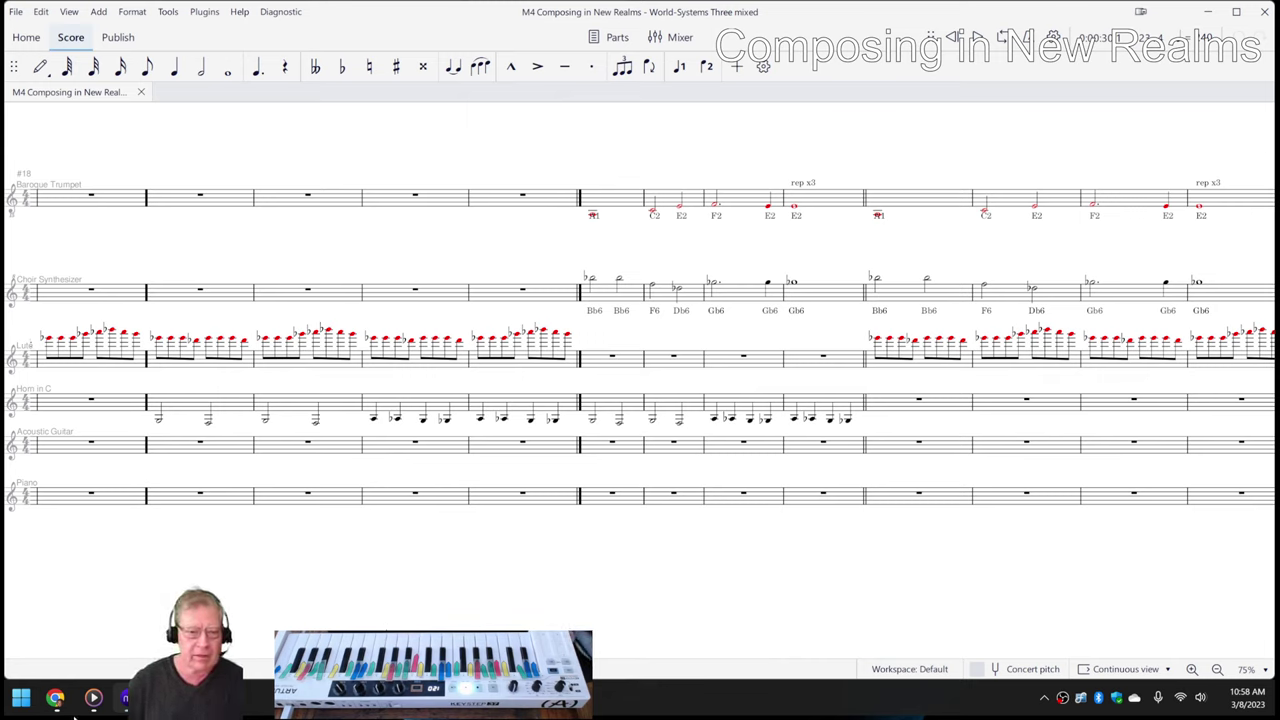
Step: Bring up the World-Systems Two mixed score, select the Oboe's first "exotic" 55 chord, and return to the World-Systems Three window
mouse_move(90, 702)
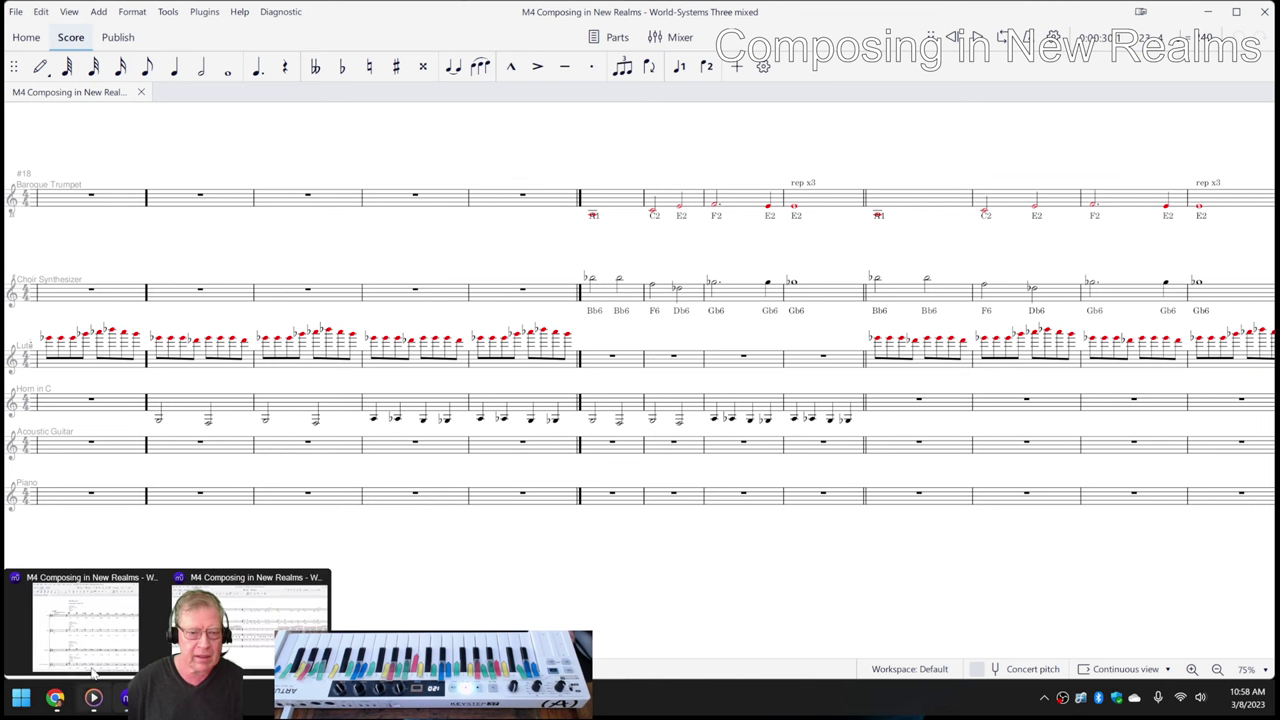
left_click(243, 628)
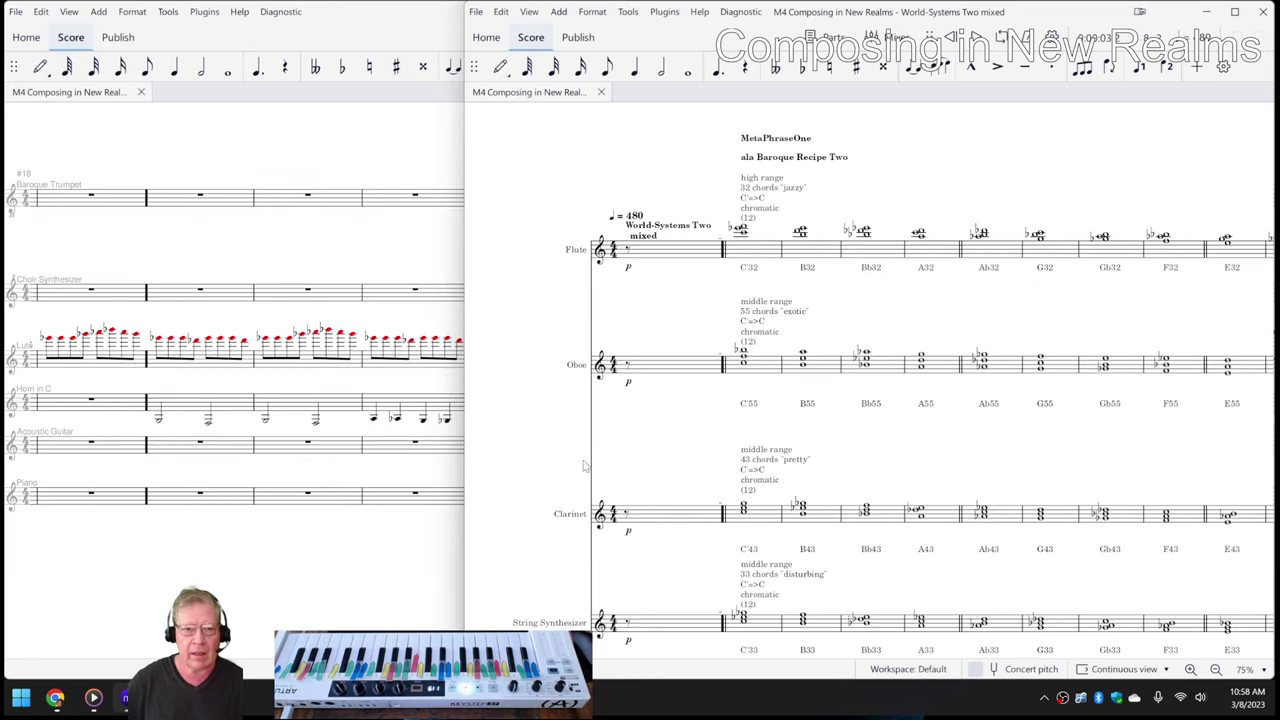
left_click(753, 258)
left_click(775, 367)
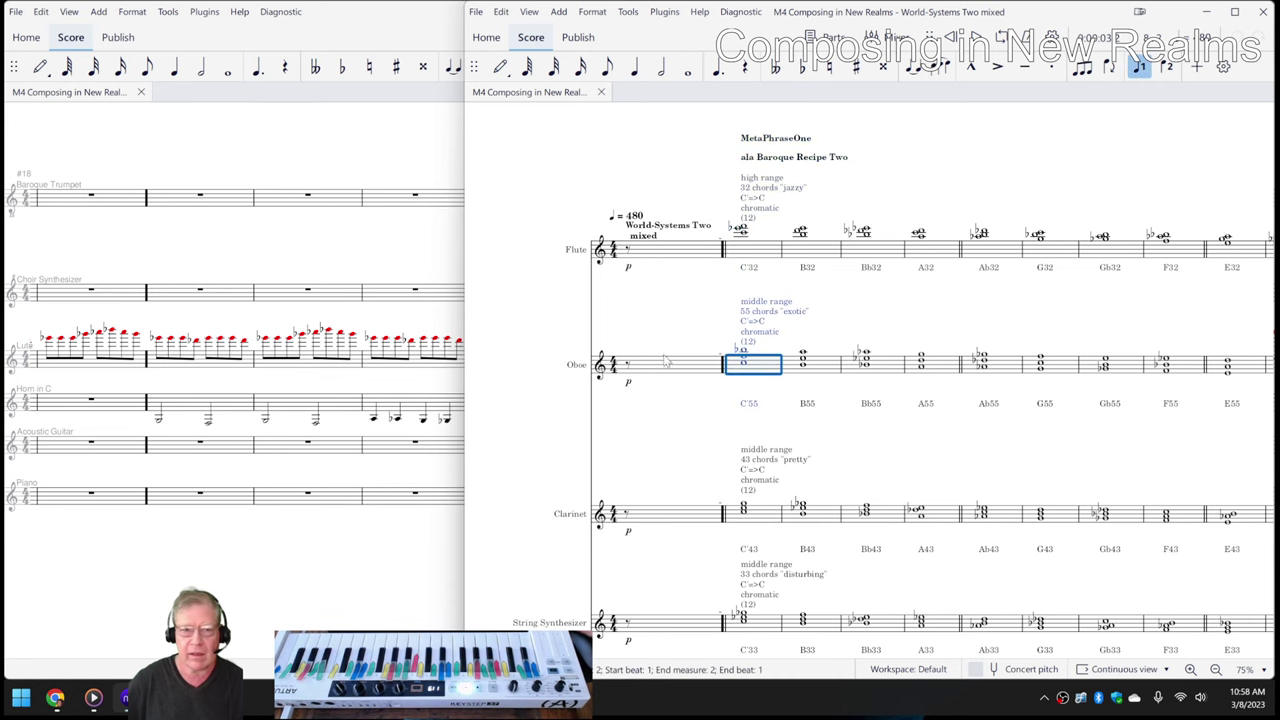
left_click(394, 266)
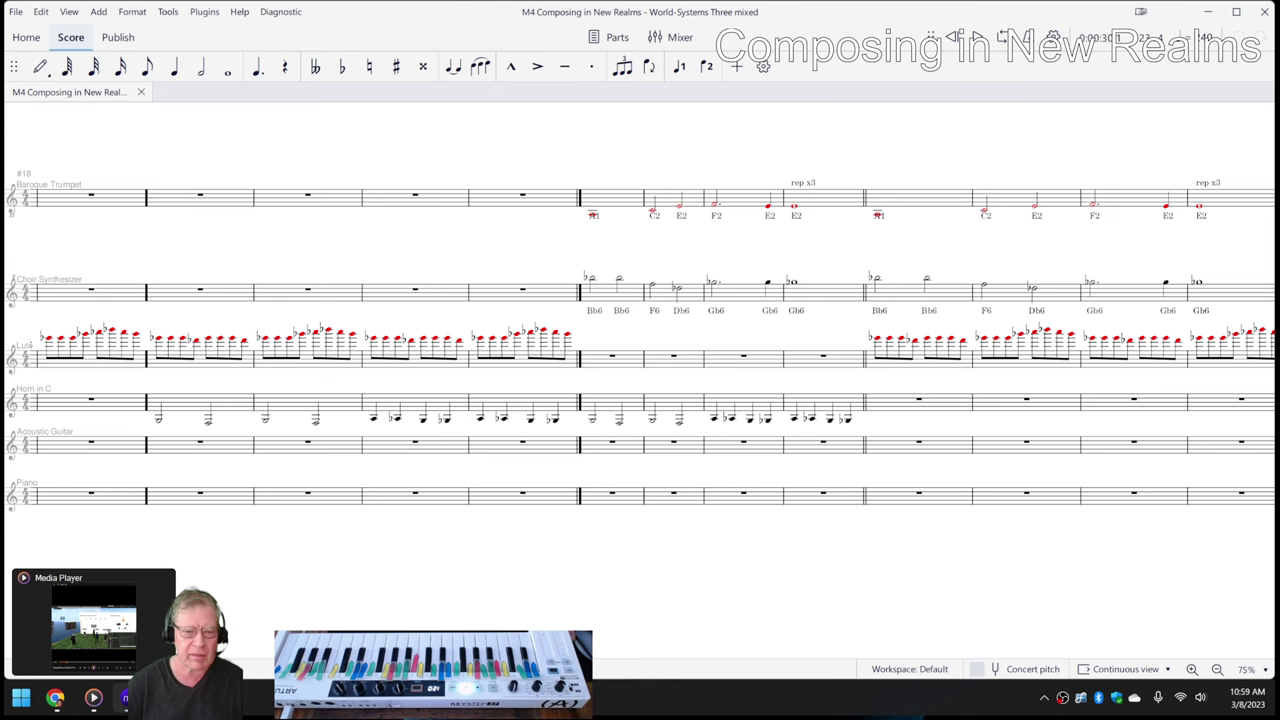
Step: Bring back the World-Systems Two score, clear its selection, and play the chords while reviewing the Flute to Classical Guitar staves
mouse_move(125, 698)
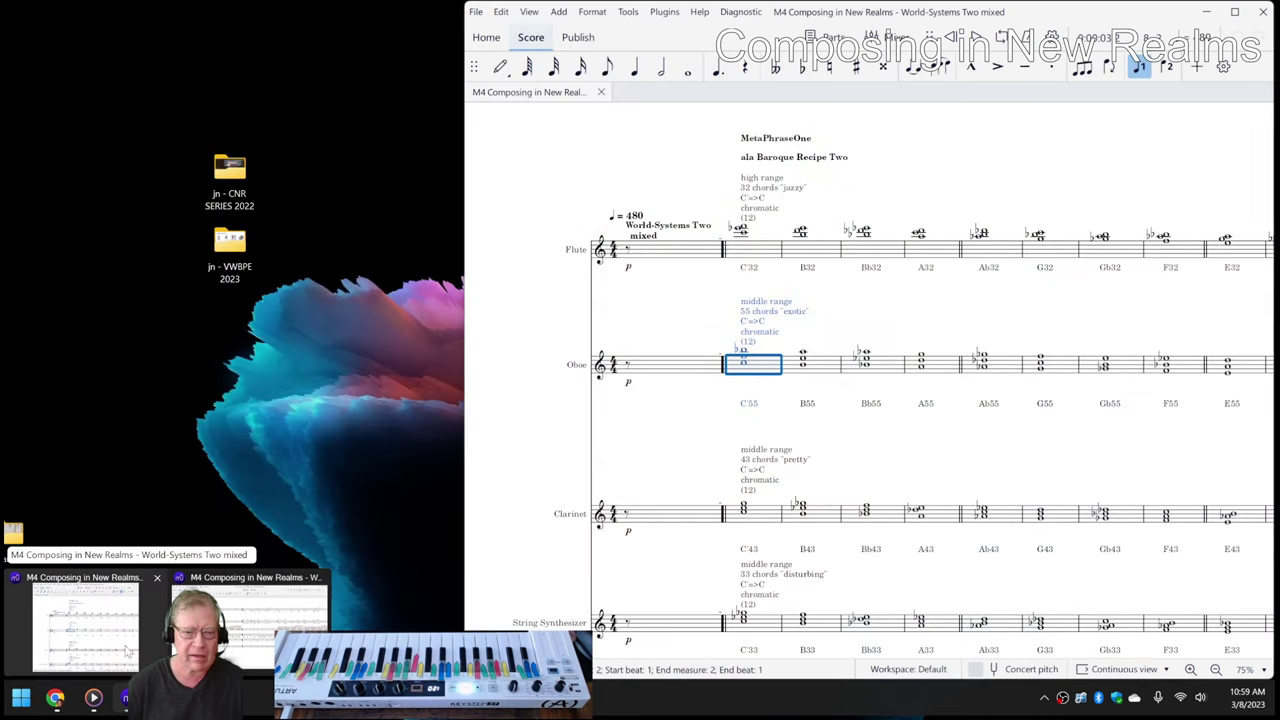
left_click(250, 625)
left_click(671, 466)
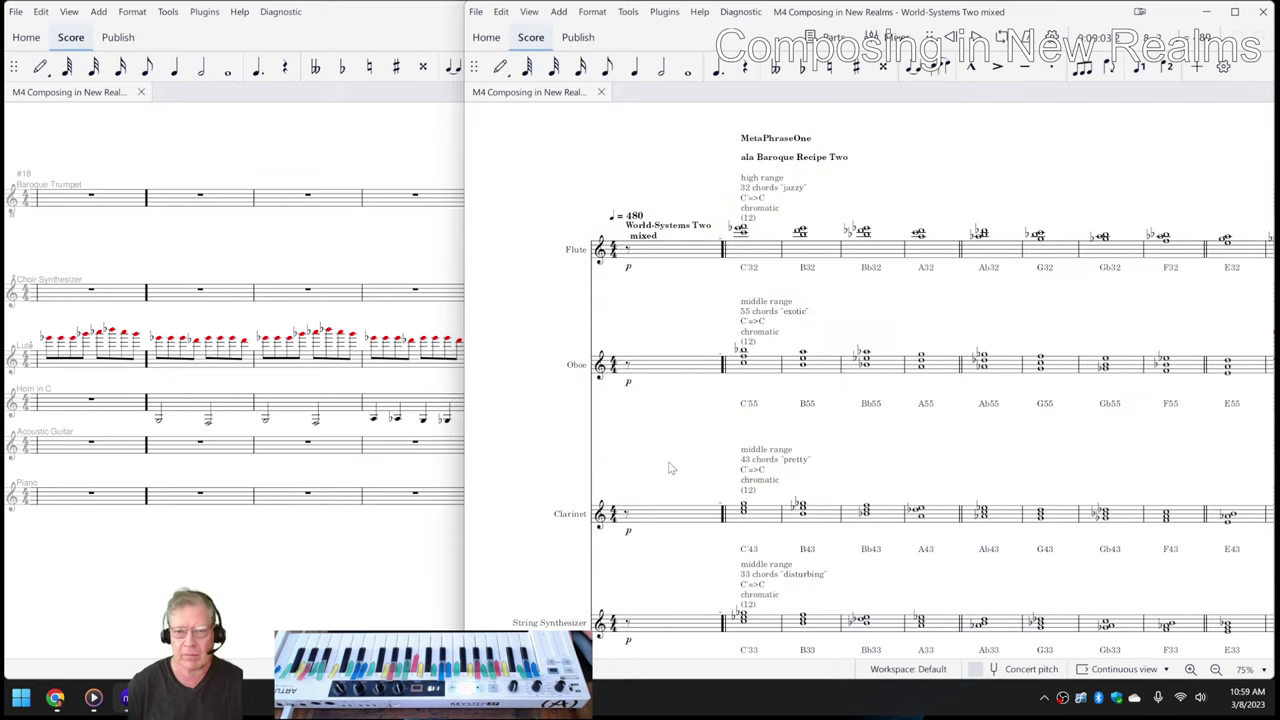
scroll(670, 470, "down", 5)
scroll(670, 485, "down", 1)
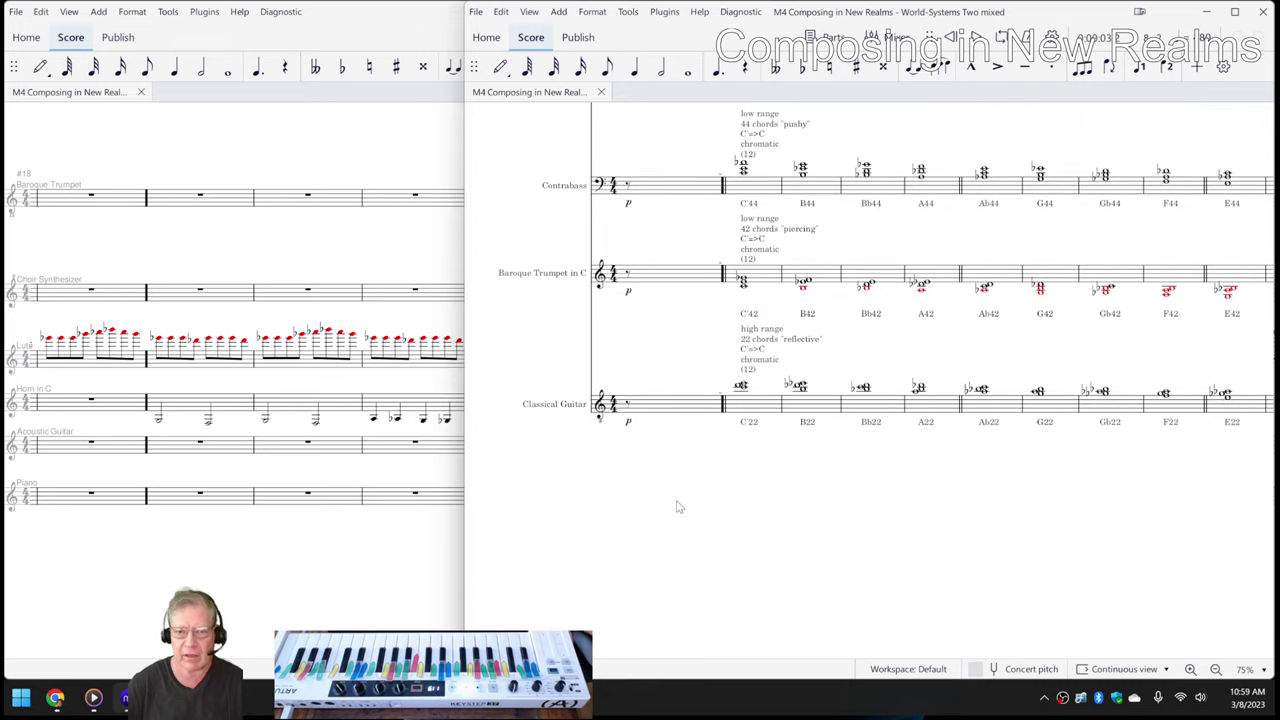
key("space")
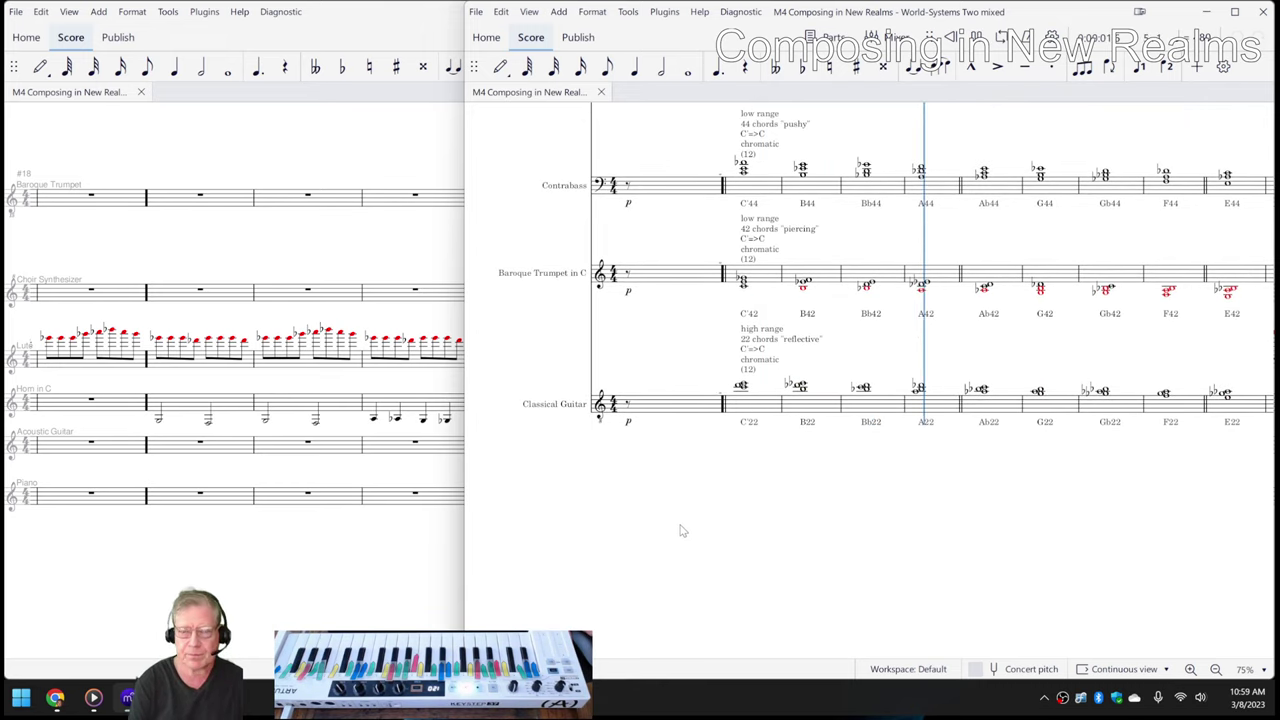
scroll(680, 530, "up", 6)
scroll(680, 530, "up", 3)
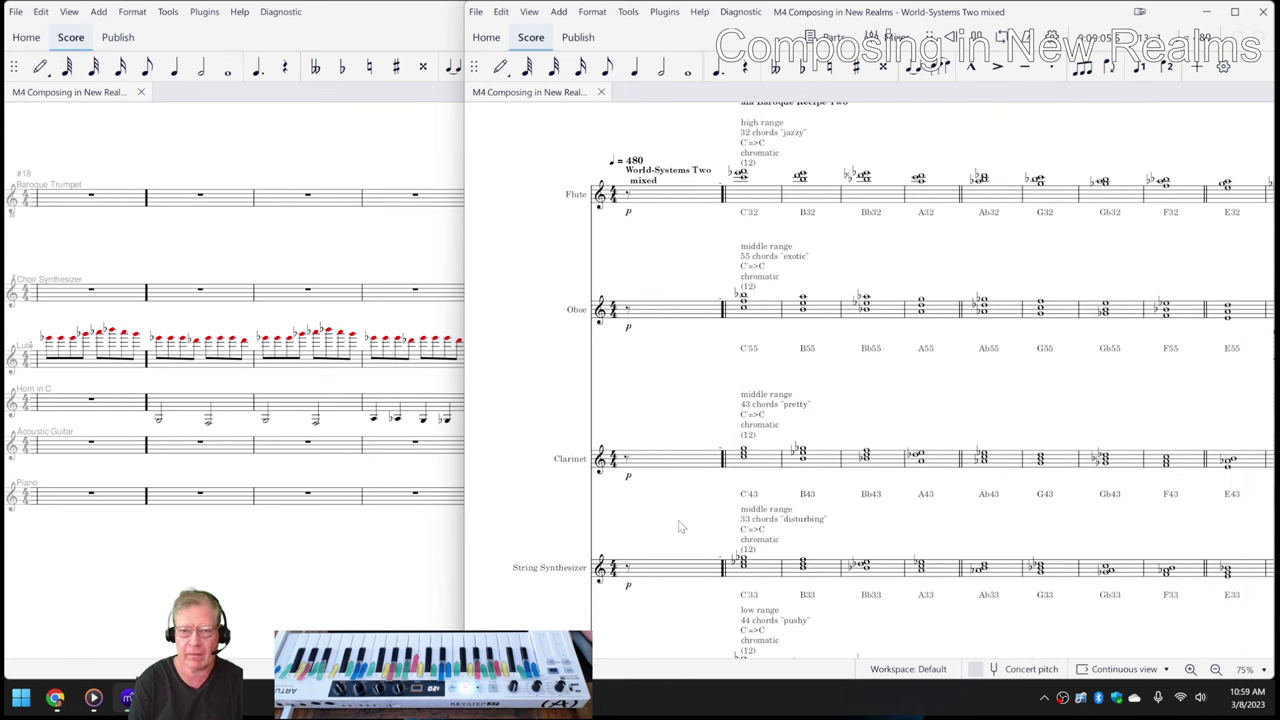
scroll(679, 527, "down", 5)
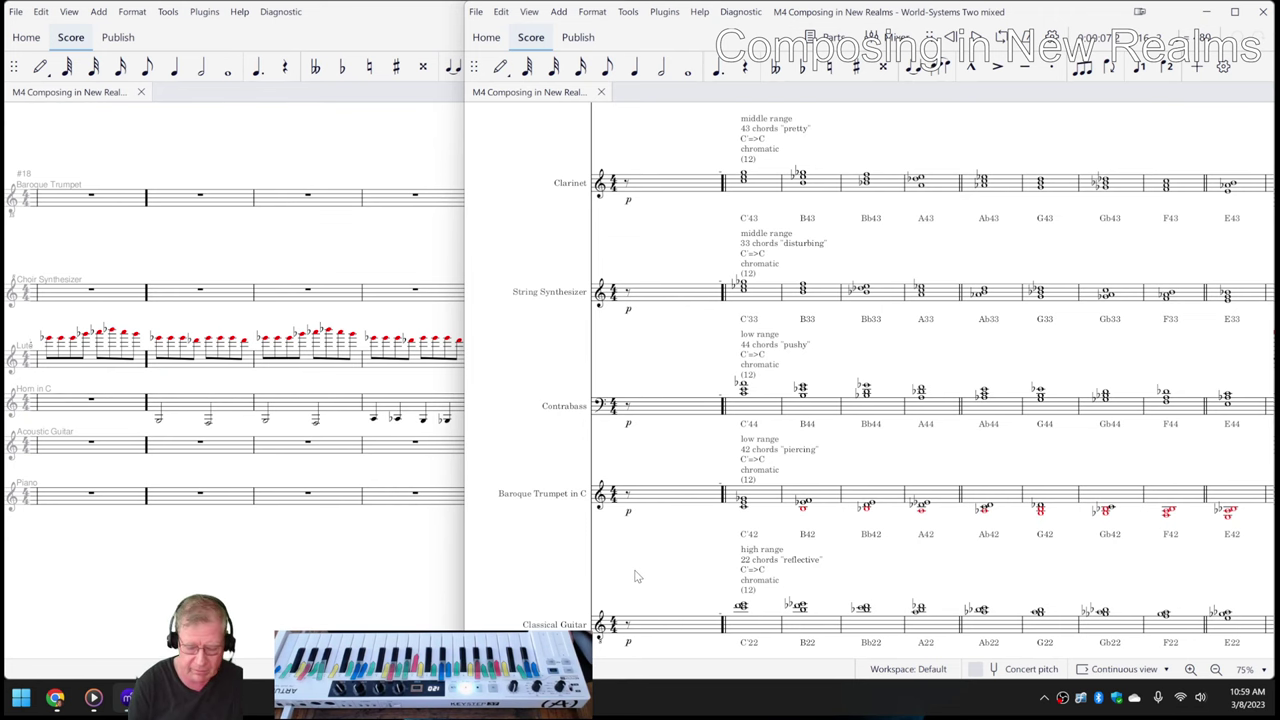
Step: Show the whole World-Systems Two score's note range on the piano keyboard, clear the selection, play briefly, and hide the keyboard
key("p")
key("ctrl+a")
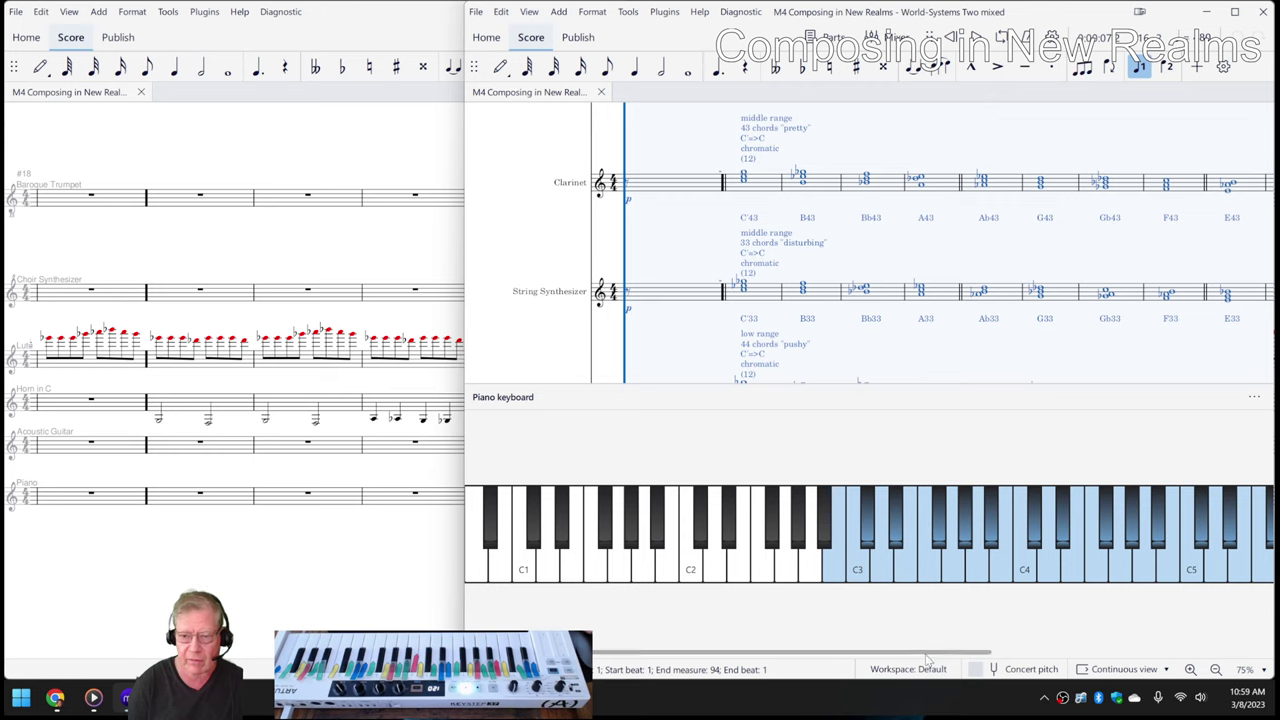
scroll(888, 465, "right", 4)
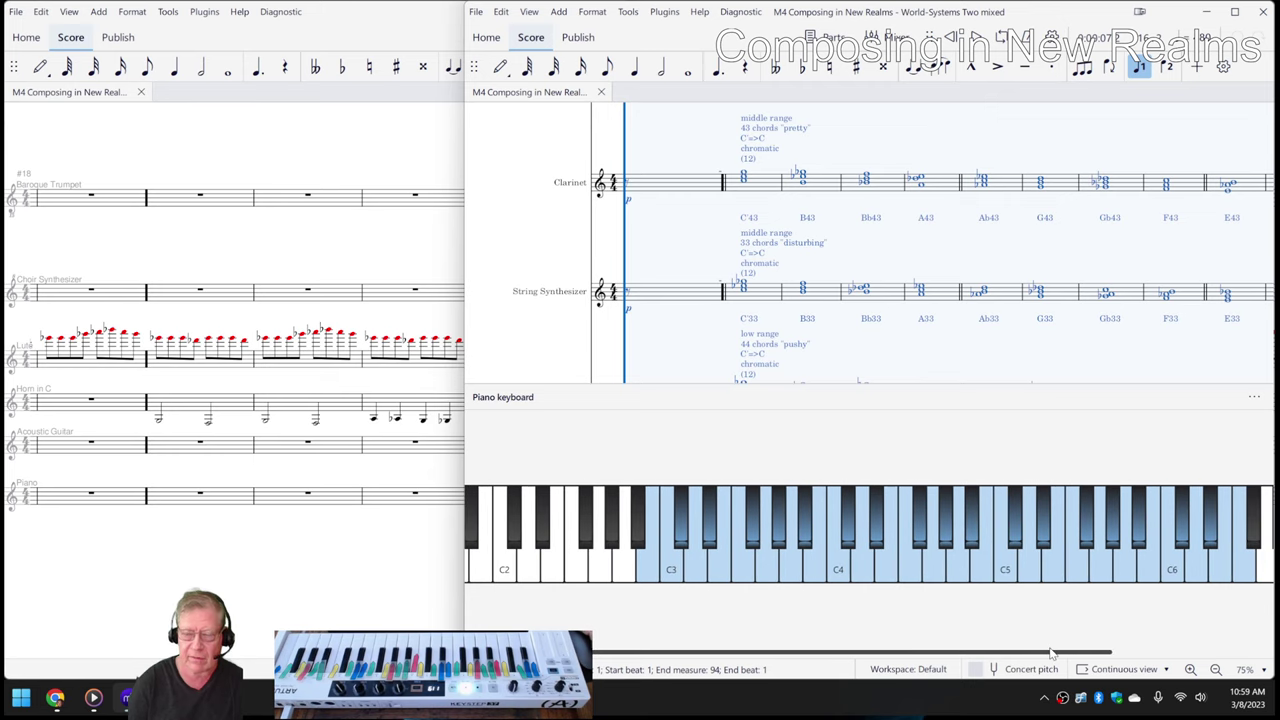
left_click(547, 344)
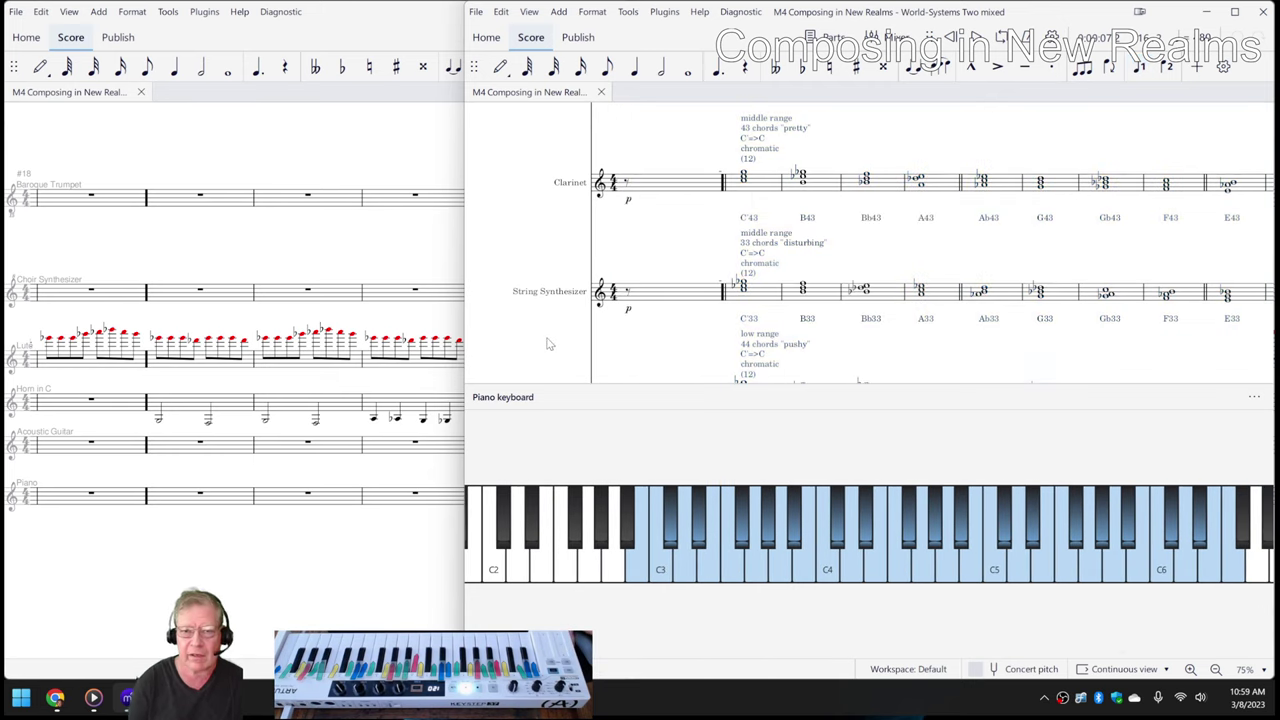
key("space")
key("p")
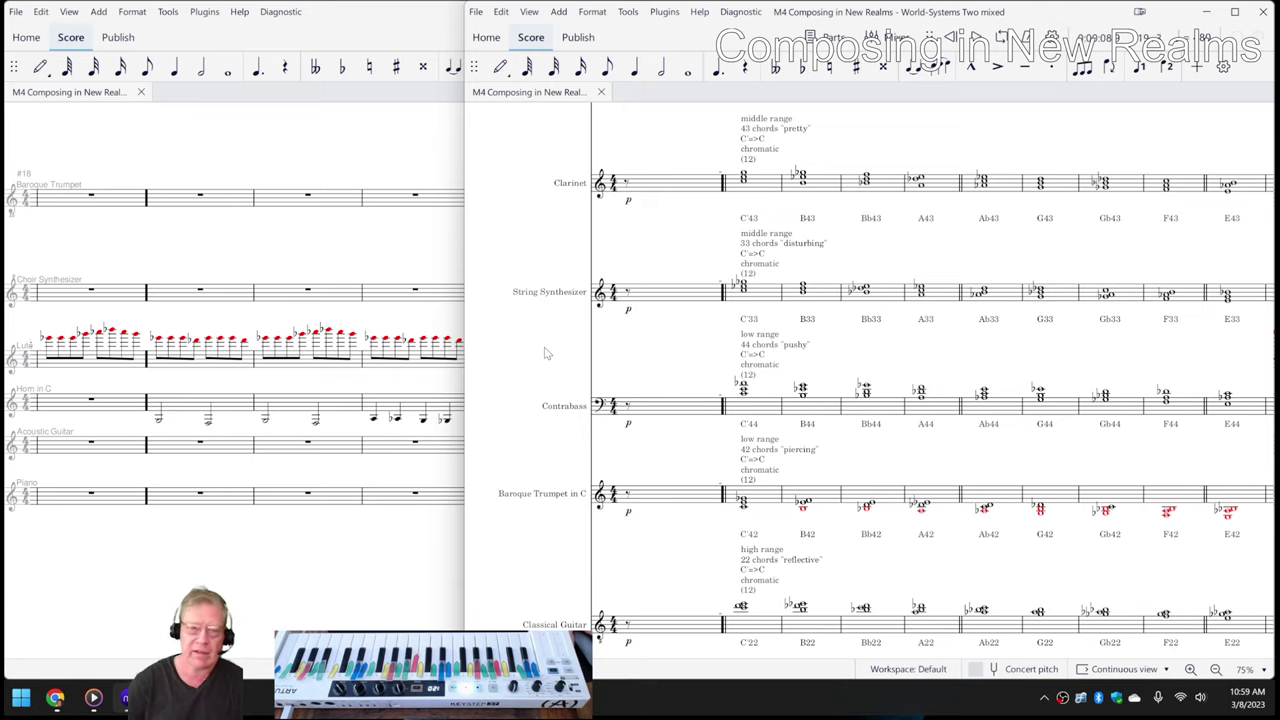
Step: Switch to the Composing in New Realms spreadsheet in Chrome and go through the Ideas Next Time entries in B86, B87, B88 and B90
mouse_move(56, 708)
left_click(68, 663)
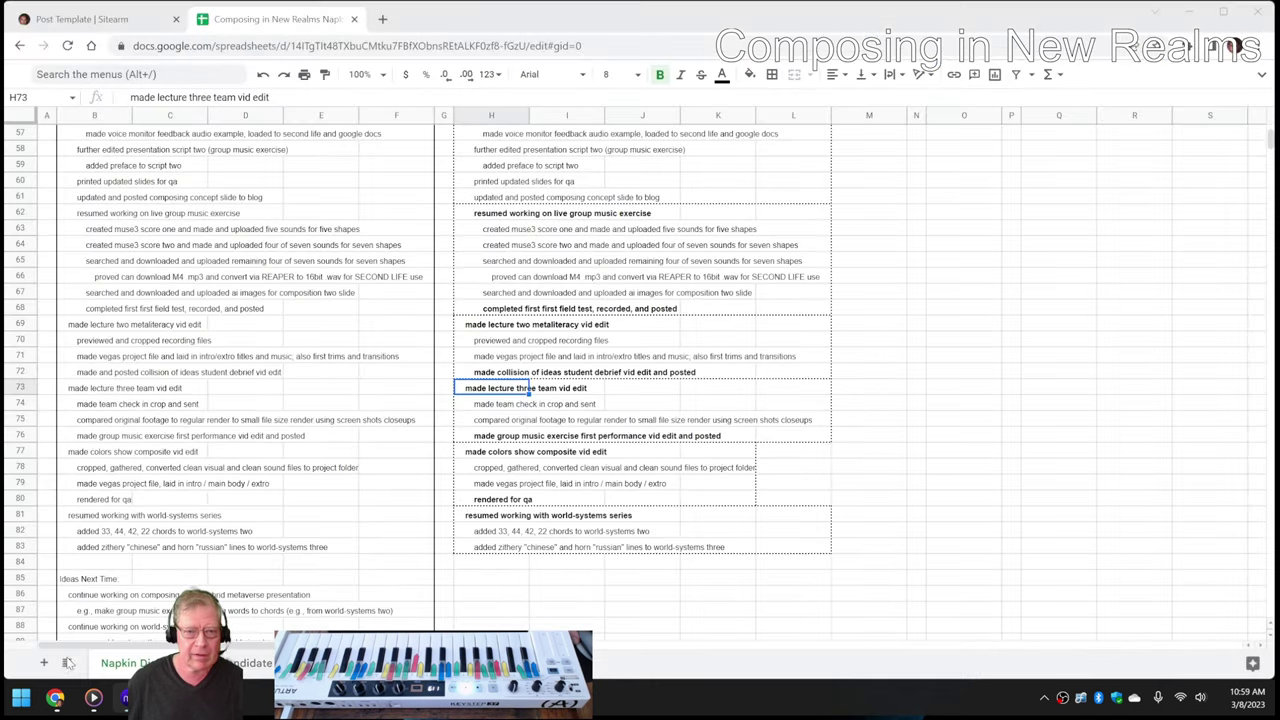
scroll(222, 577, "down", 3)
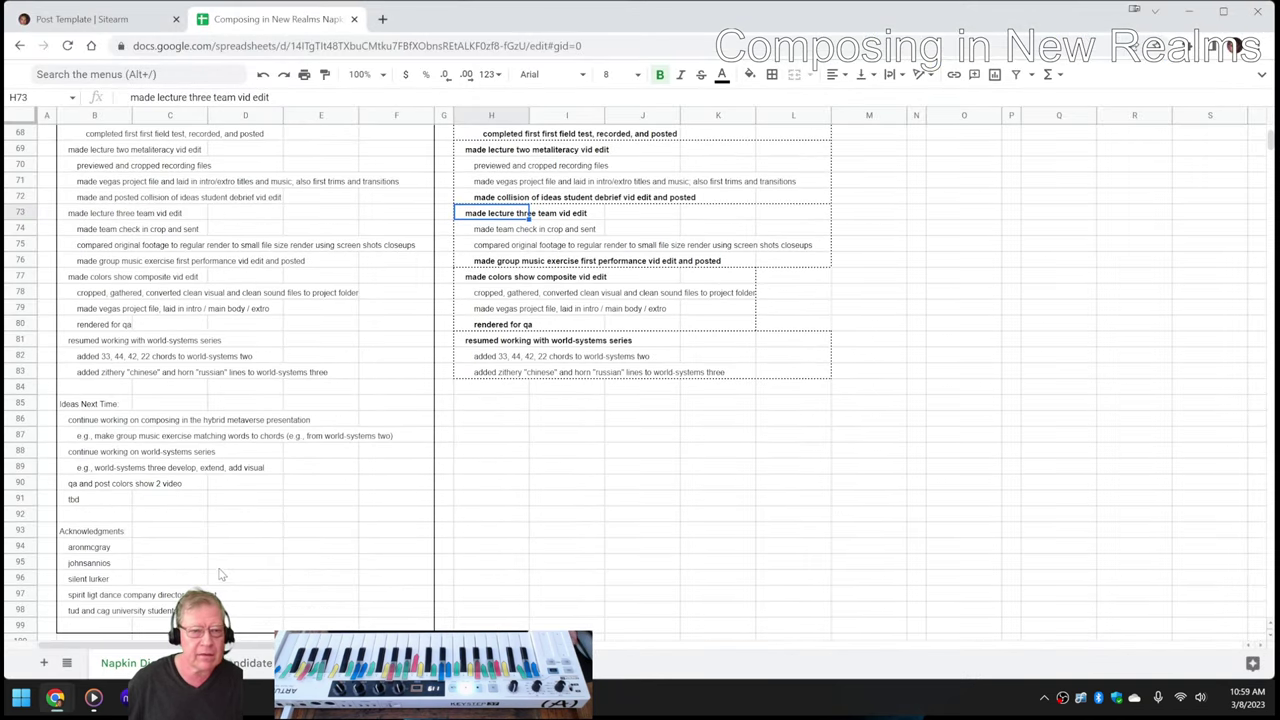
left_click(88, 424)
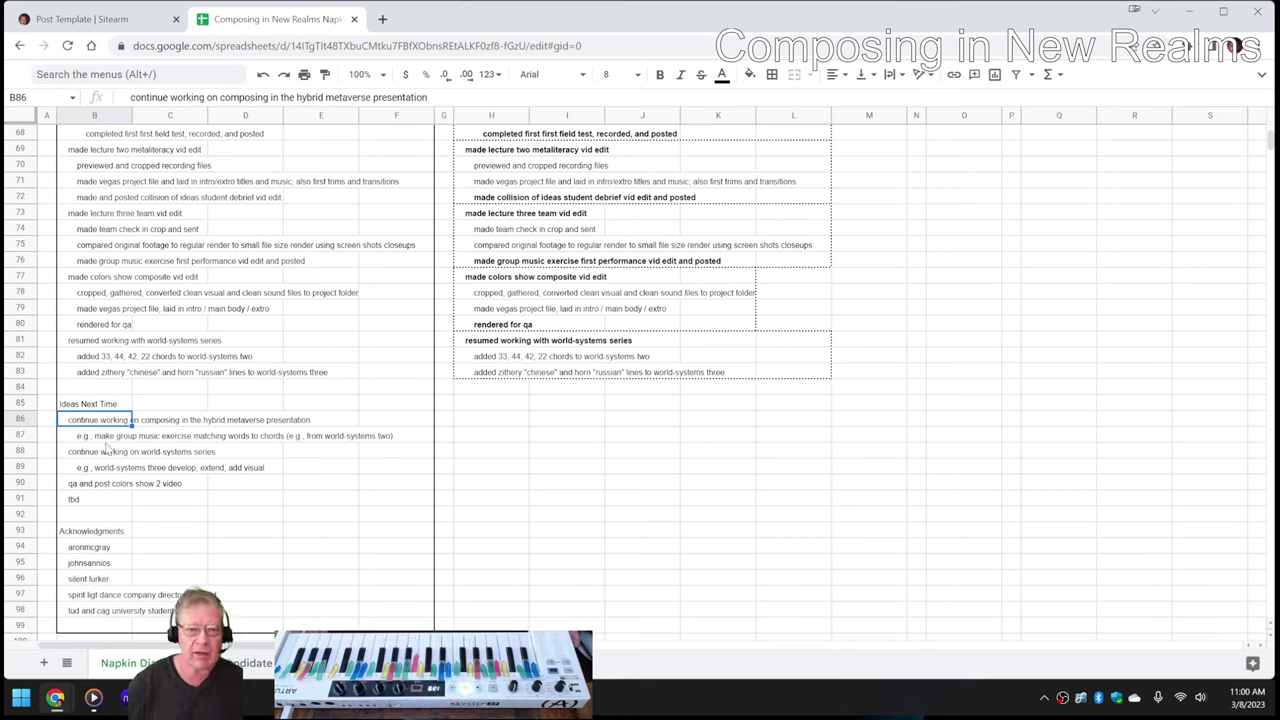
left_click(108, 438)
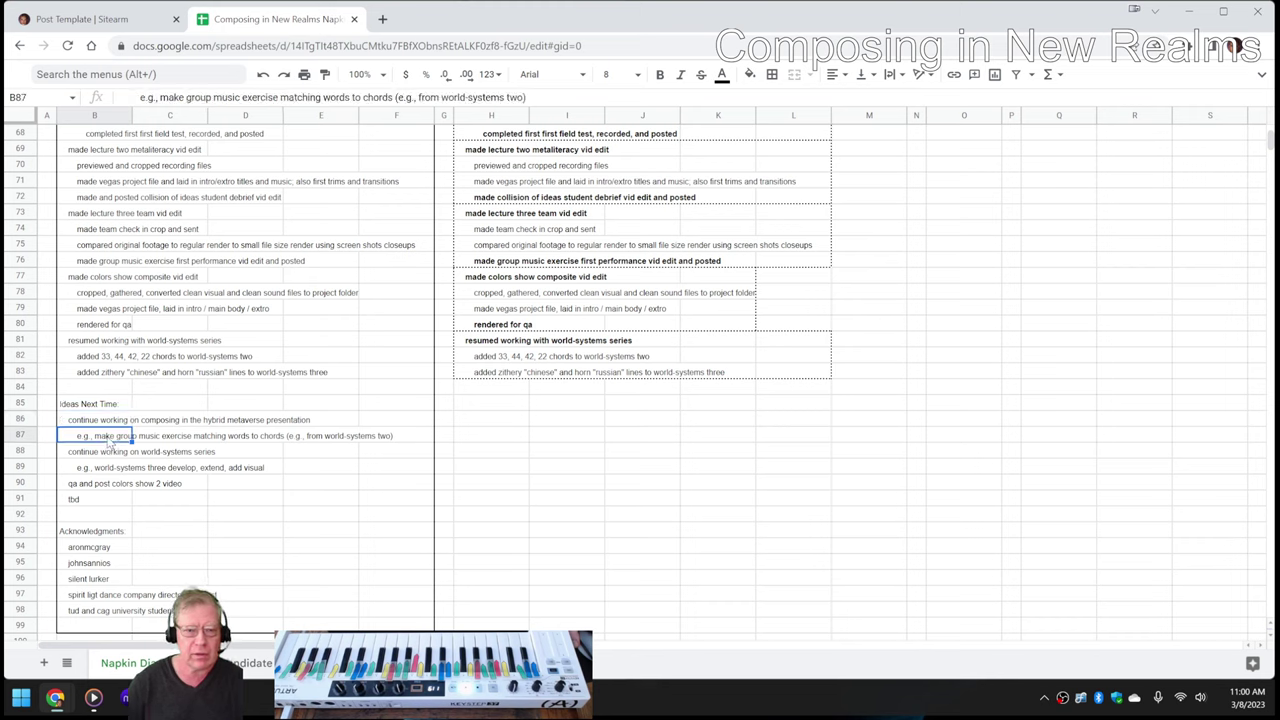
left_click(104, 456)
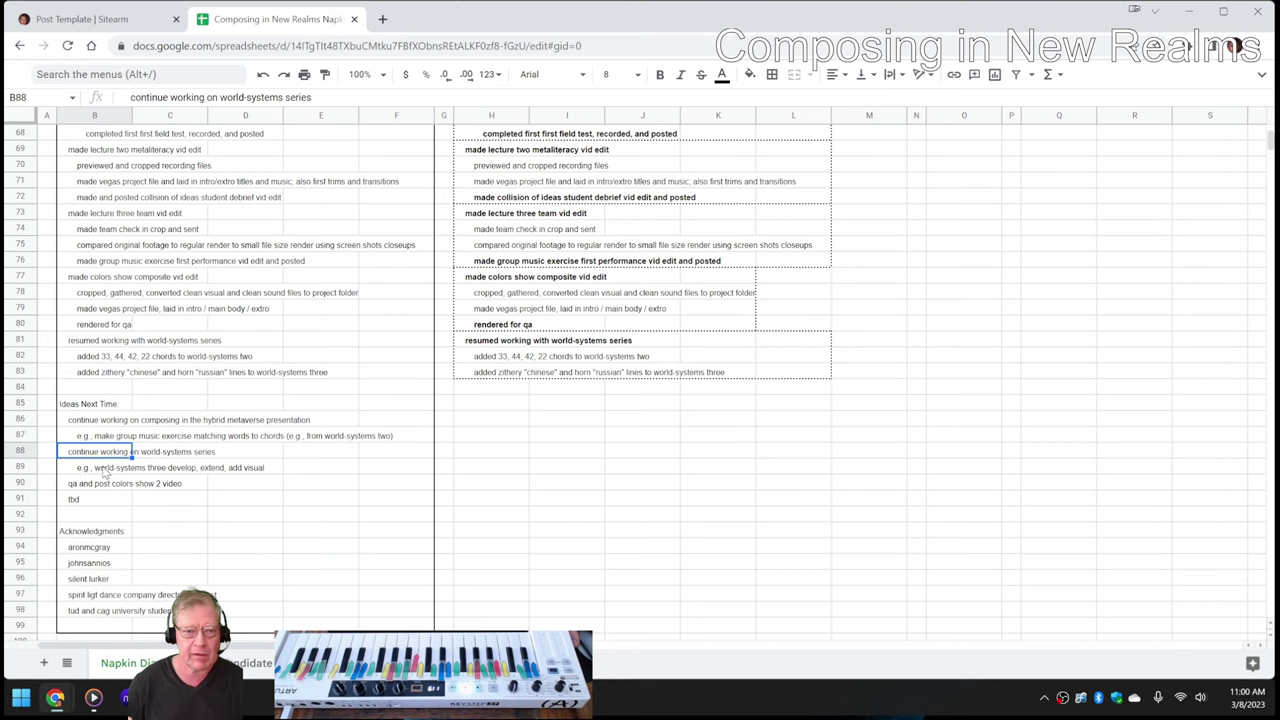
left_click(101, 487)
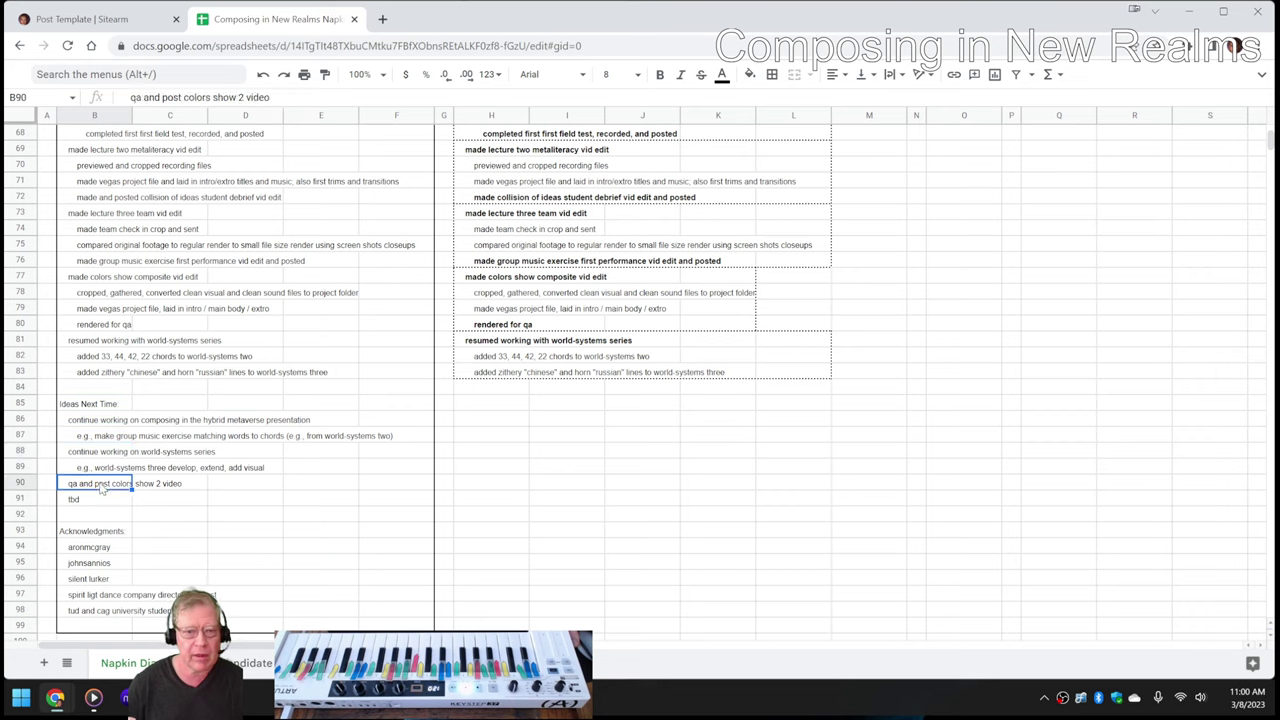
Step: Check the progress window of the Full Show #2 composite MP4 render, and return to the spreadsheet
key("alt+Tab")
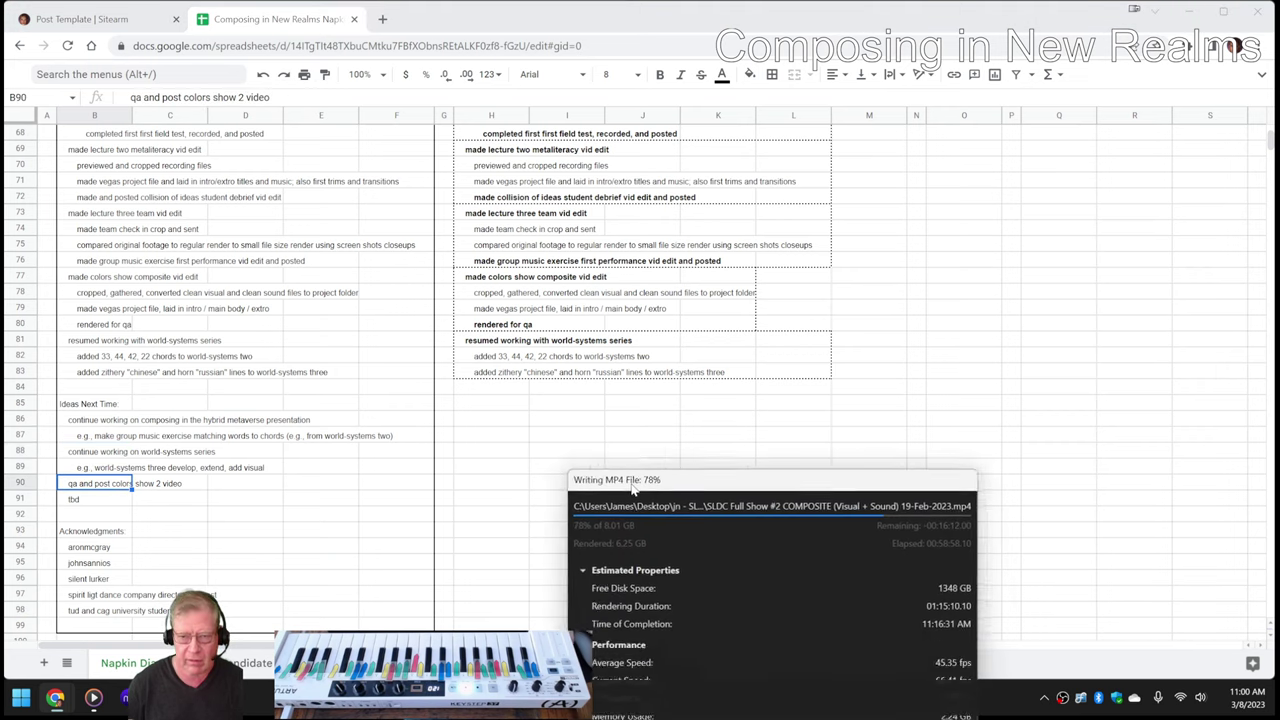
left_click_drag(632, 487, 630, 451)
key("alt+Tab")
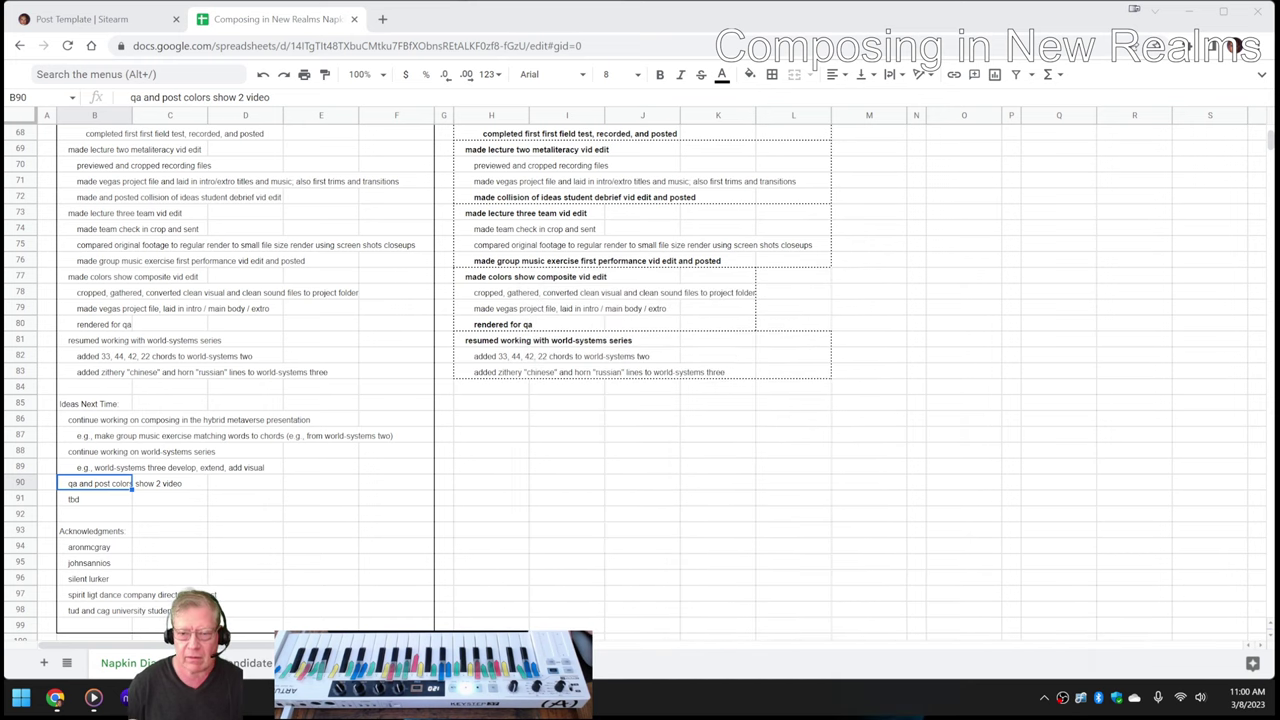
Step: Go through the tbd idea in B91 and the dance company and university acknowledgments in B97 and B98
left_click(105, 500)
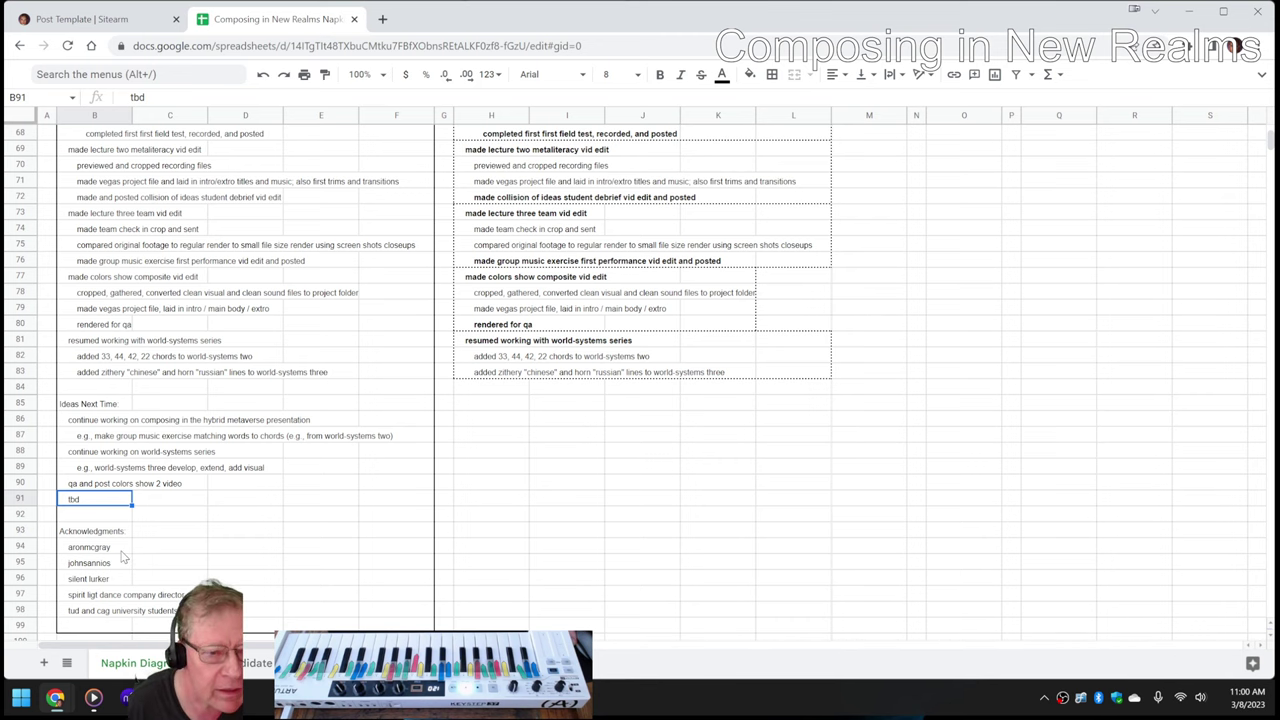
scroll(122, 557, "down", 1)
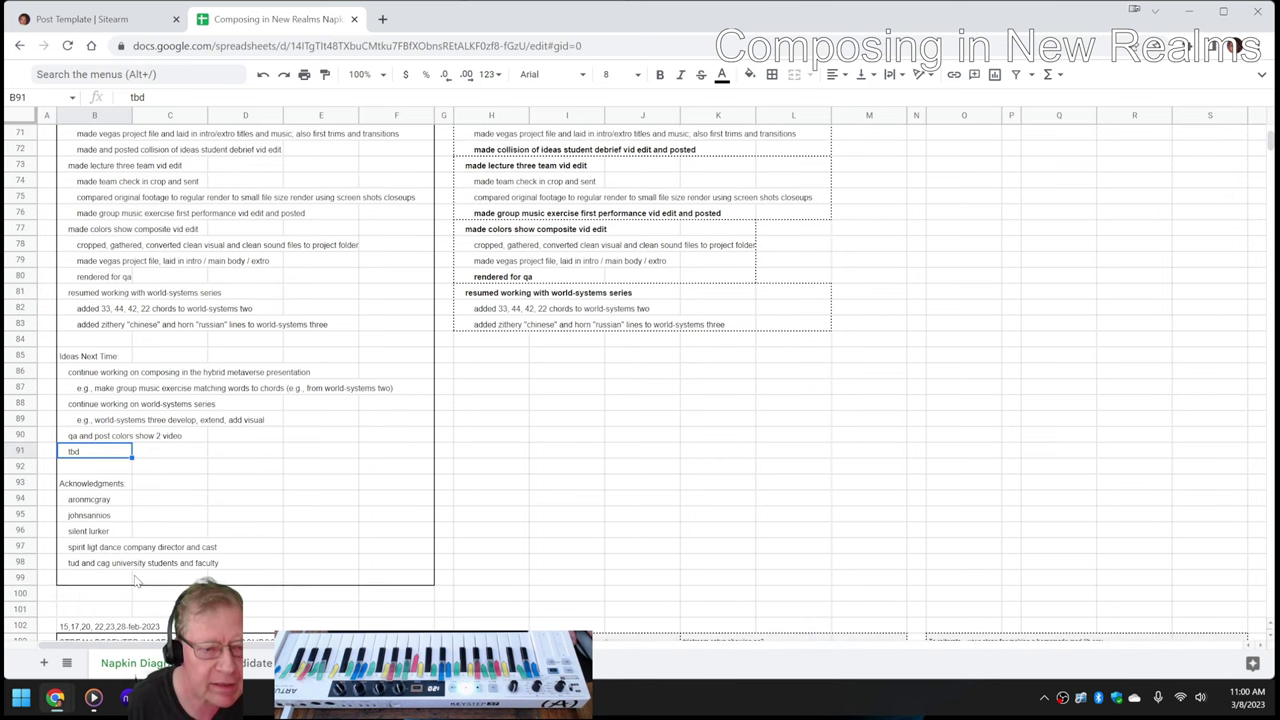
left_click(99, 552)
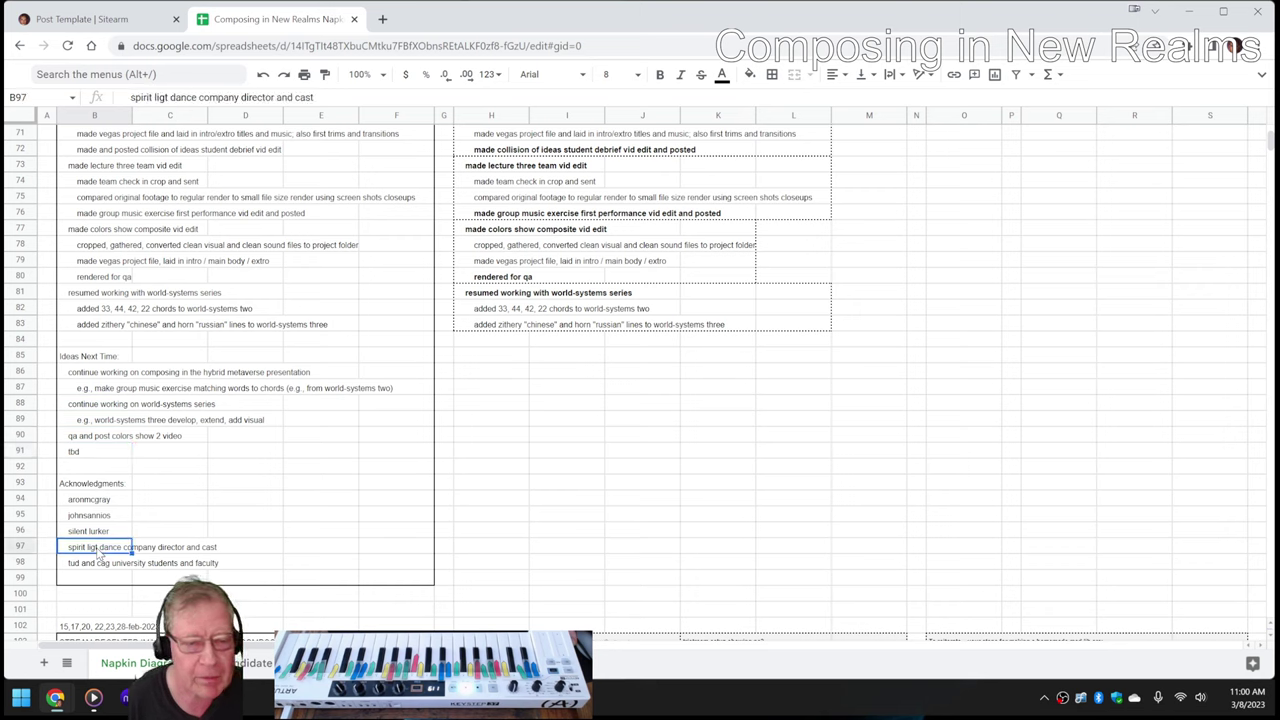
left_click(100, 568)
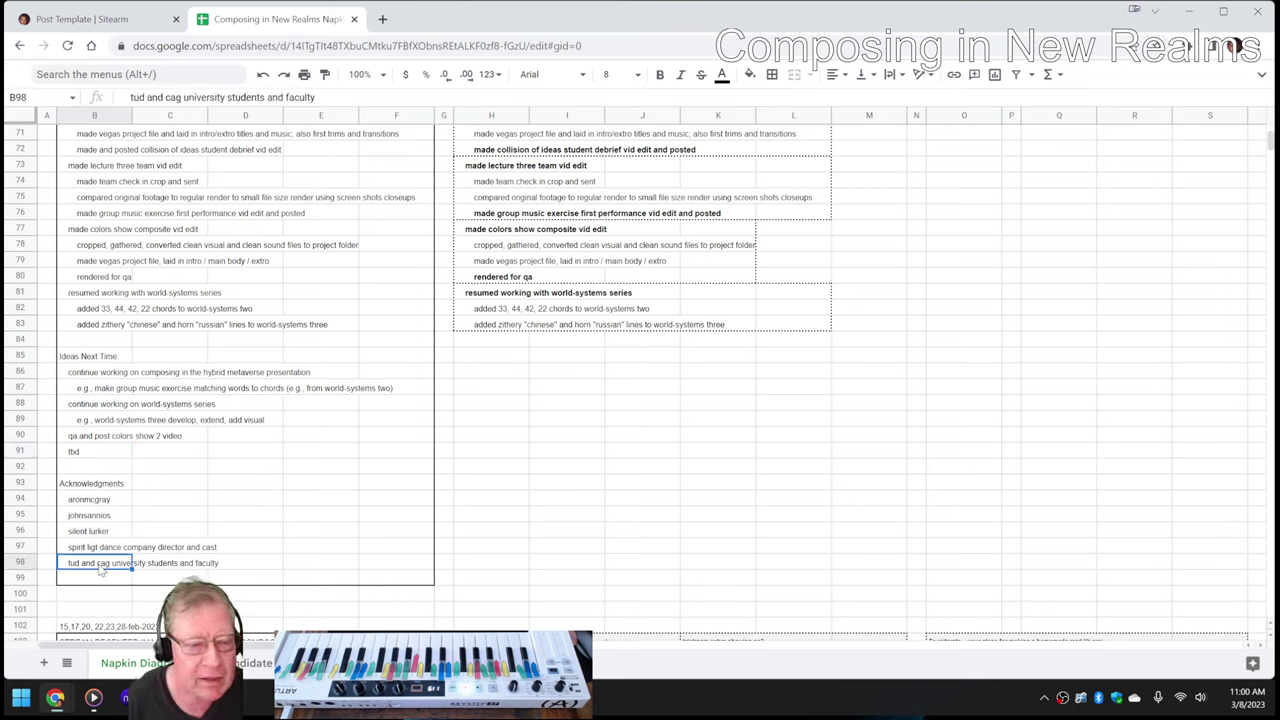